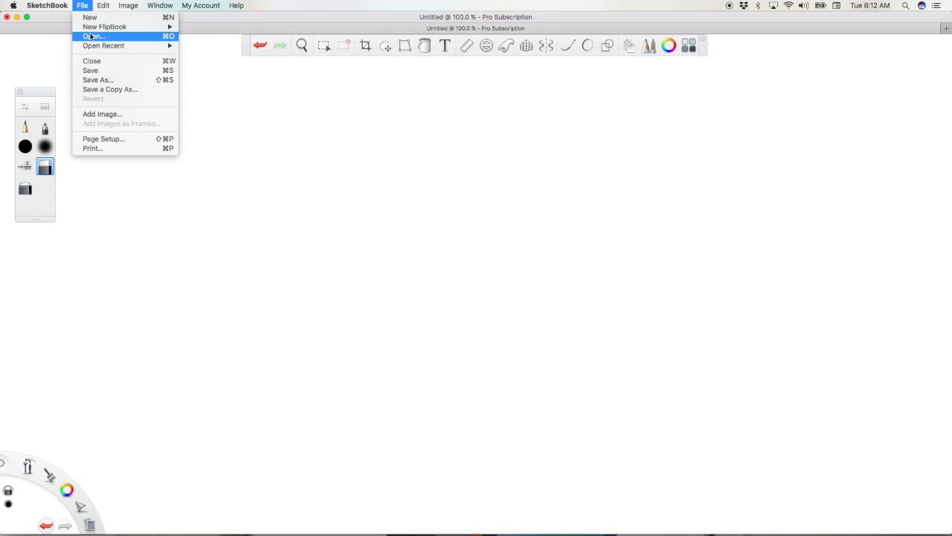
Step: Create a new blank document, discarding the changes to the current one
left_click(82, 5)
left_click(82, 5)
left_click(90, 19)
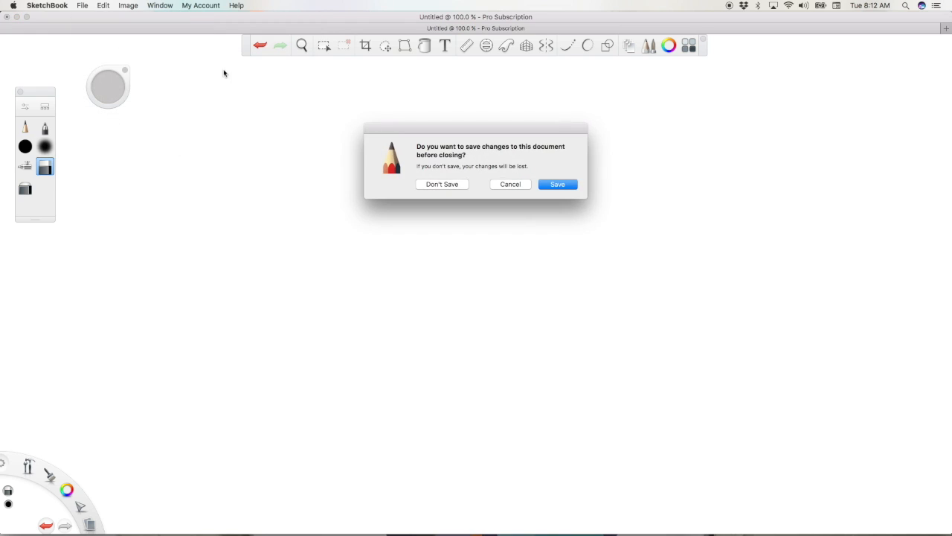
left_click(462, 185)
Step: Check the new document's pixel dimensions, document size and resolution, leaving the image size as it is
left_click(133, 7)
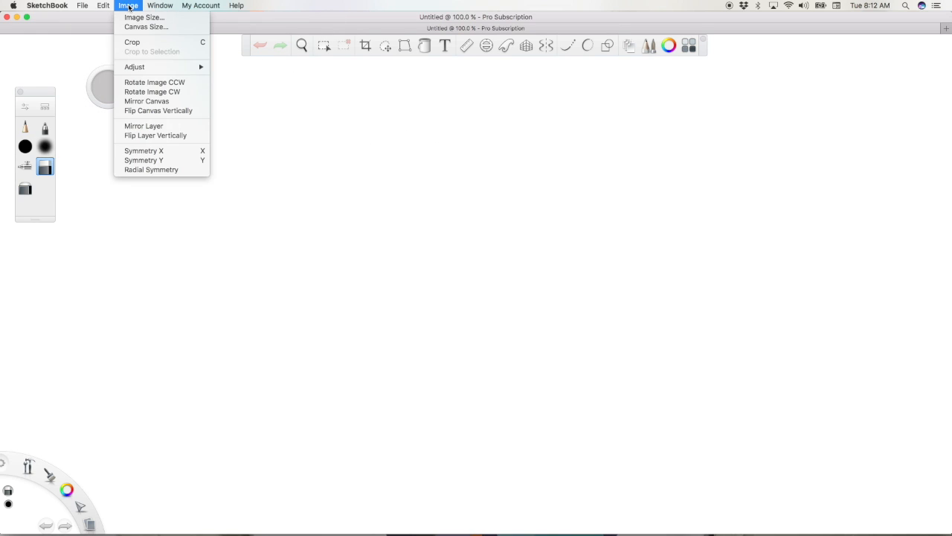
left_click(134, 18)
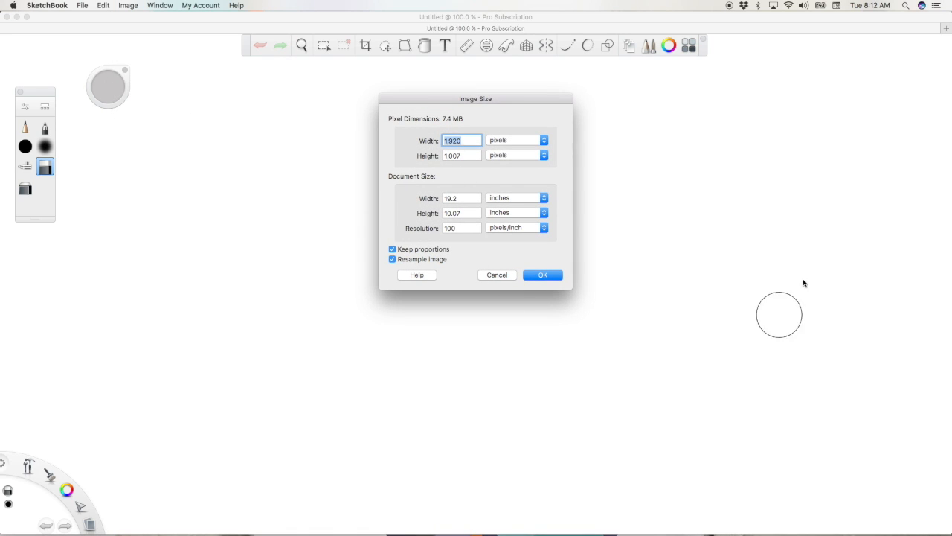
left_click(541, 276)
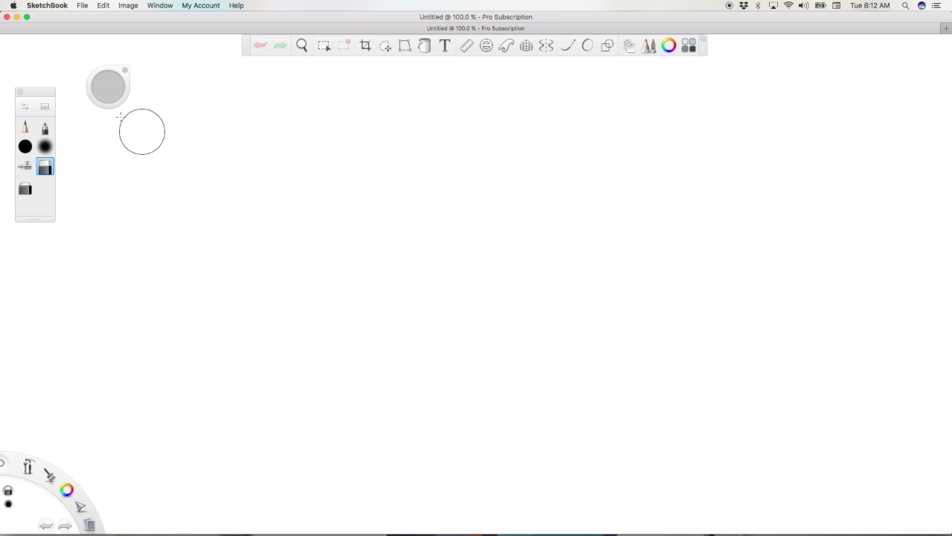
Step: Open the First Rendering Exercise image from the Desktop folder
left_click(83, 5)
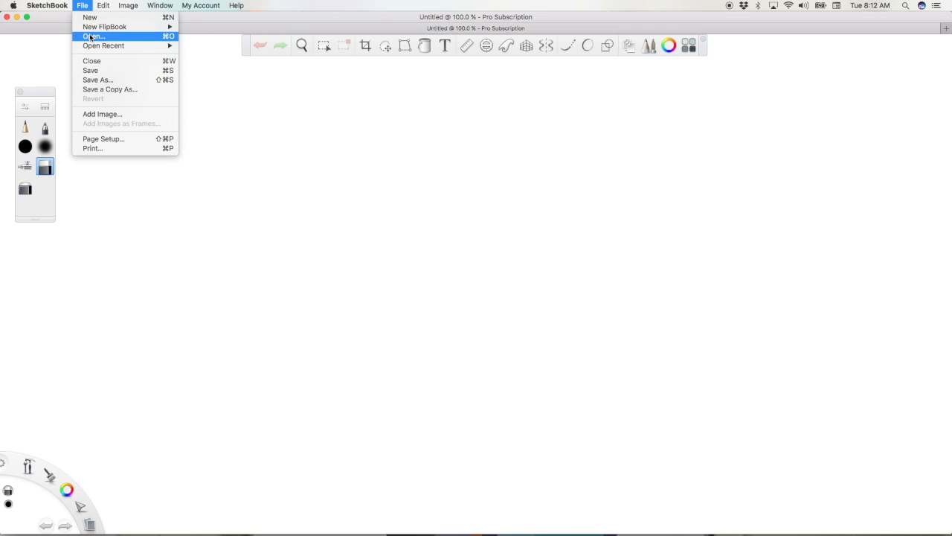
left_click(91, 37)
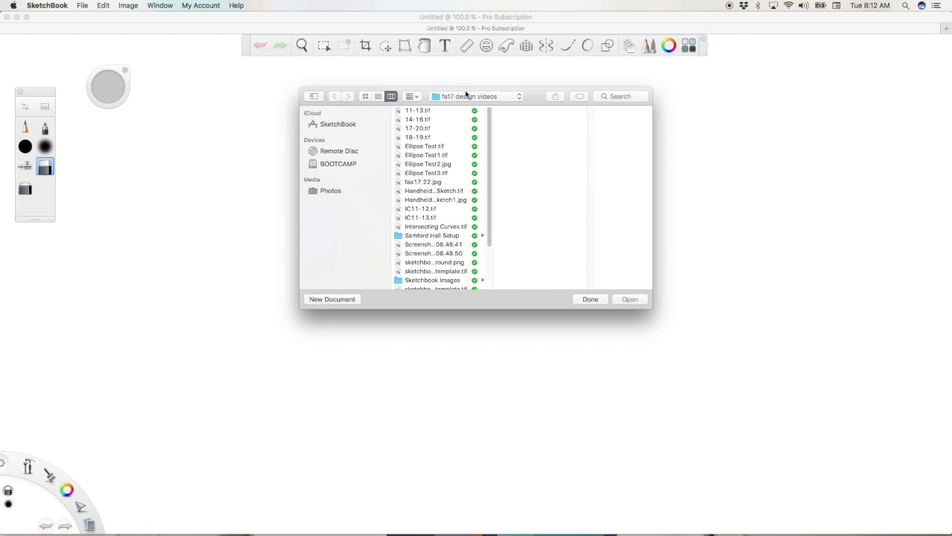
left_click(467, 96)
left_click(464, 216)
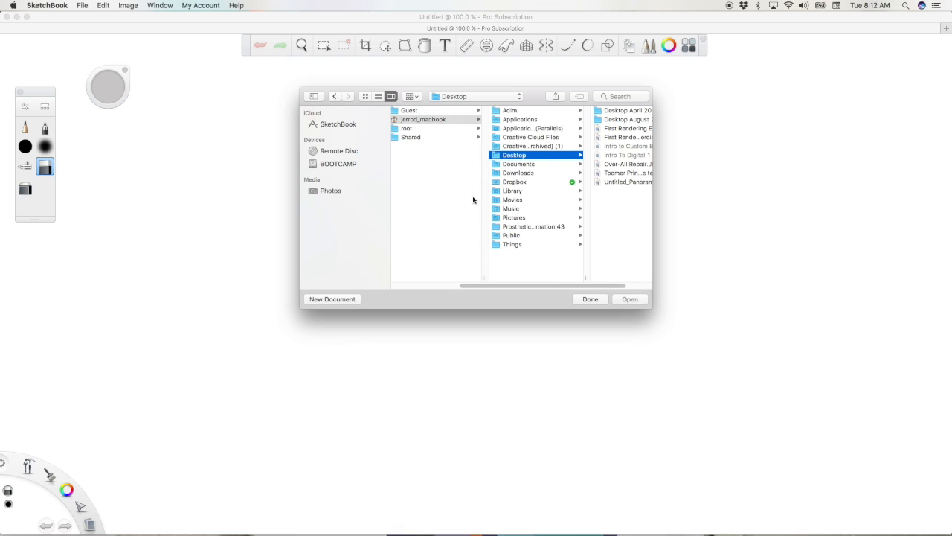
scroll(601, 282, "right", 3)
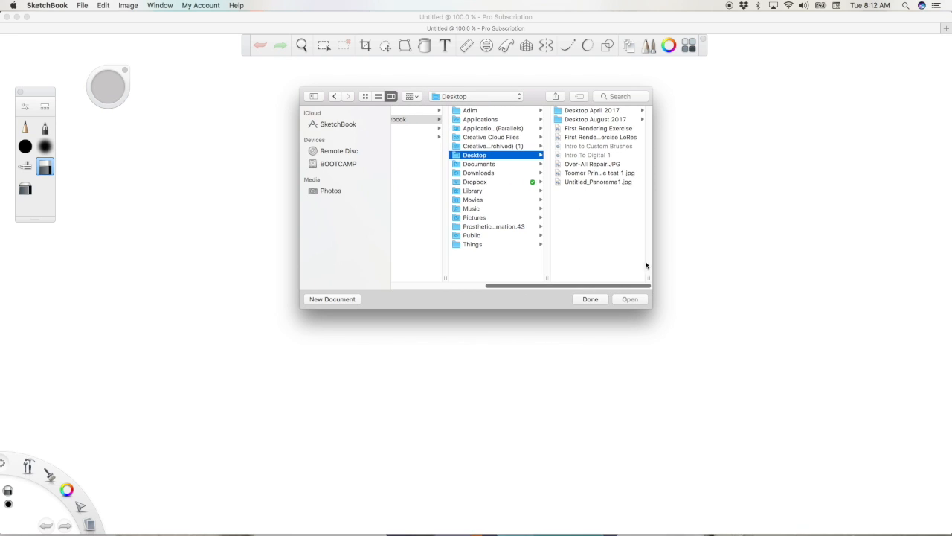
left_click(612, 130)
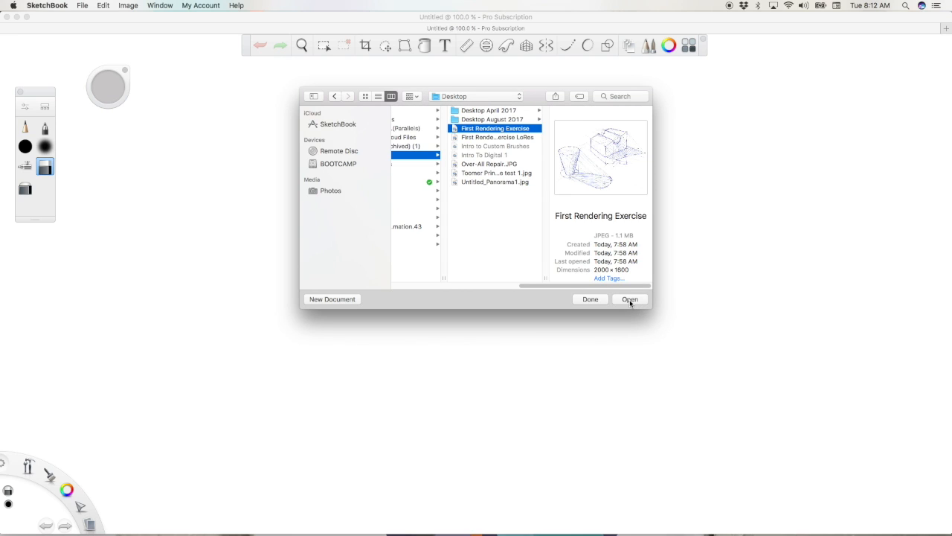
left_click(629, 299)
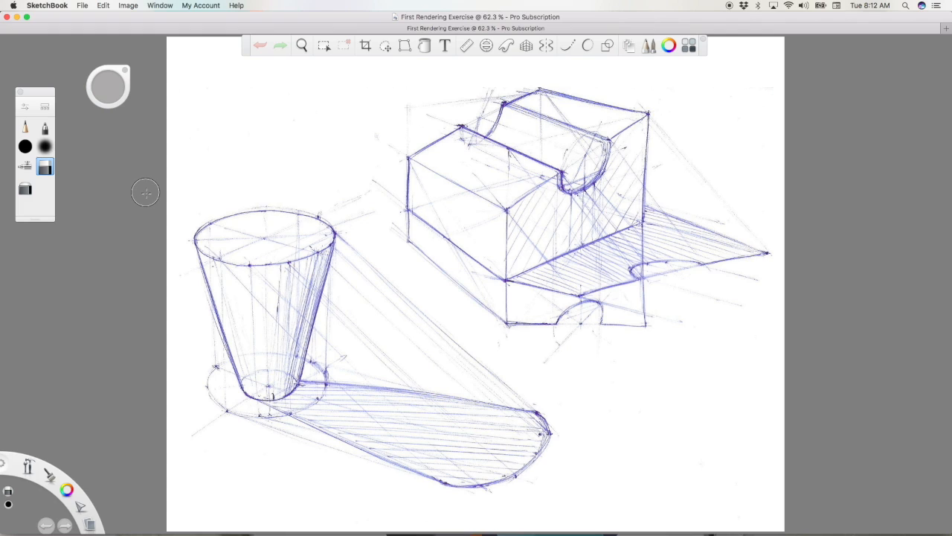
Step: Check the pixel dimensions and resolution of the opened sketch without changing its image size
left_click(157, 6)
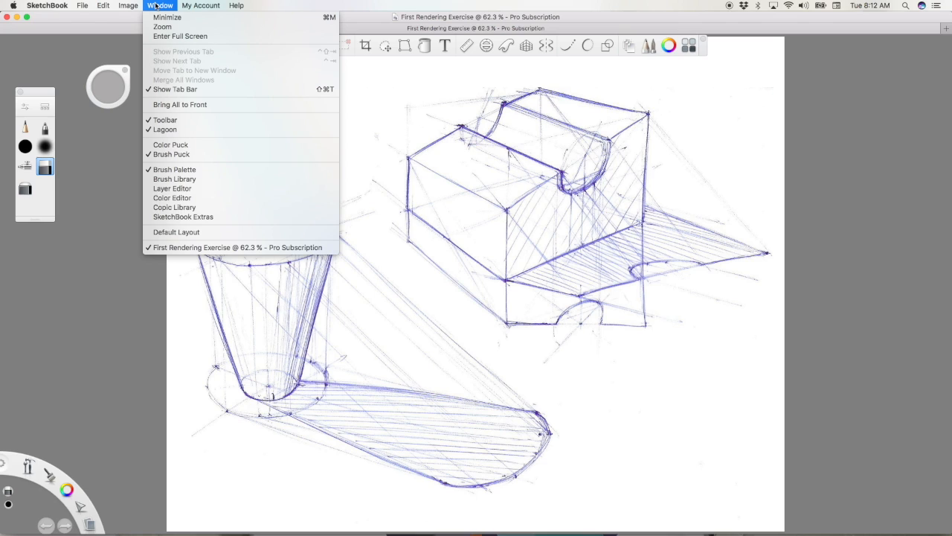
left_click(156, 6)
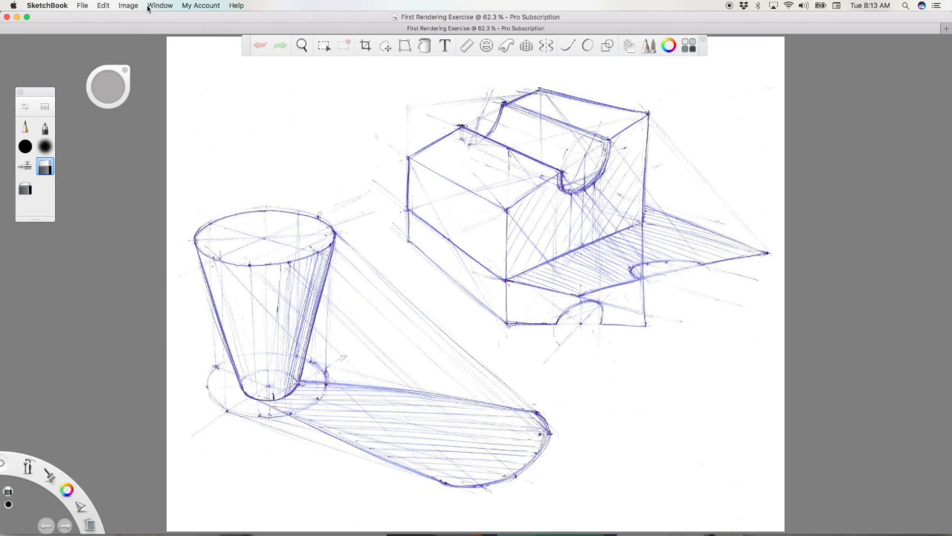
left_click(137, 7)
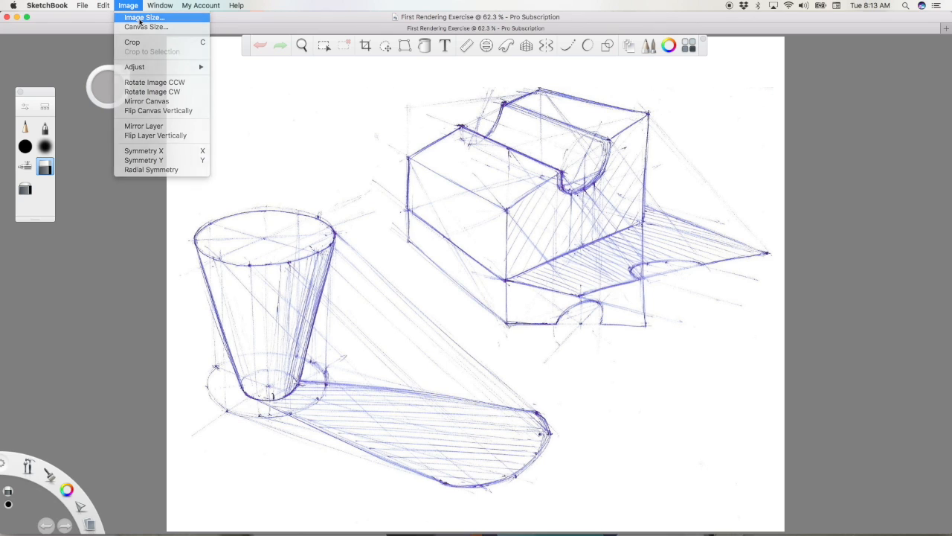
left_click(141, 18)
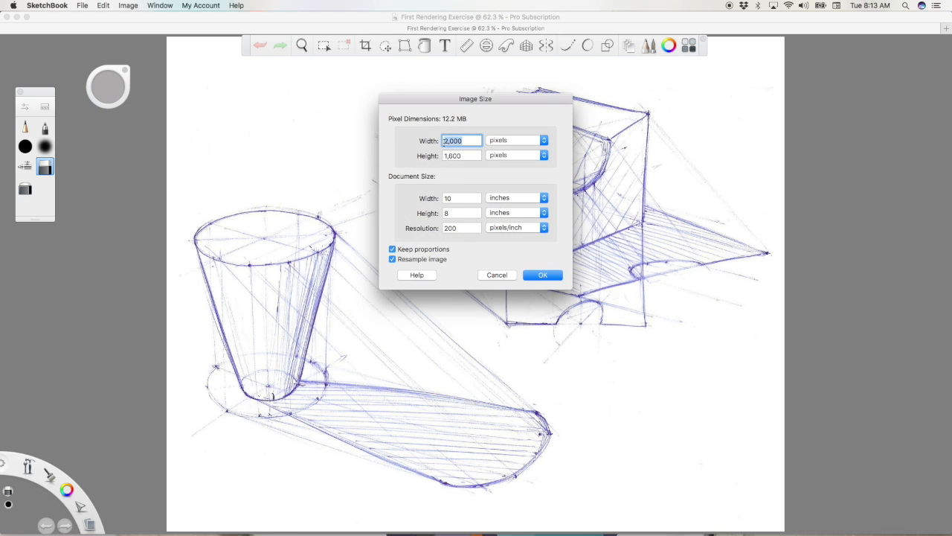
left_click(497, 275)
Step: Choose the Pencil brush and set its size to about 2.2
left_click(25, 127)
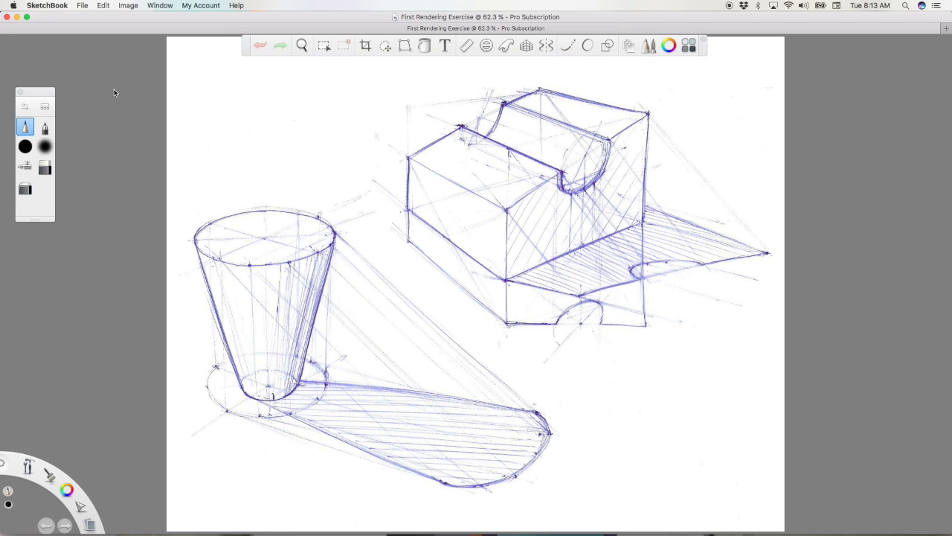
key("b")
left_click_drag(105, 90, 122, 87)
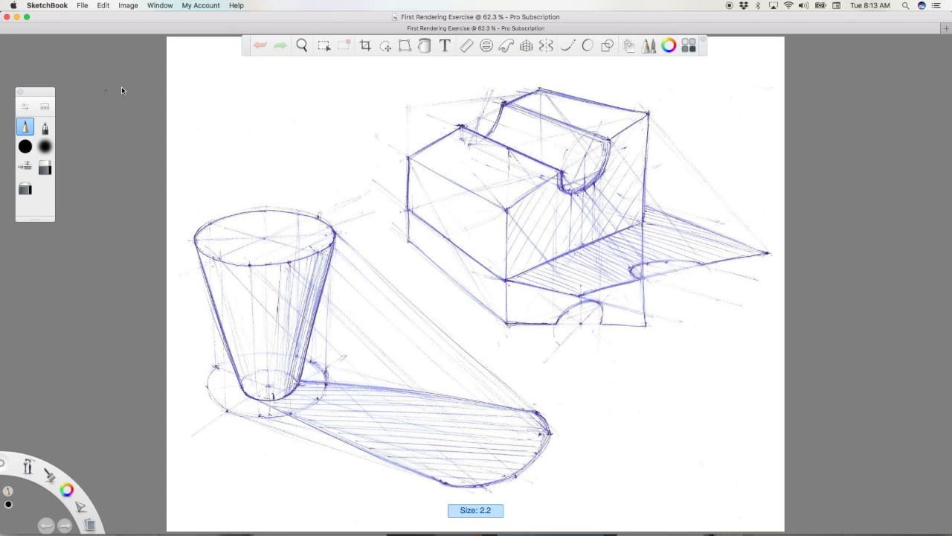
key("b")
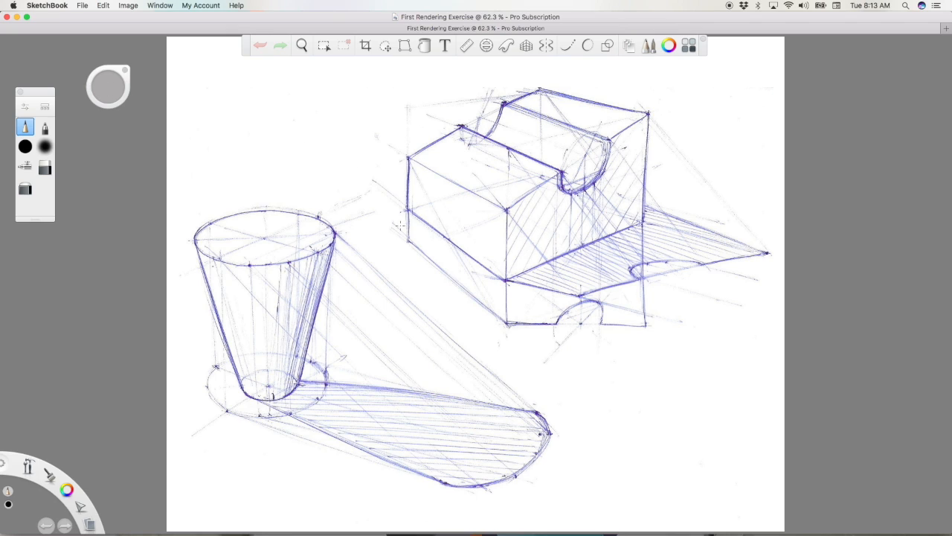
Step: Try two diagonal pencil strokes between the cup and the block, and undo both
left_click_drag(288, 191, 398, 125)
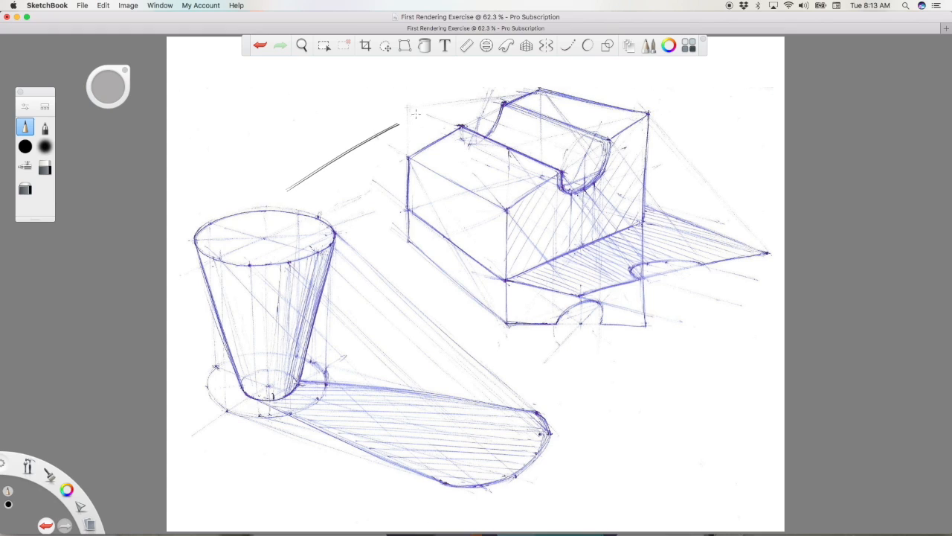
left_click_drag(314, 203, 446, 127)
left_click(45, 526)
left_click(45, 525)
Step: Reduce the solid round brush's size slightly and try a broad black stroke above the cup, undoing it
left_click(25, 146)
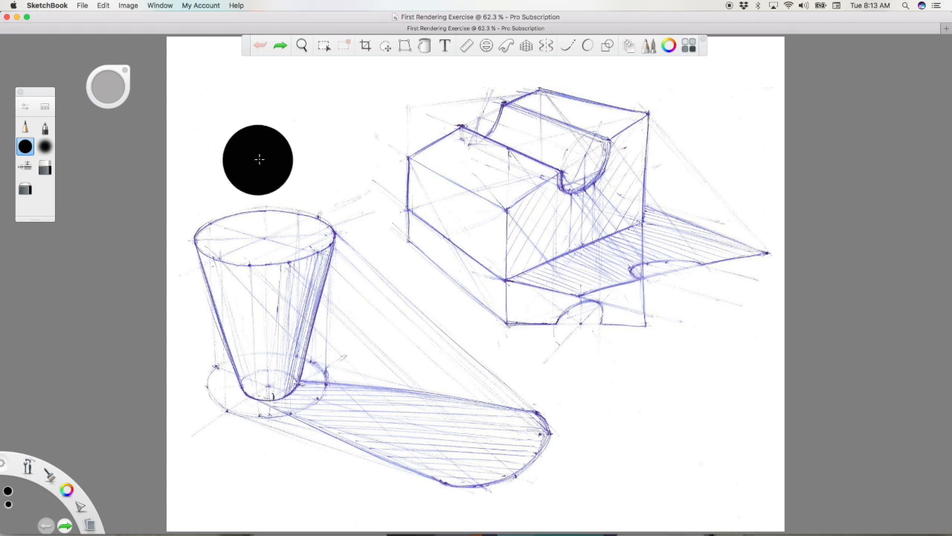
mouse_move(108, 91)
left_mouse_down()
mouse_move(133, 82)
mouse_move(73, 86)
left_mouse_up()
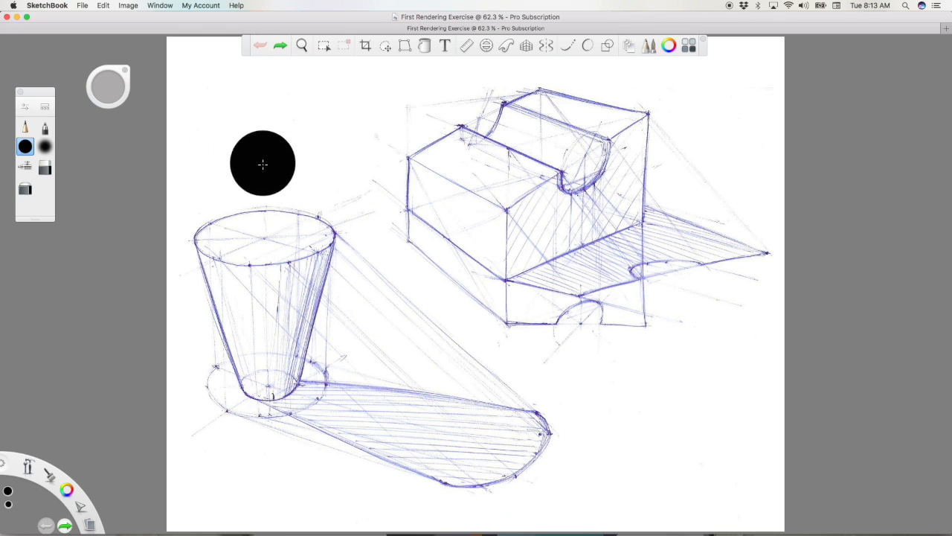
mouse_move(263, 163)
left_mouse_down()
mouse_move(317, 140)
mouse_move(255, 168)
left_mouse_up()
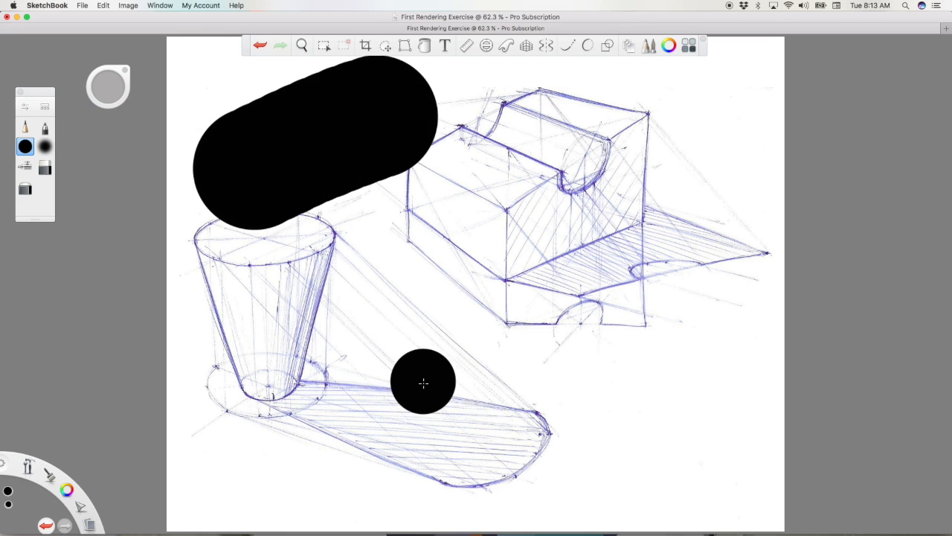
key("super+z")
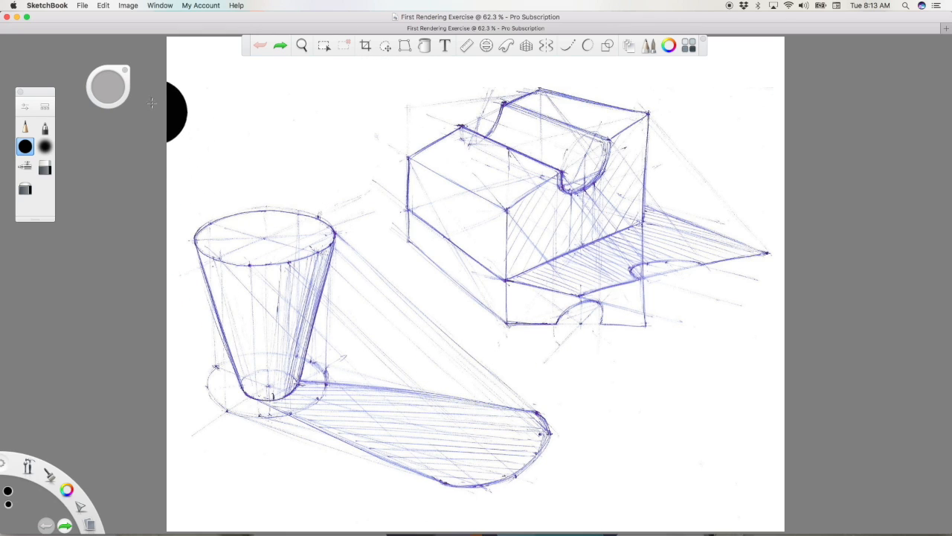
Step: Create a new blank document and draw three roughly parallel diagonal pencil lines near the canvas centre
left_click(84, 6)
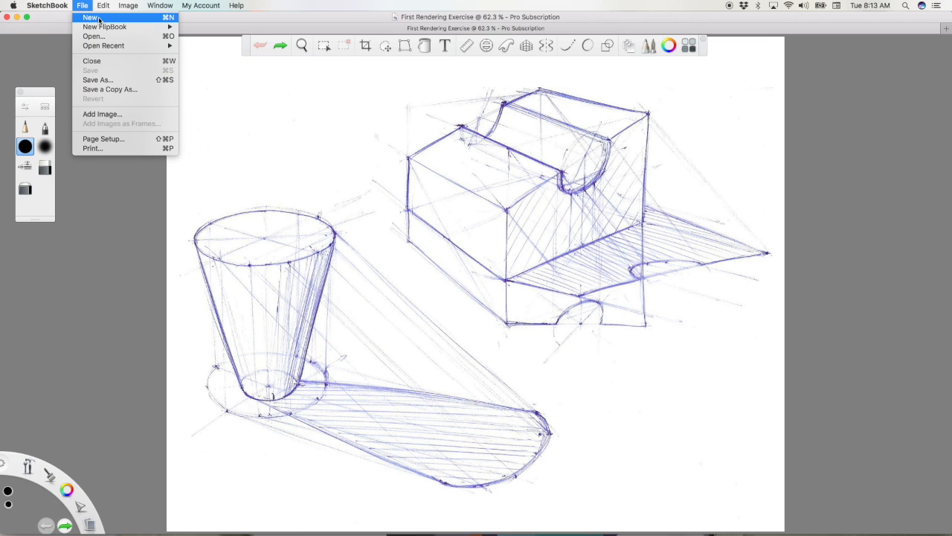
left_click(99, 21)
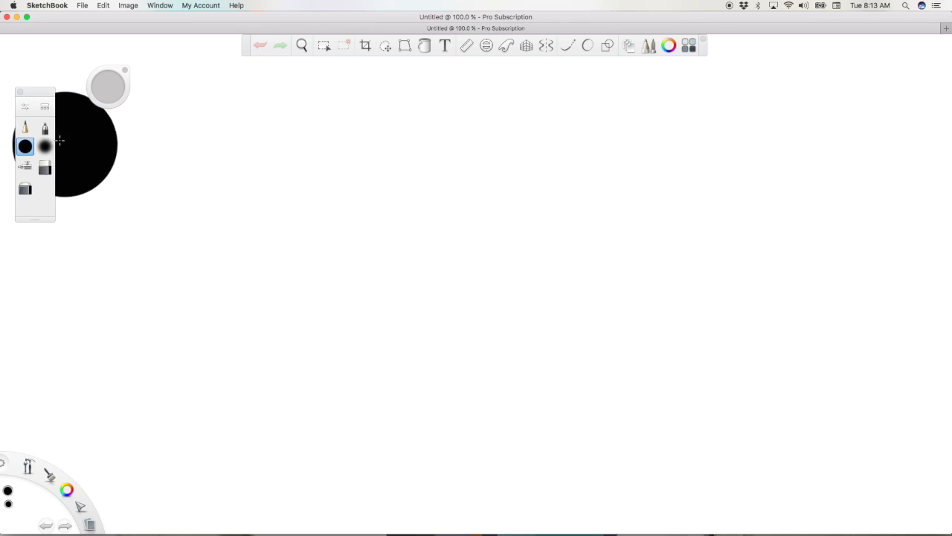
left_click(25, 127)
left_click_drag(341, 304, 470, 243)
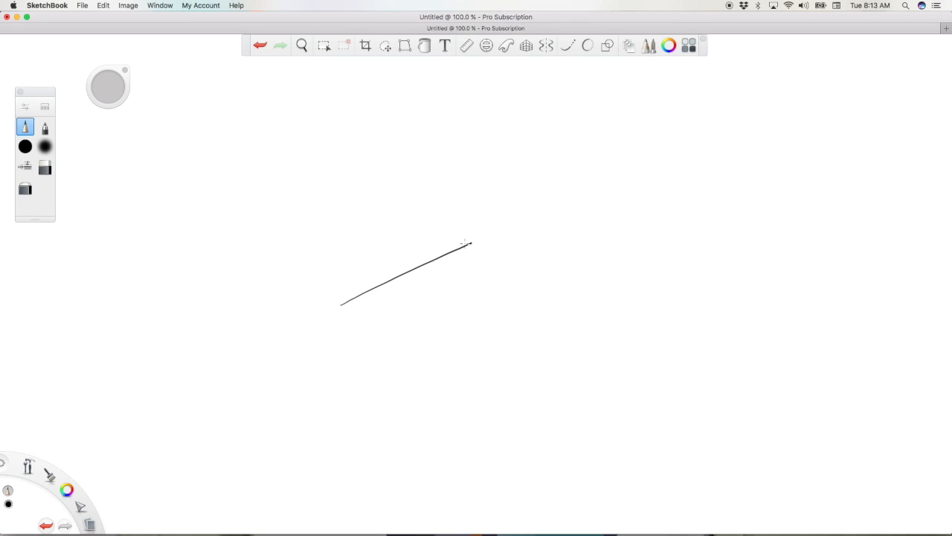
left_click_drag(437, 278, 523, 243)
left_click_drag(392, 311, 544, 249)
Step: Try a broad black stroke over the pencil lines with the solid round brush, and undo every stroke on the canvas
left_click(25, 146)
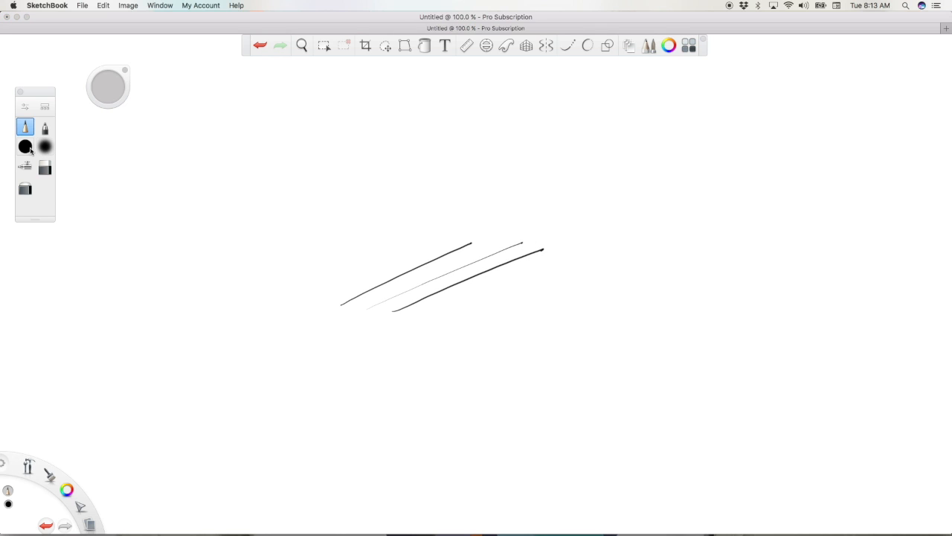
left_click(193, 232)
mouse_move(219, 260)
left_mouse_down()
mouse_move(402, 202)
mouse_move(457, 173)
left_mouse_up()
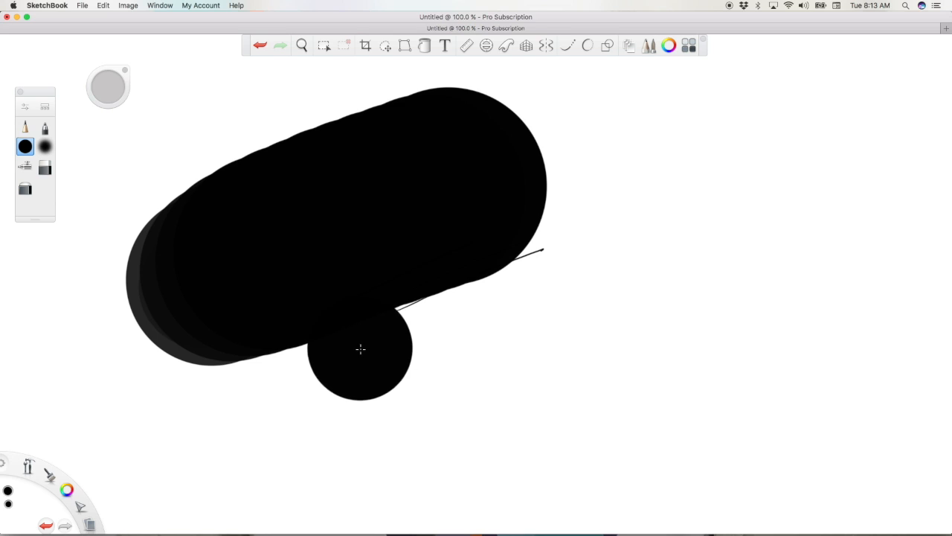
key("super+z")
key("super+z")
key("super+z")
key("super+z")
Step: Start another blank document and open the First Rendering Exercise LoRes image from the Desktop folder
left_click(130, 8)
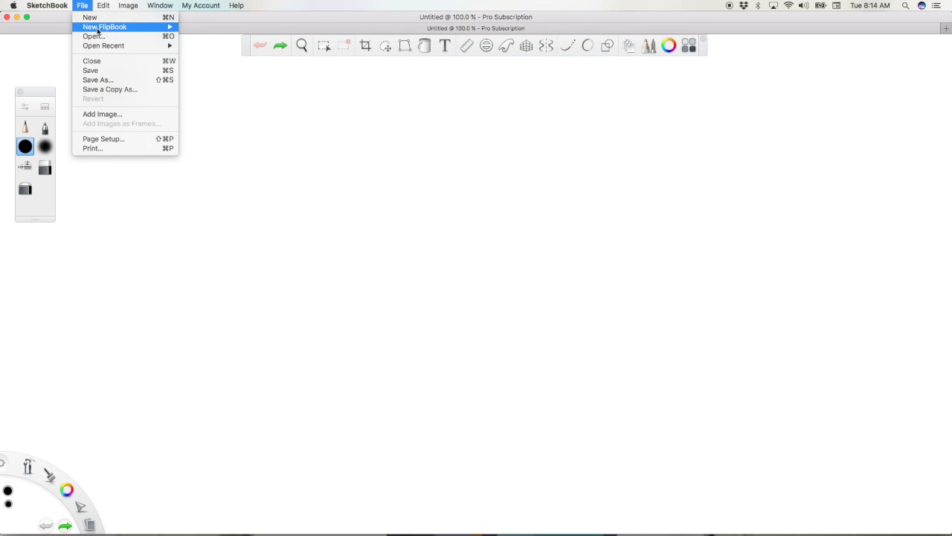
left_click(96, 18)
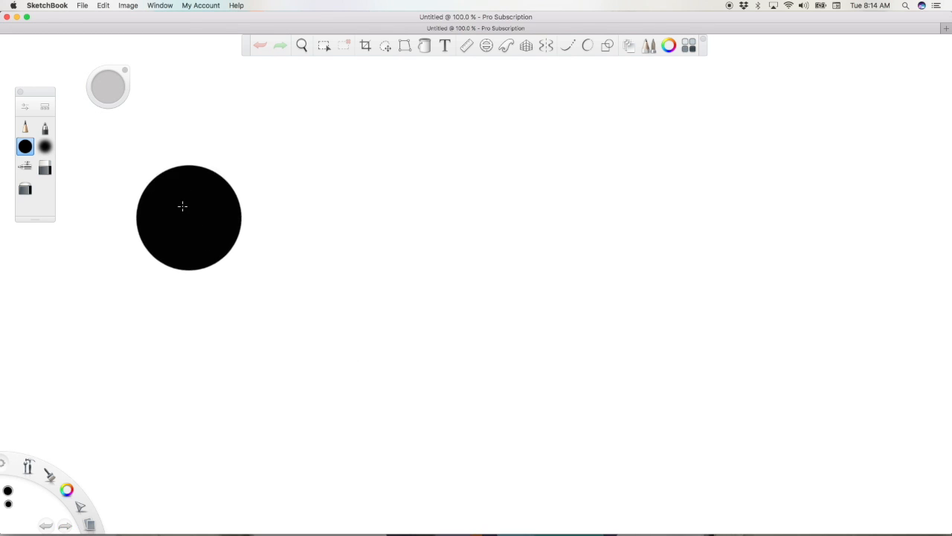
left_click(85, 8)
left_click(104, 37)
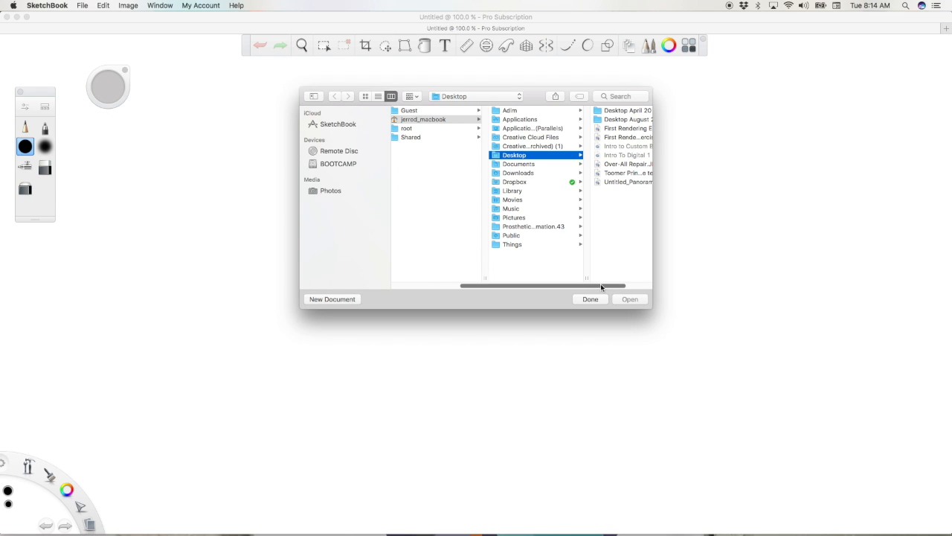
left_click_drag(602, 286, 627, 286)
left_click(627, 138)
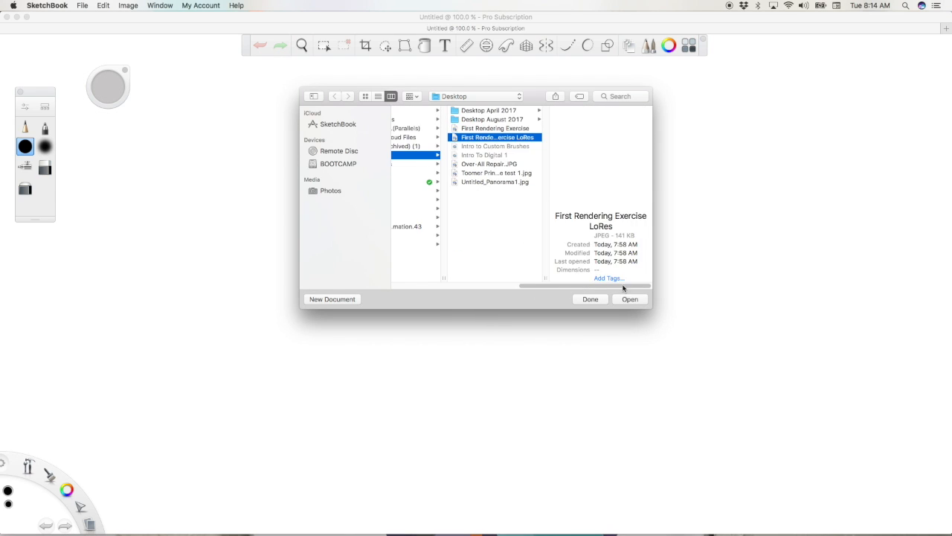
left_click(630, 299)
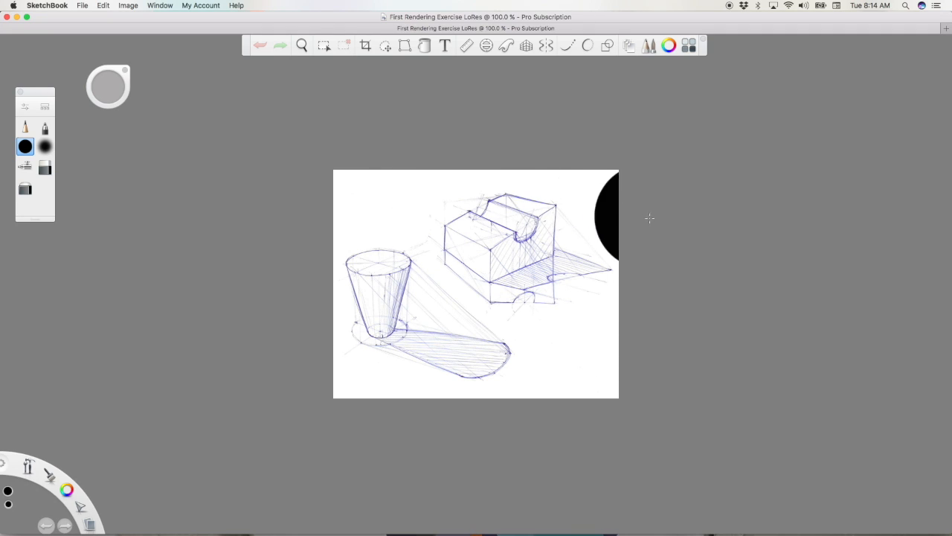
Step: Check the low-resolution sketch's pixel dimensions and resolution, keeping the image size as it is
left_click(135, 9)
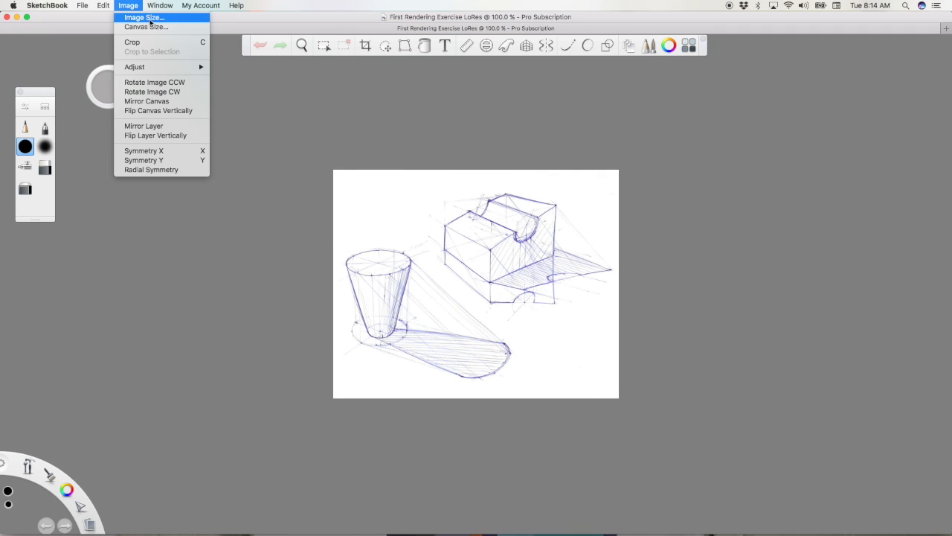
left_click(145, 17)
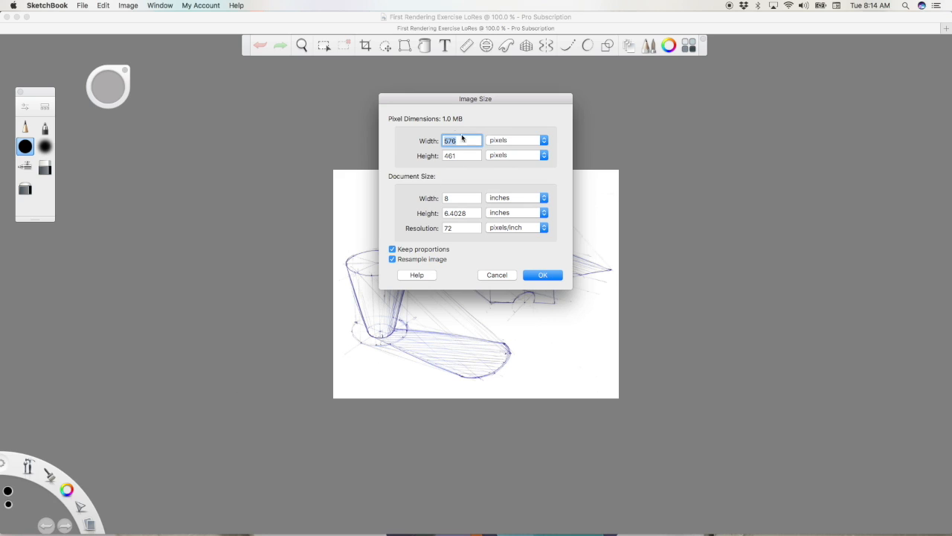
left_click(540, 275)
Step: Try three roughly parallel diagonal pencil lines above the cup on the low-resolution sketch, and undo them
left_click(26, 128)
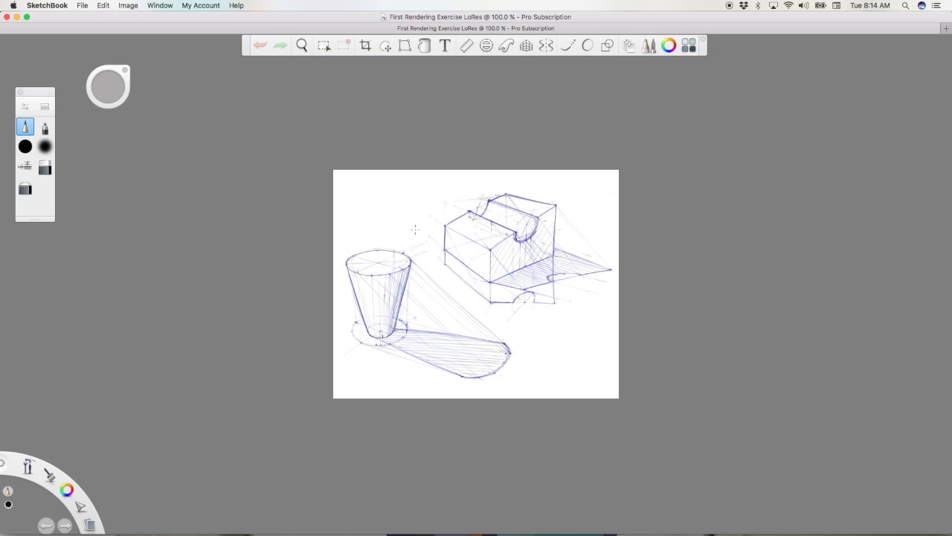
left_click_drag(347, 244, 445, 203)
left_click_drag(369, 247, 509, 195)
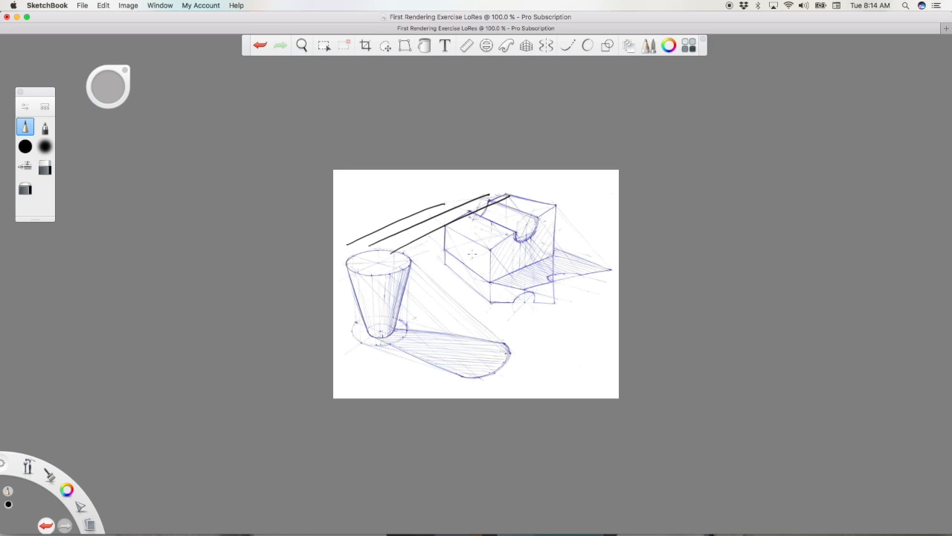
key("super+z")
key("super+z")
key("super+z")
Step: Try a broad diagonal black stroke across the low-resolution sketch with the solid round brush, and undo it
left_click(25, 147)
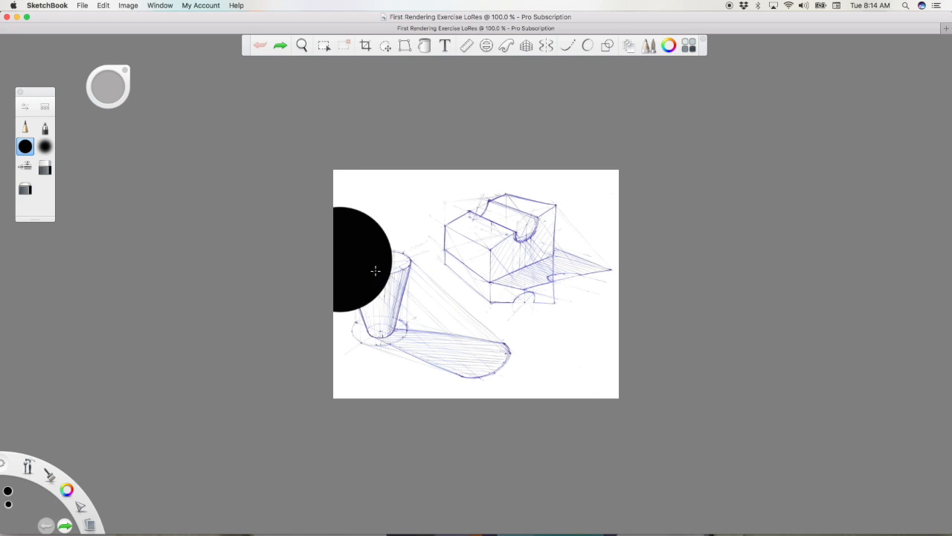
left_click_drag(408, 330, 597, 226)
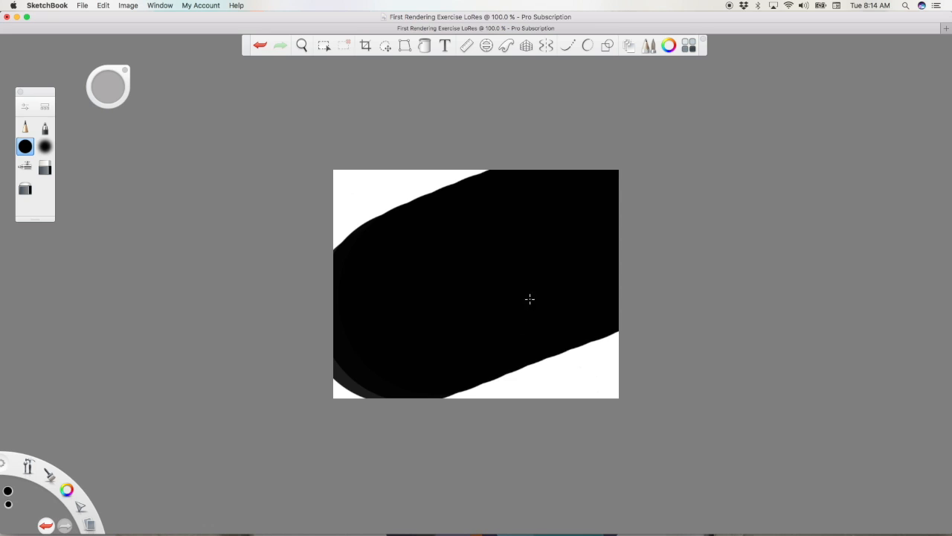
key("super+z")
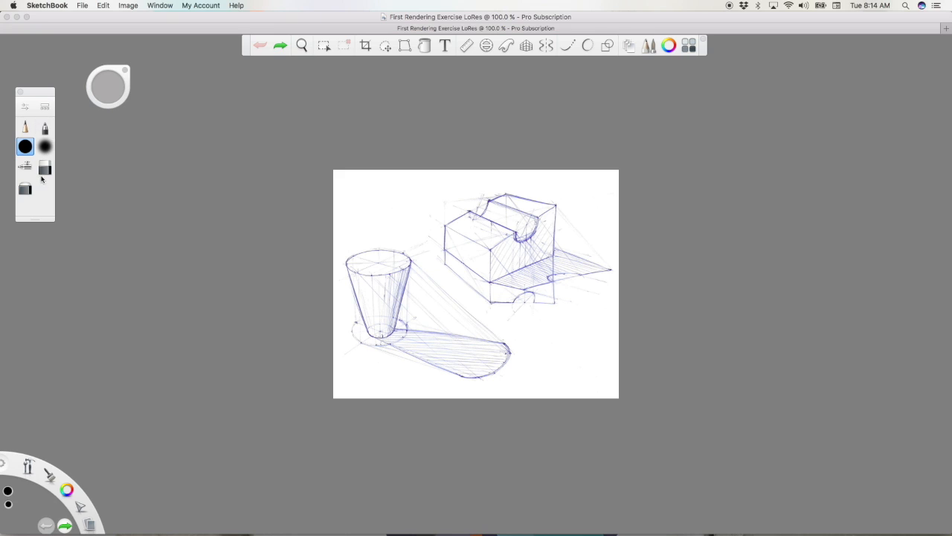
Step: Create a new blank document
left_click(83, 6)
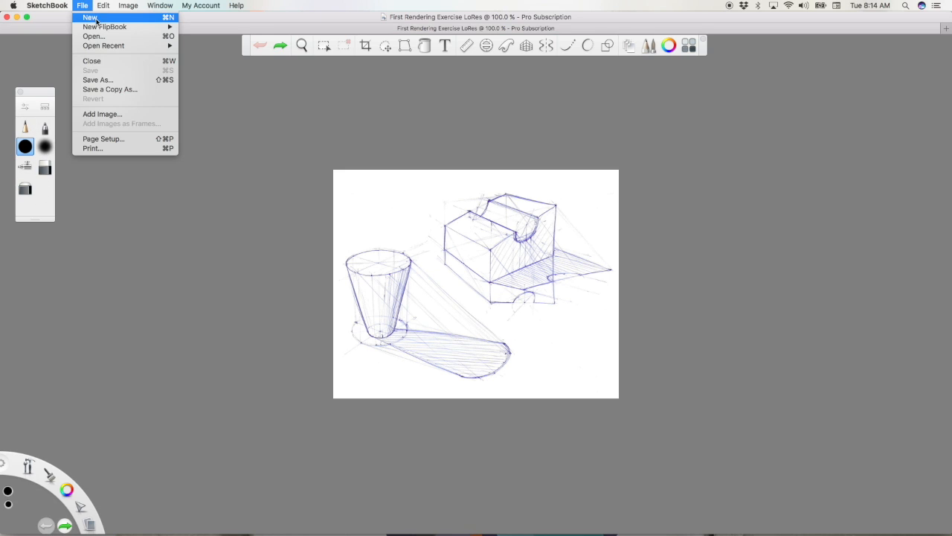
left_click(98, 18)
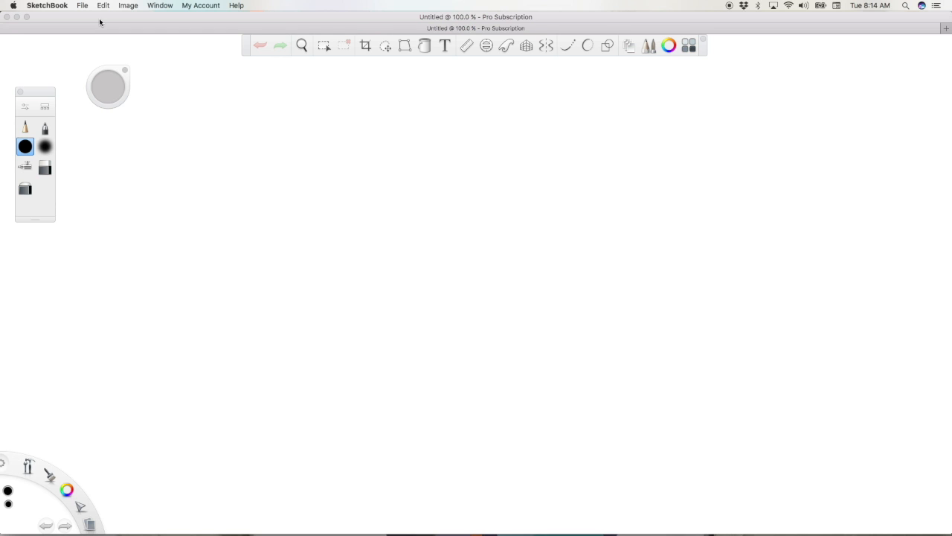
Step: Try a few diagonal pencil strokes near the middle of the blank canvas, and undo all of them
left_click(25, 127)
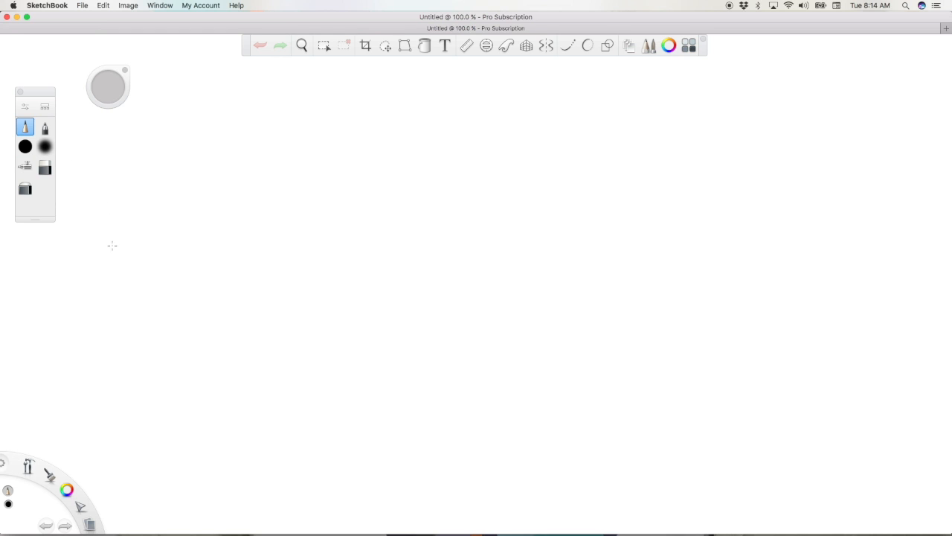
left_click_drag(241, 343, 421, 206)
left_click_drag(321, 317, 467, 219)
left_click_drag(406, 243, 416, 256)
left_click_drag(395, 302, 521, 241)
key("super+z")
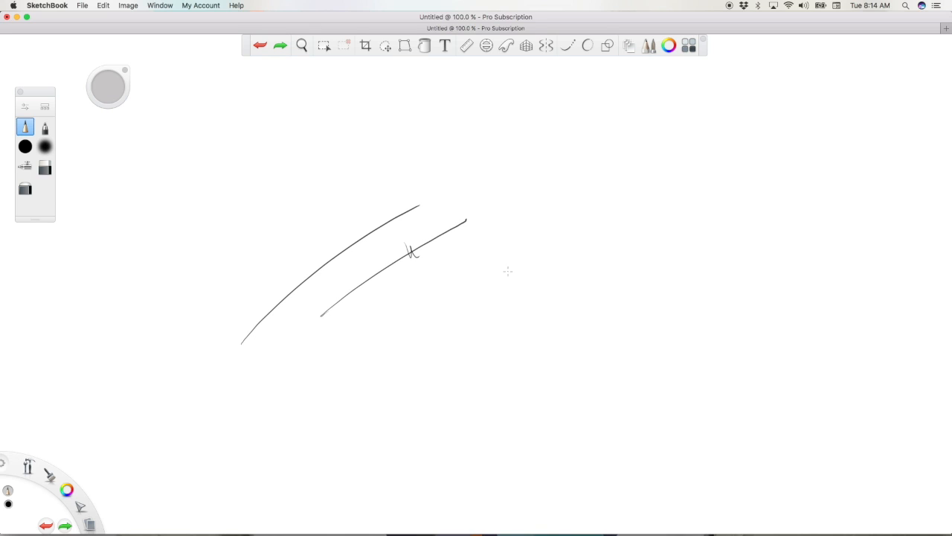
key("super+z")
key("super+z")
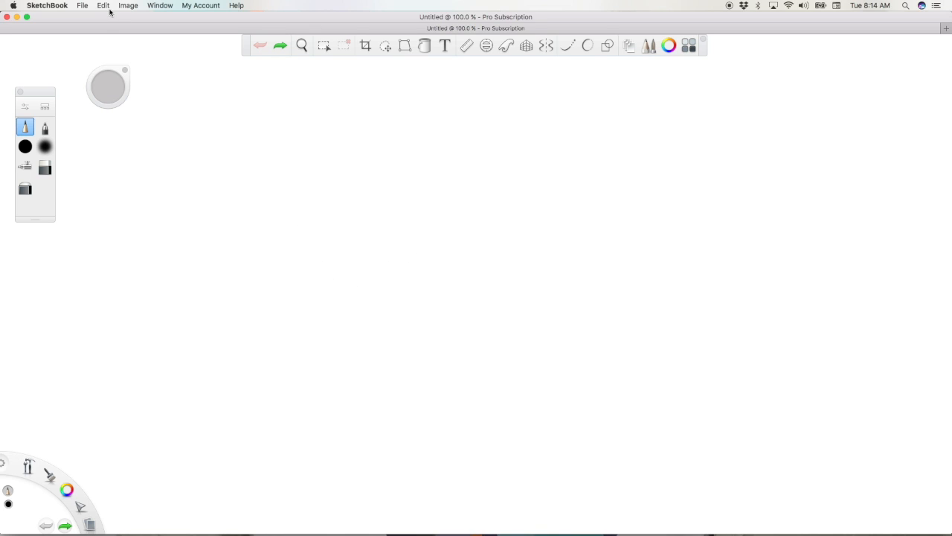
Step: Add the First Rendering Exercise image from the Desktop folder to the blank document and accept its placement
left_click(82, 7)
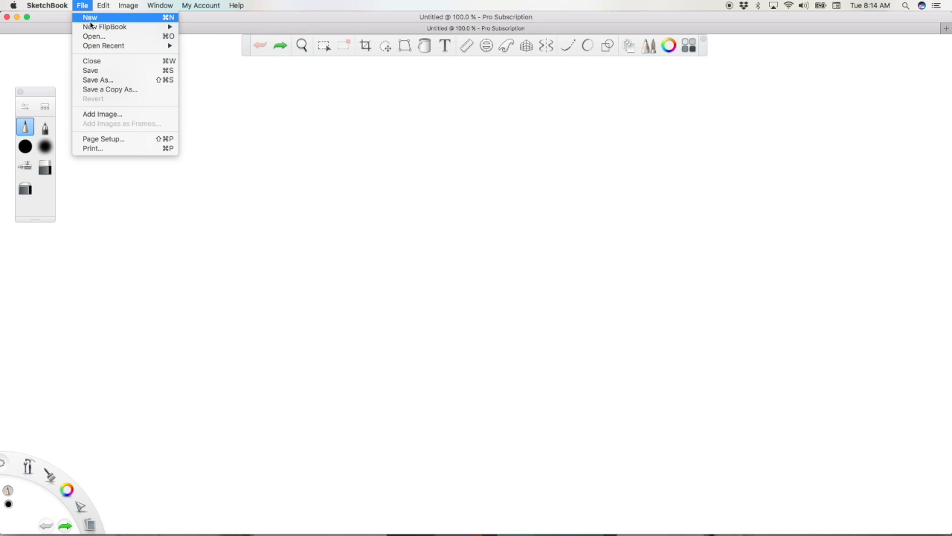
left_click(124, 116)
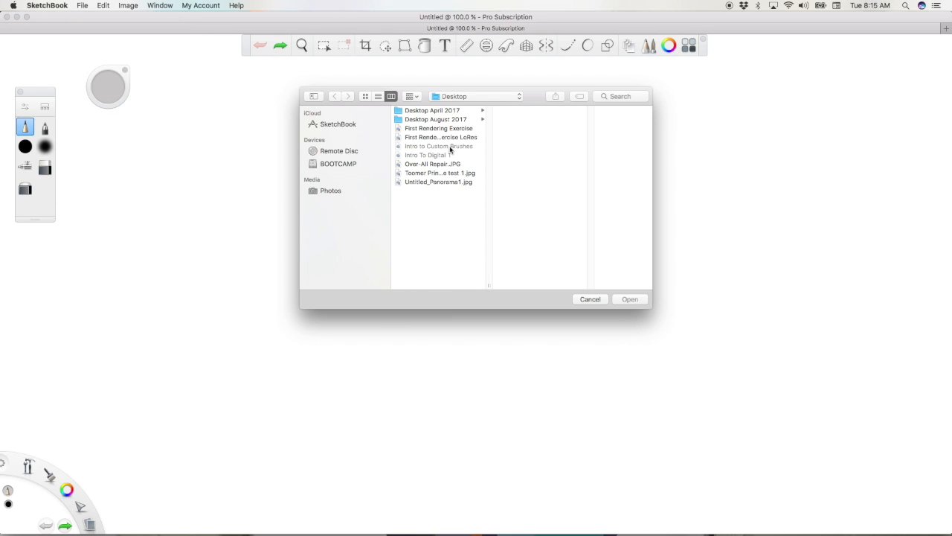
left_click(464, 130)
left_click(631, 299)
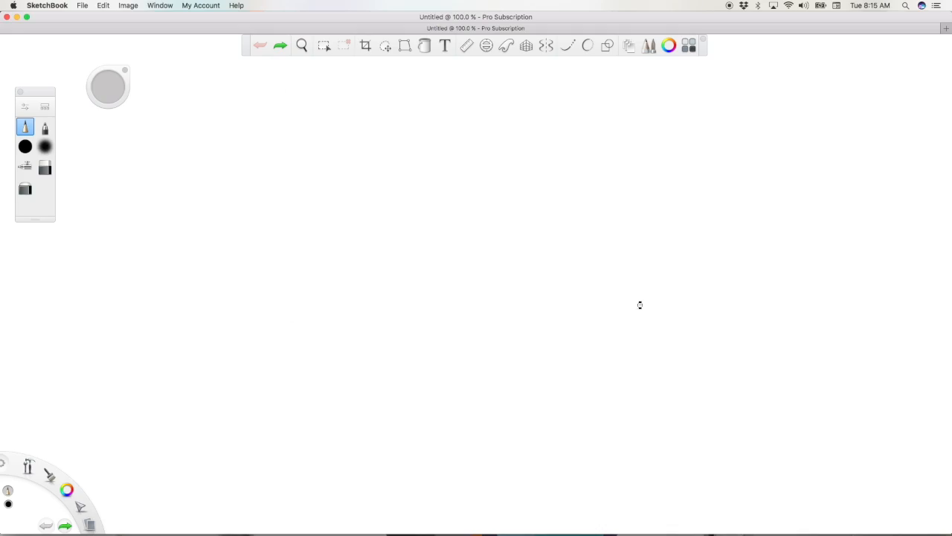
mouse_move(641, 309)
left_mouse_down()
mouse_move(594, 317)
mouse_move(623, 333)
left_mouse_up()
left_click(622, 299)
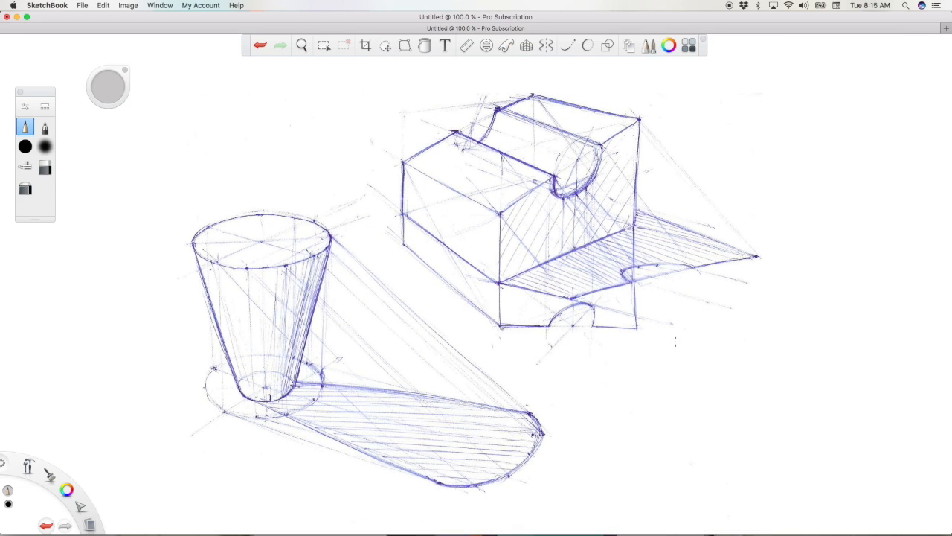
Step: Show the layer editor and move it higher up beside the canvas, clear of the sketch
mouse_move(31, 471)
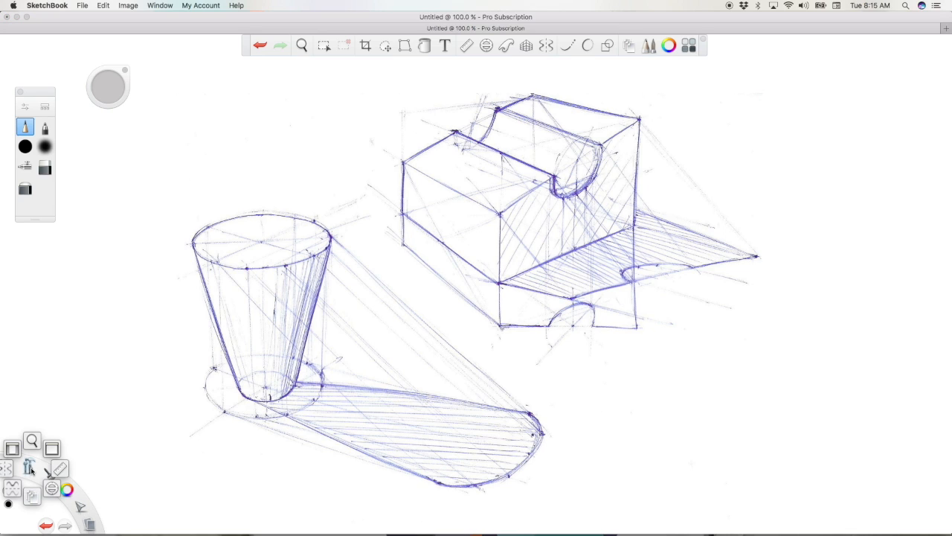
left_click(32, 504)
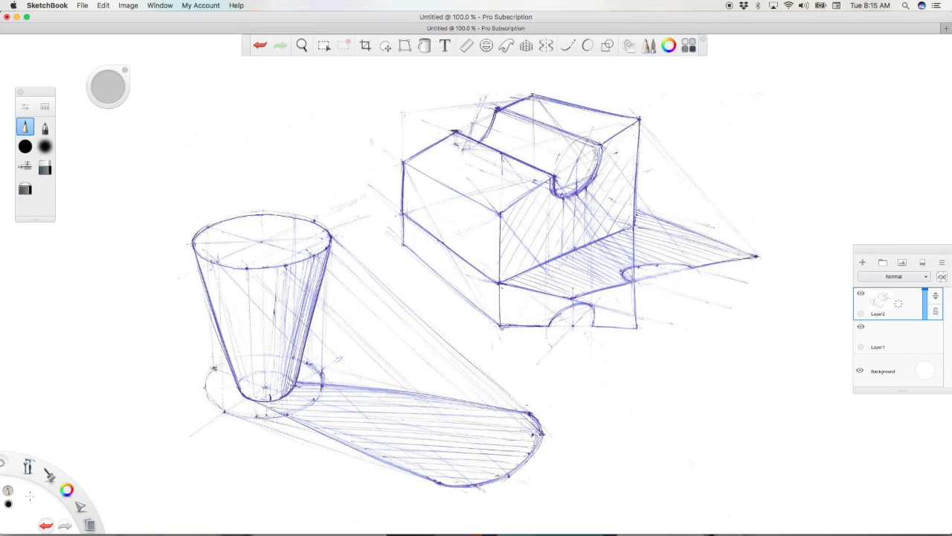
left_click_drag(914, 251, 882, 93)
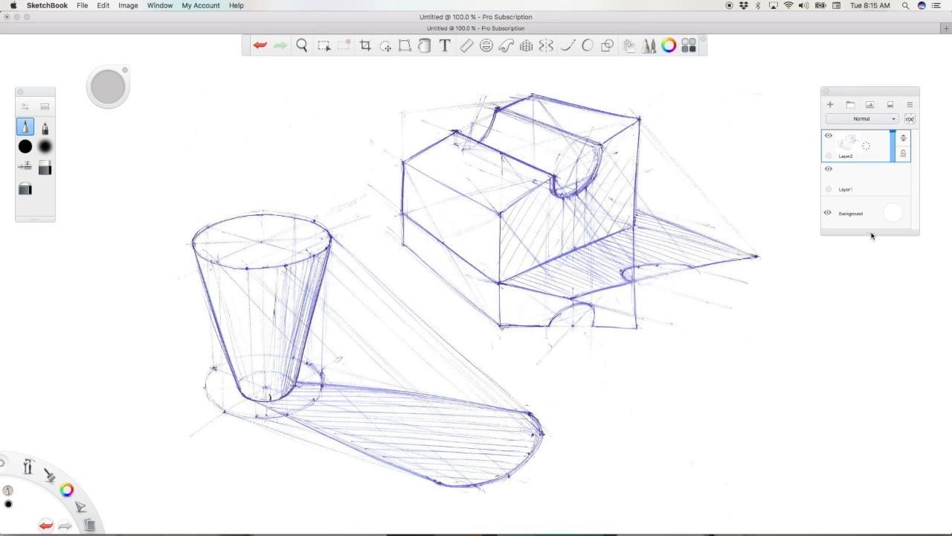
Step: Set the sketch layer's blending mode to Multiply and select Layer1 below it for painting with the solid round brush
left_click(876, 149)
left_click(896, 122)
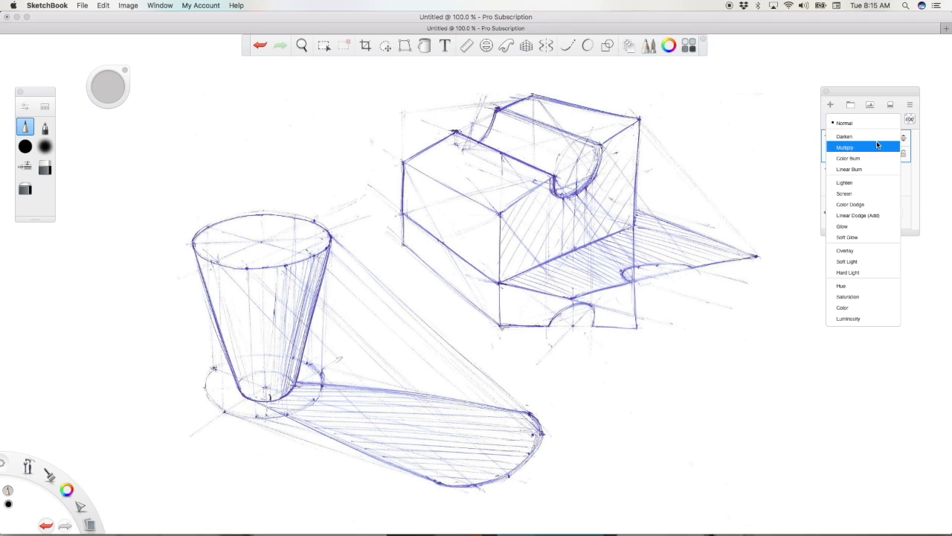
left_click(878, 145)
left_click(865, 180)
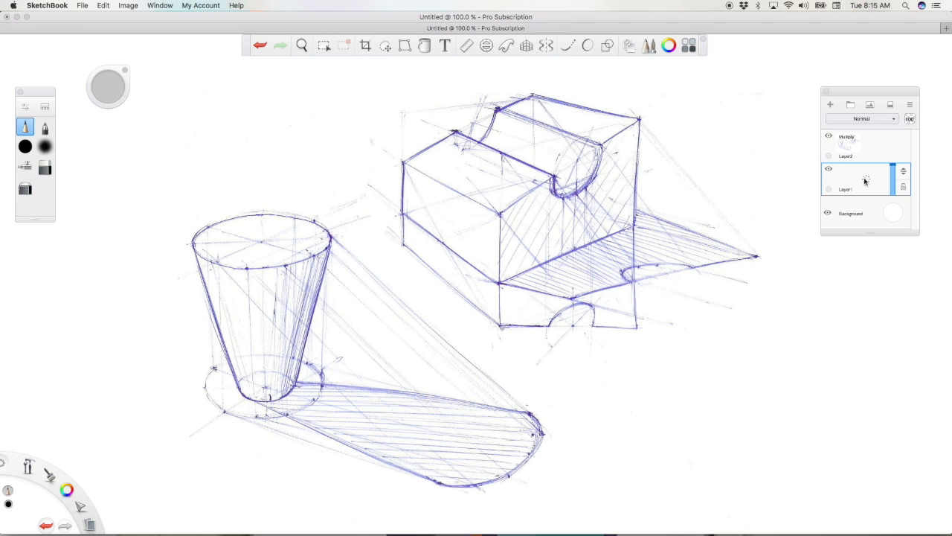
left_click(25, 147)
Step: Try broad red strokes over the cup, the block and the cup's shadow on Layer1, and undo them all
left_click(66, 490)
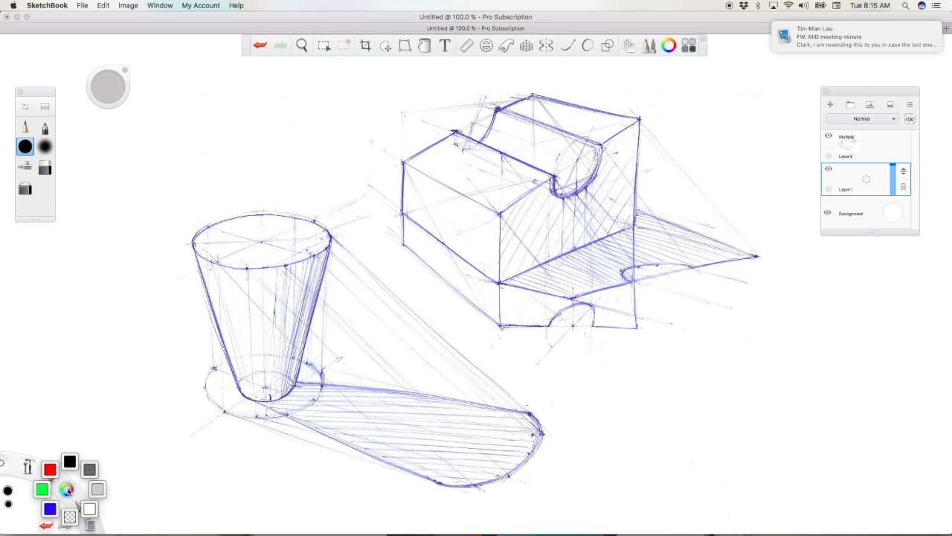
left_click(47, 466)
mouse_move(259, 376)
left_mouse_down()
mouse_move(252, 216)
mouse_move(275, 435)
left_mouse_up()
mouse_move(431, 229)
left_mouse_down()
mouse_move(431, 189)
mouse_move(548, 141)
mouse_move(610, 195)
mouse_move(498, 275)
mouse_move(648, 264)
mouse_move(738, 244)
left_mouse_up()
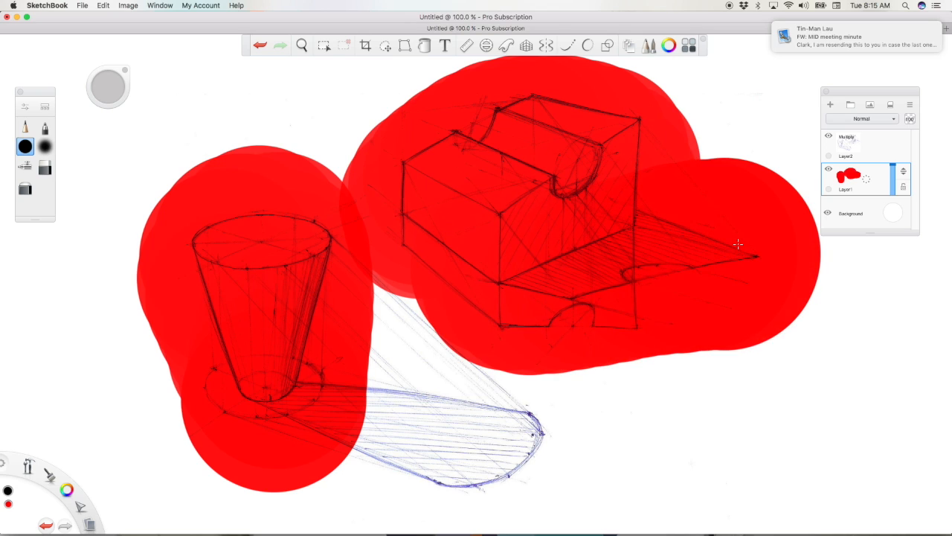
mouse_move(306, 406)
left_mouse_down()
mouse_move(498, 457)
mouse_move(509, 432)
left_mouse_up()
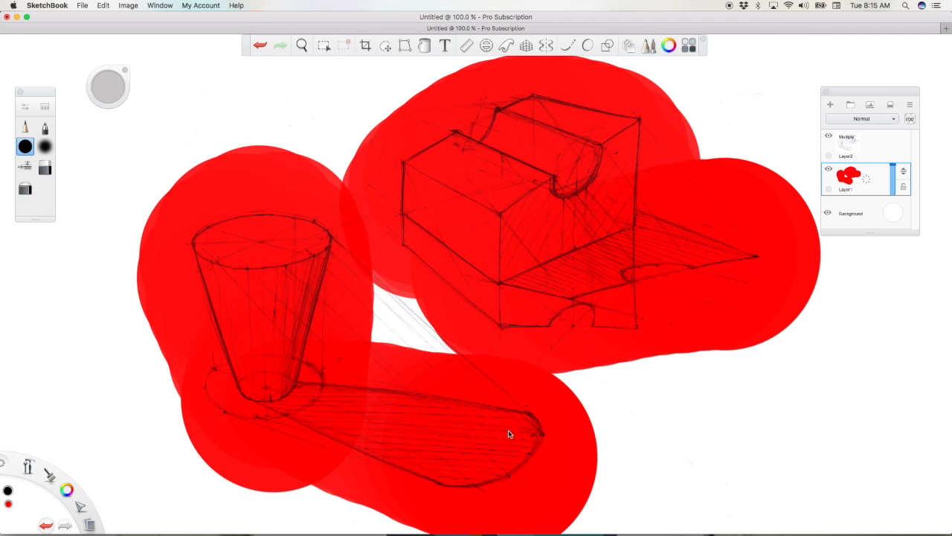
key("super+z")
key("super+z")
key("super+z")
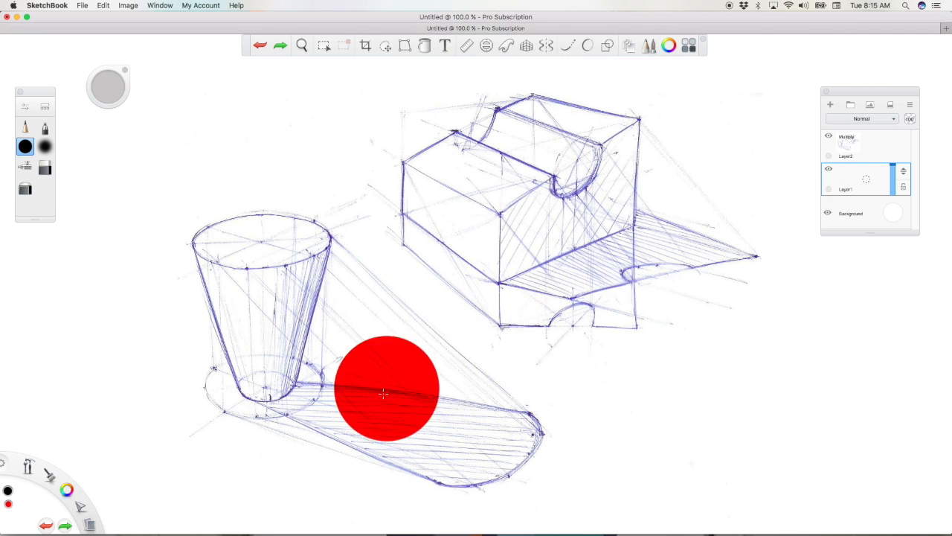
Step: Reduce the solid round brush to a much smaller size and make Layer1 the active layer
left_click(109, 90)
left_click_drag(109, 91, 67, 95)
left_click_drag(107, 91, 94, 96)
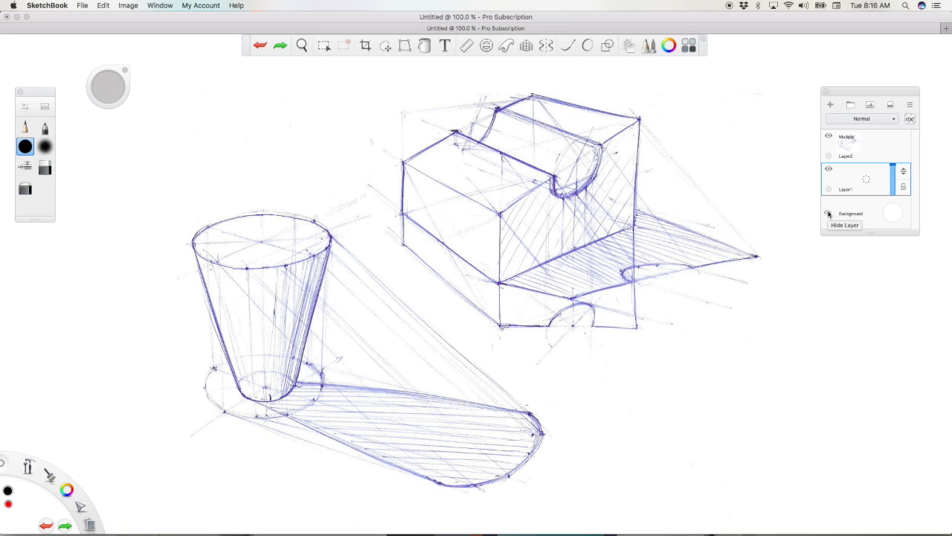
left_click(874, 155)
left_click(853, 190)
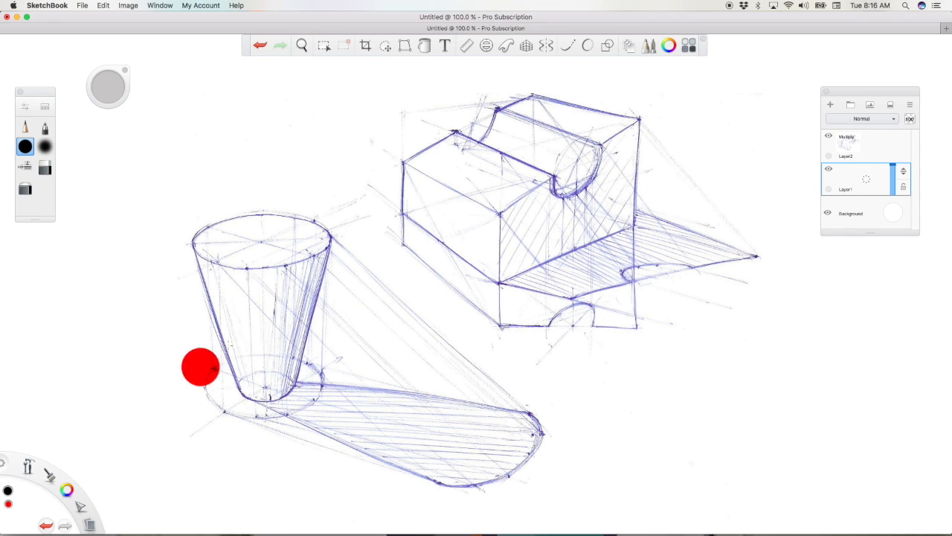
Step: Open the Copic Library beside the canvas and choose the colour B37 Antwerp Blue from the blues
left_click(688, 45)
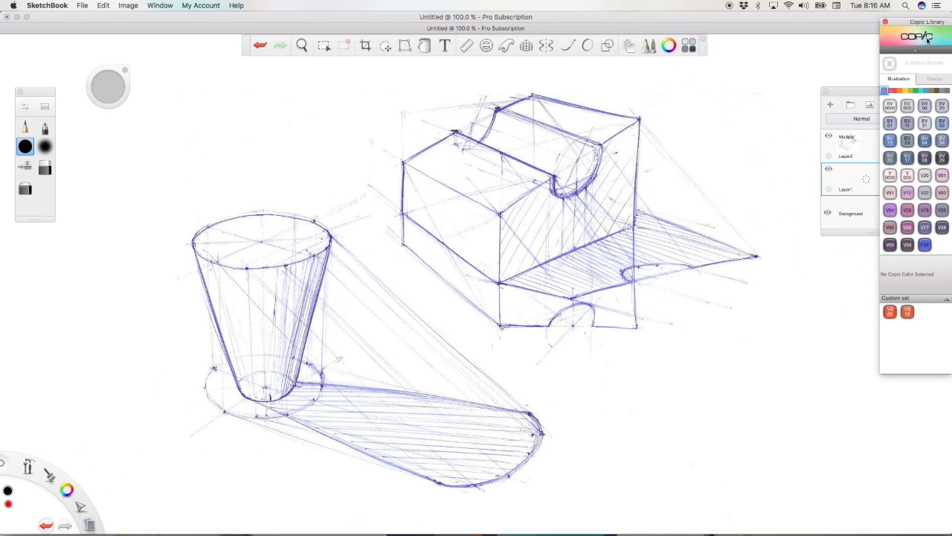
left_click_drag(935, 21, 889, 36)
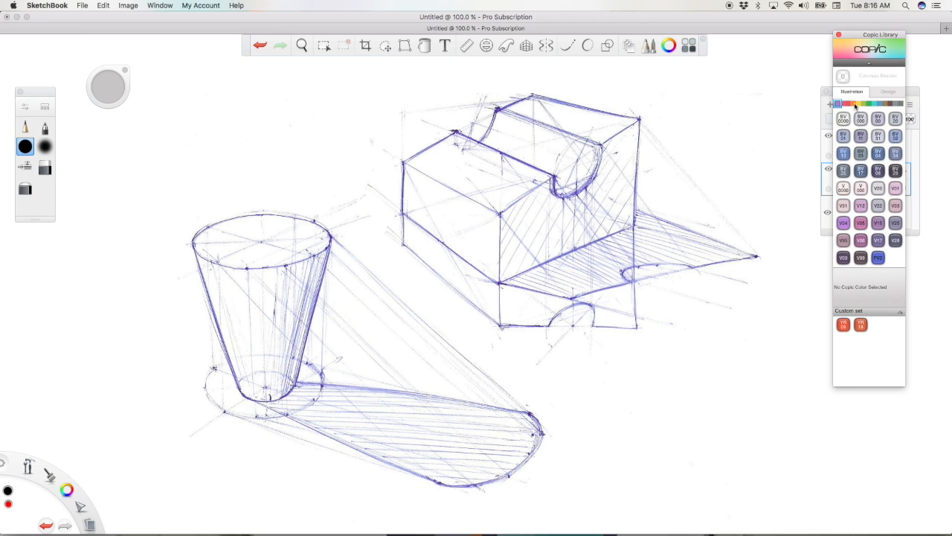
left_click(854, 104)
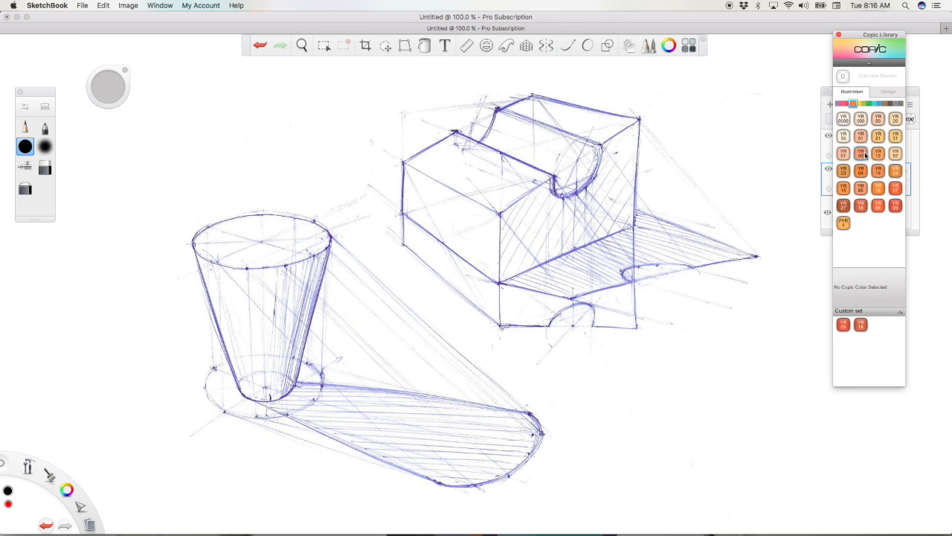
left_click(881, 104)
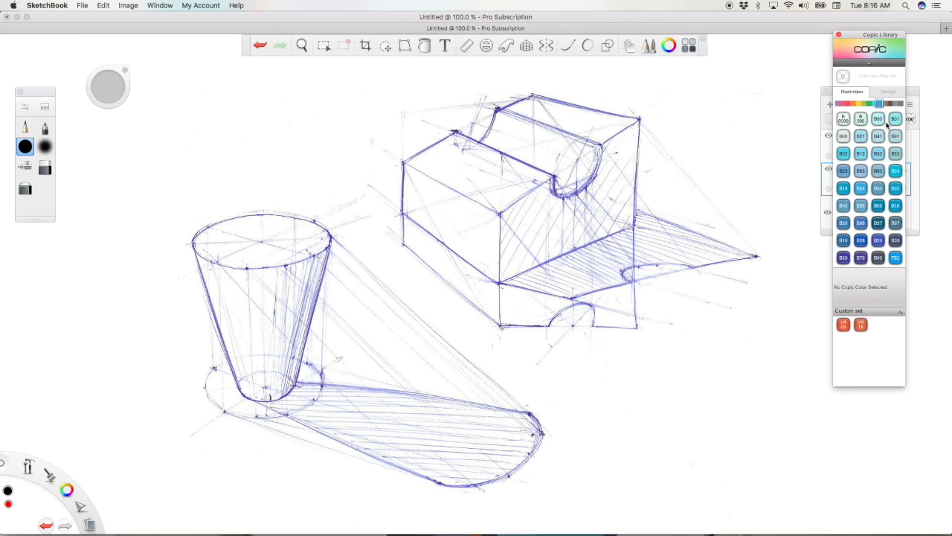
left_click(878, 222)
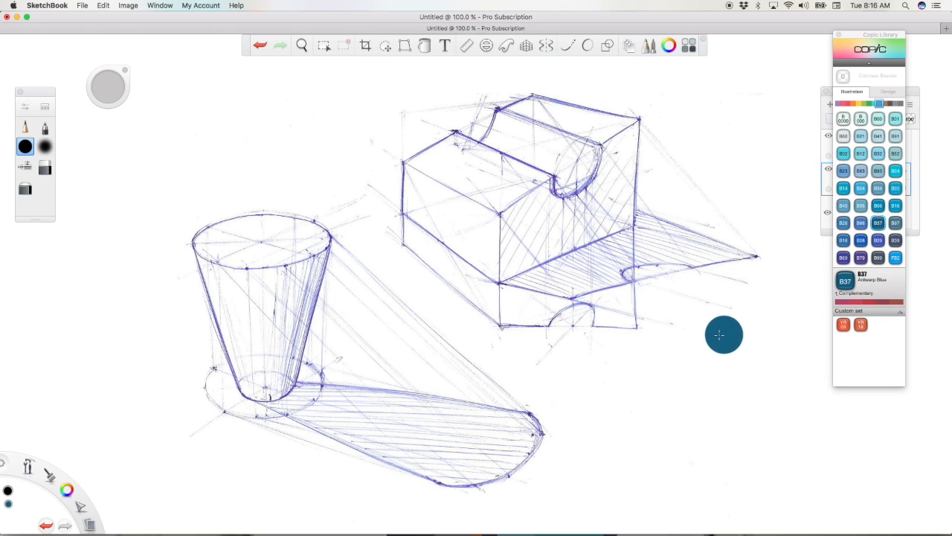
Step: Fill the whole cup with Antwerp Blue brush strokes on Layer1, slightly overlapping its outline, after undoing a first trial stroke
left_click_drag(207, 246, 248, 375)
key("super+z")
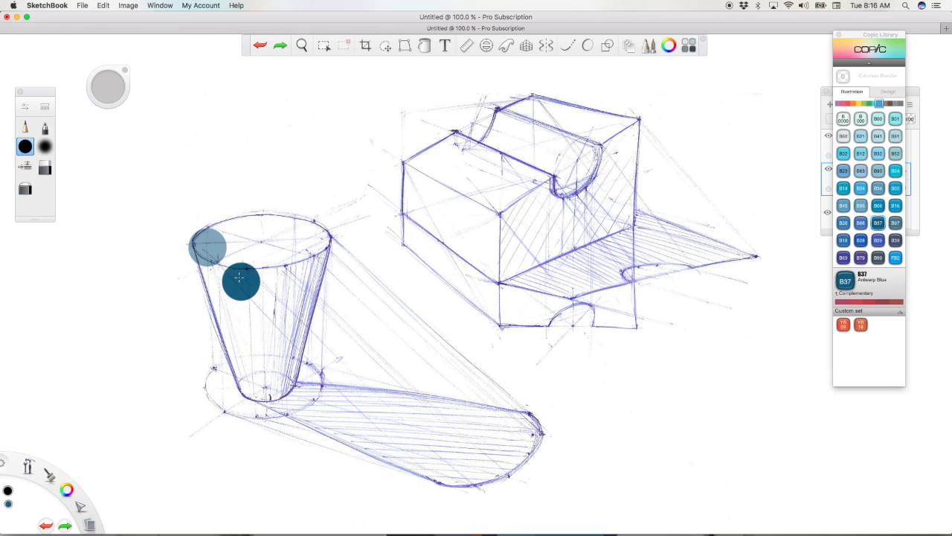
mouse_move(213, 264)
left_mouse_down()
mouse_move(254, 380)
mouse_move(270, 354)
mouse_move(297, 235)
mouse_move(238, 237)
mouse_move(236, 268)
left_mouse_up()
left_click_drag(249, 326, 254, 354)
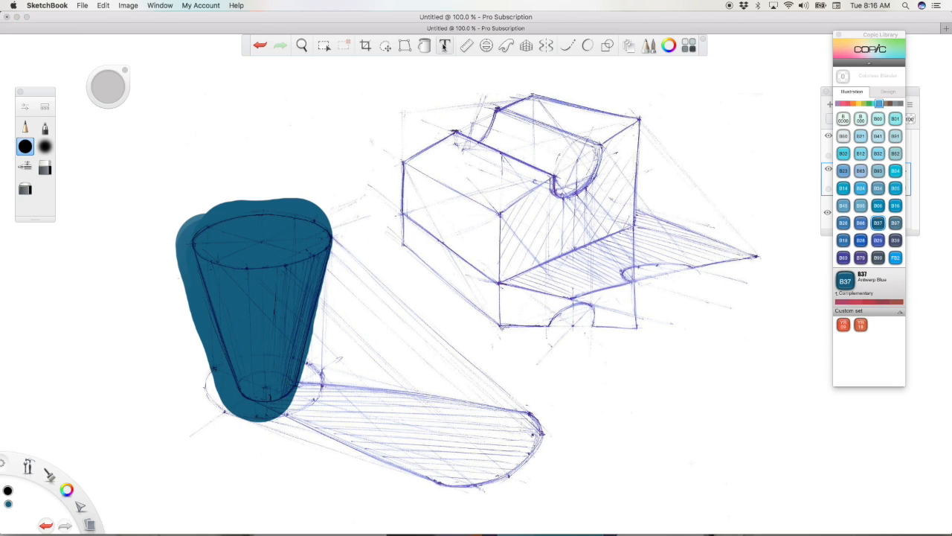
Step: Erase the Antwerp Blue overflow around the cup so the colour follows its sides, rim and base
left_click(44, 167)
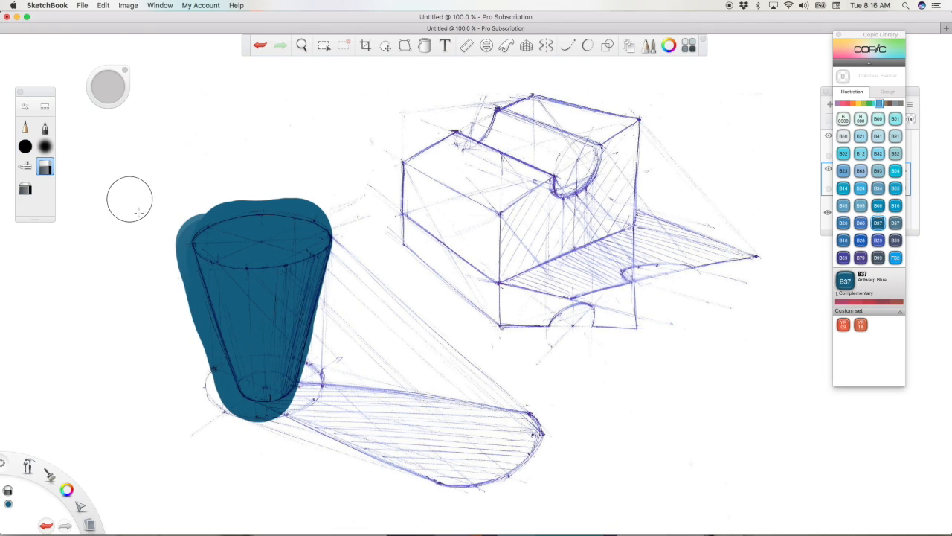
left_click_drag(223, 433, 144, 215)
mouse_move(236, 433)
left_mouse_down()
mouse_move(158, 244)
mouse_move(226, 432)
mouse_move(152, 200)
mouse_move(207, 378)
mouse_move(158, 217)
left_mouse_up()
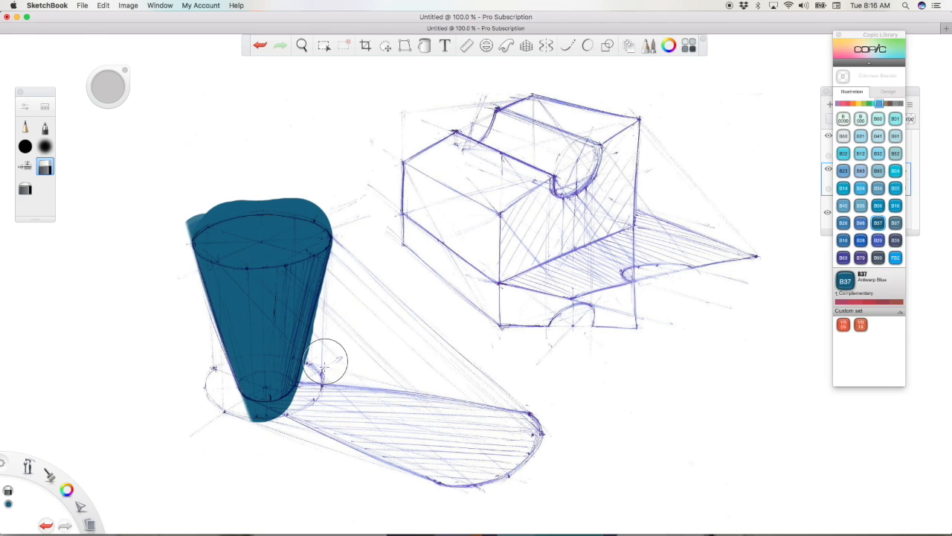
left_click_drag(317, 401, 349, 262)
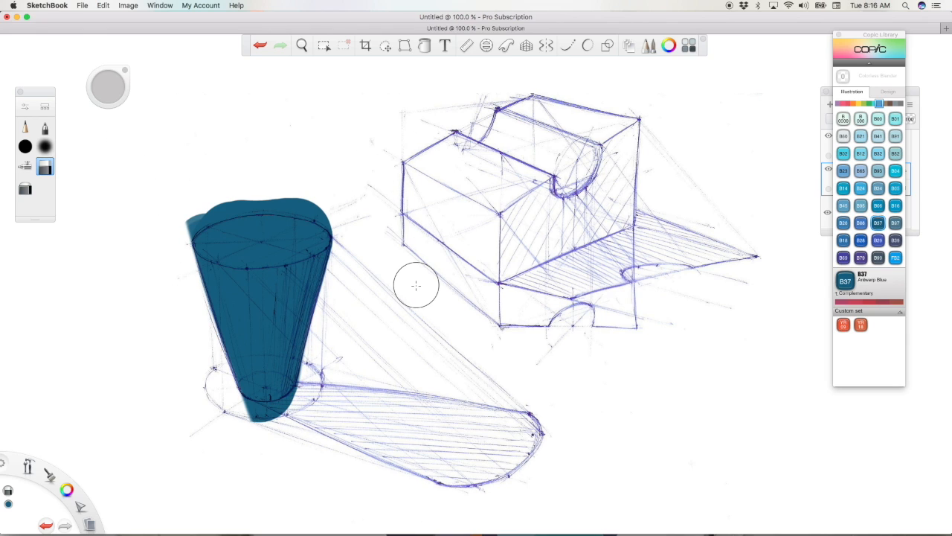
left_click_drag(109, 90, 102, 87)
mouse_move(183, 217)
left_mouse_down()
mouse_move(256, 182)
mouse_move(180, 221)
mouse_move(279, 189)
mouse_move(176, 226)
mouse_move(260, 186)
mouse_move(291, 184)
mouse_move(225, 201)
mouse_move(299, 195)
mouse_move(202, 207)
mouse_move(324, 203)
mouse_move(212, 197)
mouse_move(300, 195)
mouse_move(332, 212)
mouse_move(292, 200)
mouse_move(339, 220)
left_mouse_up()
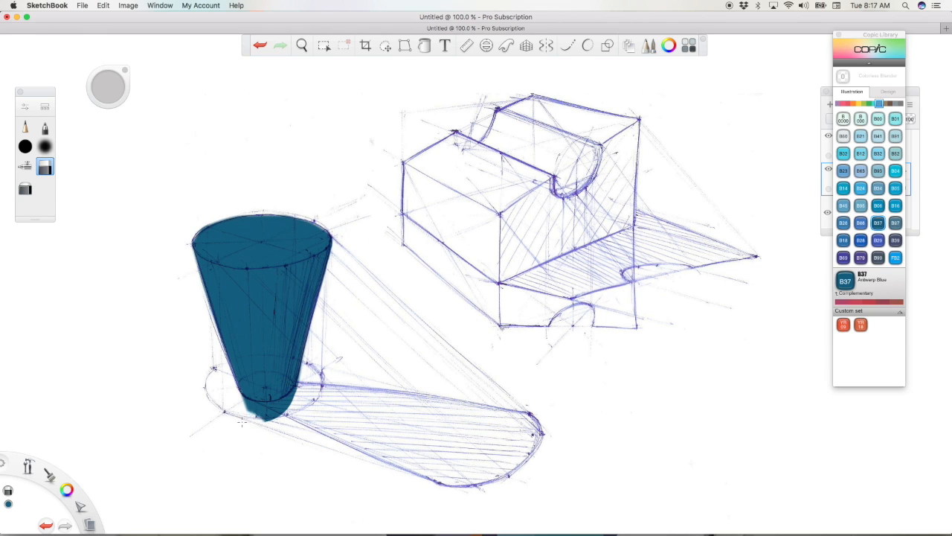
left_click_drag(234, 408, 277, 412)
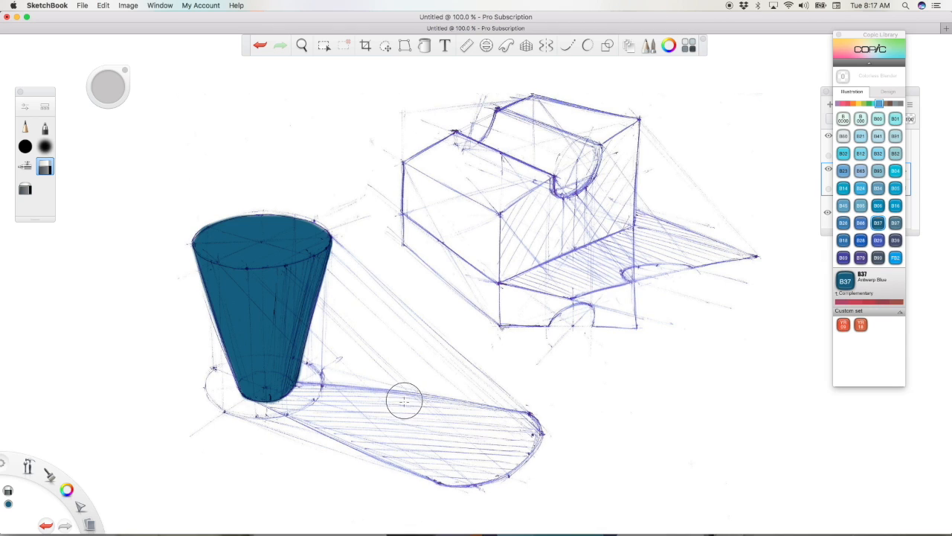
Step: Rearrange the Copic and layer palettes, choose B16 Cyanine Blue and paint over the whole block with the solid round brush on Layer1
left_click_drag(874, 35, 900, 40)
left_click_drag(848, 94, 811, 99)
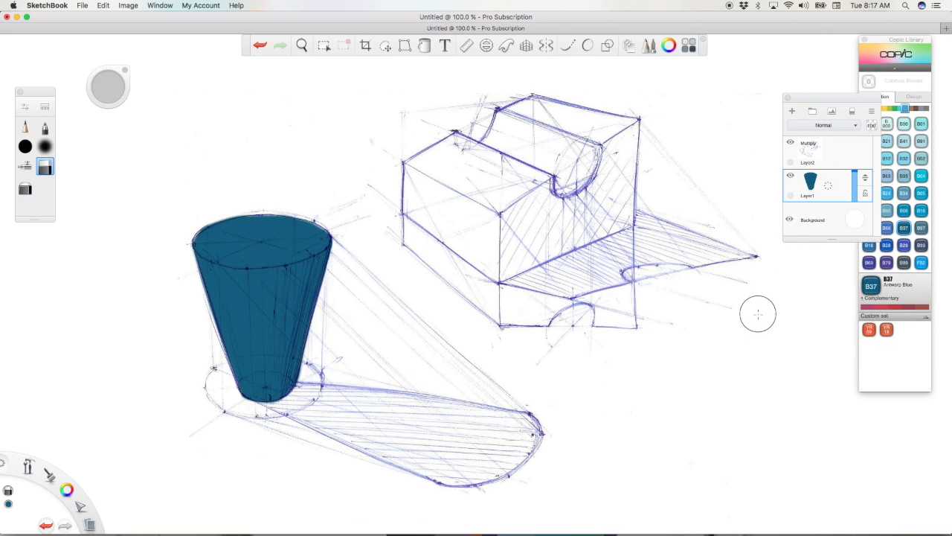
left_click(922, 210)
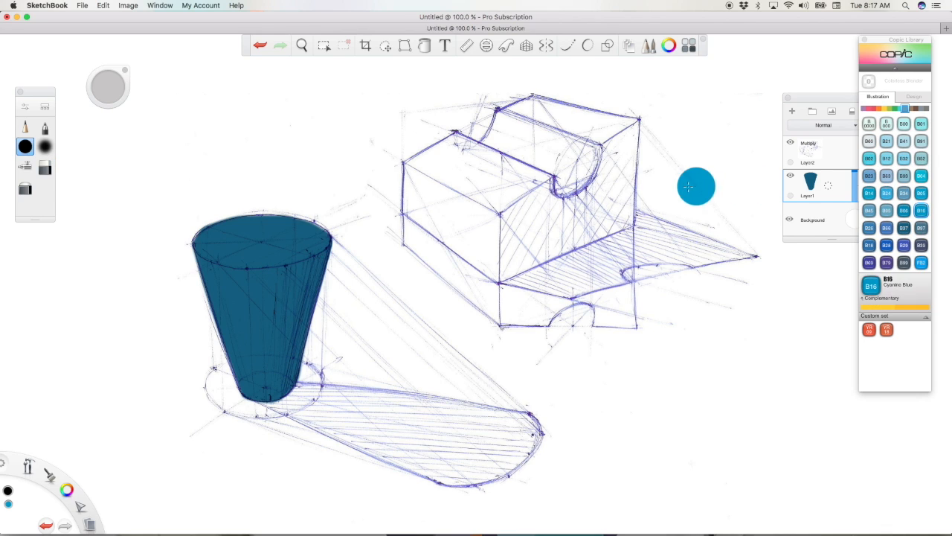
mouse_move(421, 175)
left_mouse_down()
mouse_move(484, 128)
mouse_move(555, 100)
mouse_move(613, 152)
mouse_move(608, 138)
mouse_move(622, 215)
mouse_move(484, 250)
mouse_move(491, 256)
mouse_move(614, 238)
left_mouse_up()
mouse_move(551, 170)
left_mouse_down()
mouse_move(461, 207)
mouse_move(436, 197)
mouse_move(476, 232)
mouse_move(433, 203)
left_mouse_up()
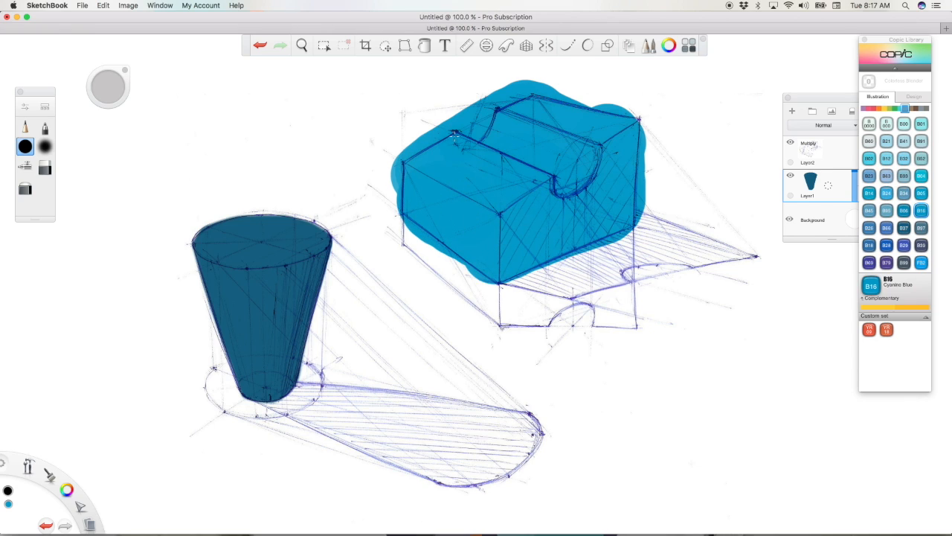
Step: Trace the block's outline and the area around it with a polyline selection and delete the blue overflow outside the block
left_click(405, 45)
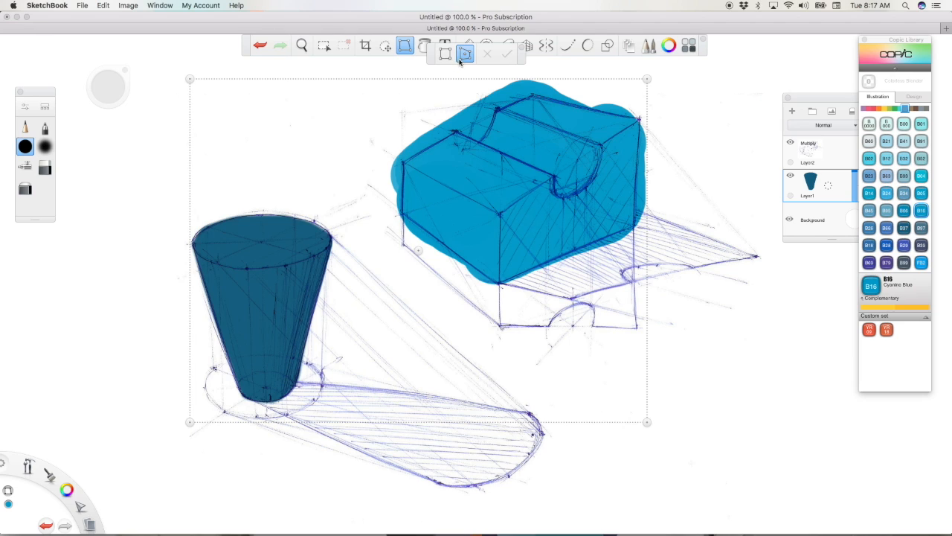
left_click(324, 45)
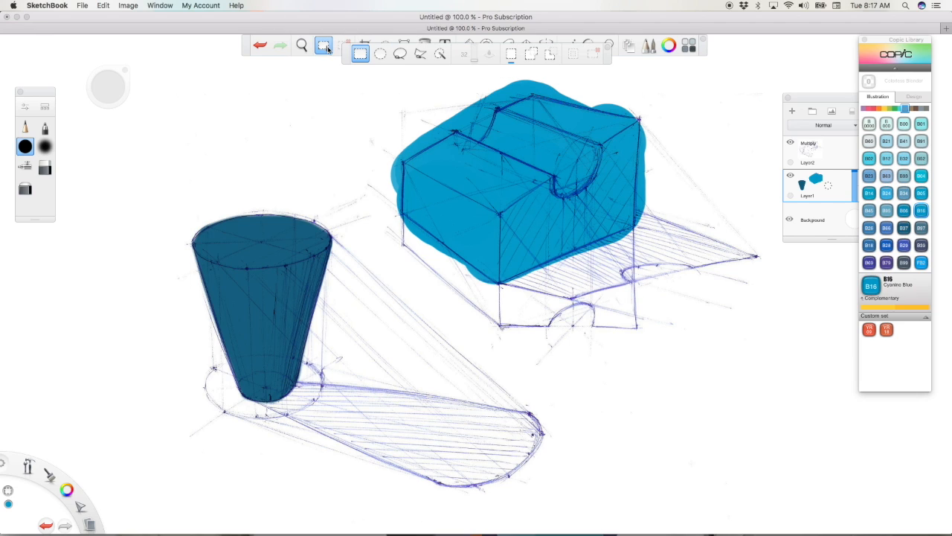
left_click(421, 54)
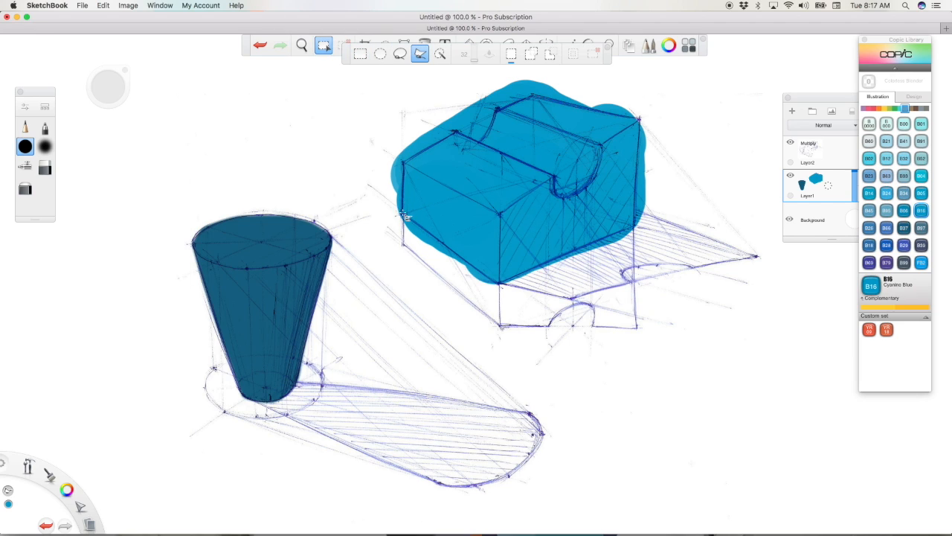
left_click(403, 162)
left_click(458, 131)
left_click(481, 140)
left_click(497, 109)
left_click(533, 96)
left_click(639, 119)
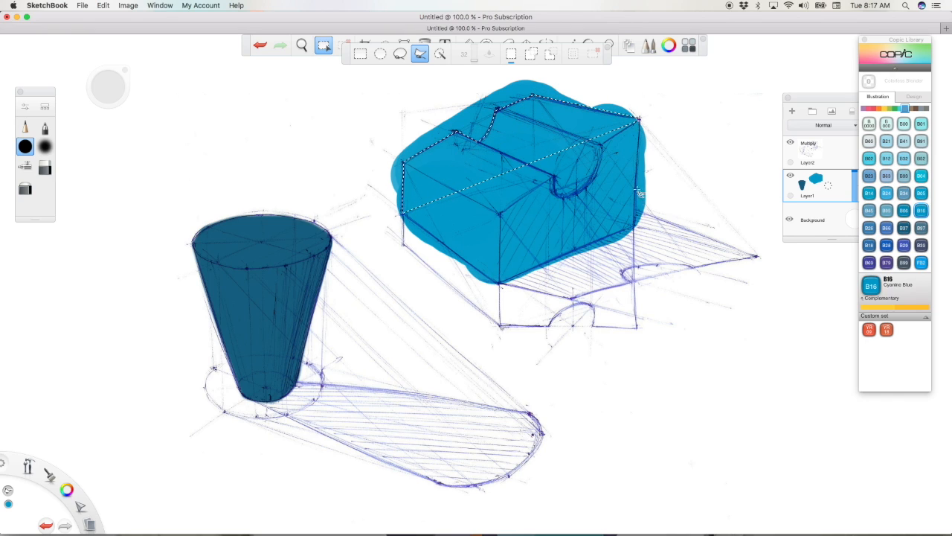
left_click(637, 227)
left_click(501, 284)
left_click(404, 224)
left_click(498, 284)
left_click(574, 349)
left_click(742, 233)
left_click(697, 70)
left_click(461, 73)
left_click(341, 201)
left_click(400, 310)
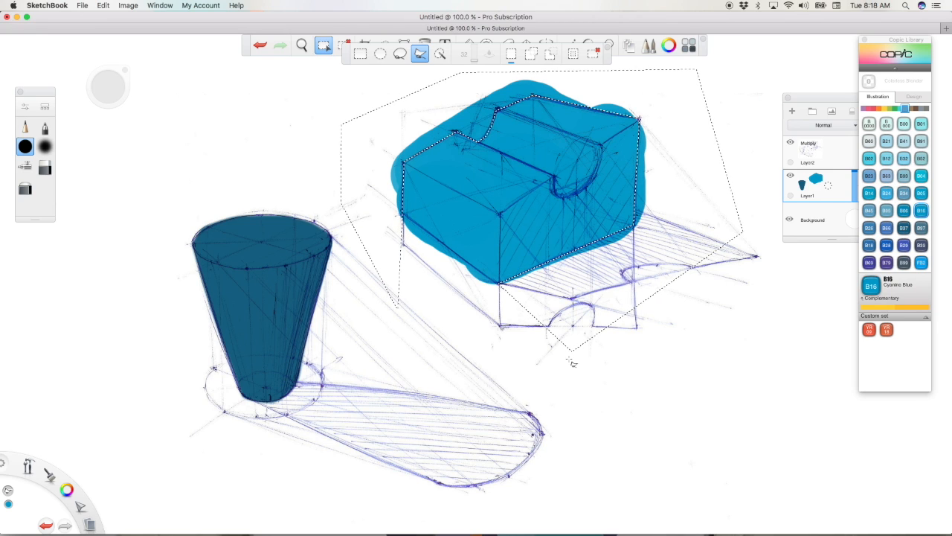
key("Delete")
key("super+d")
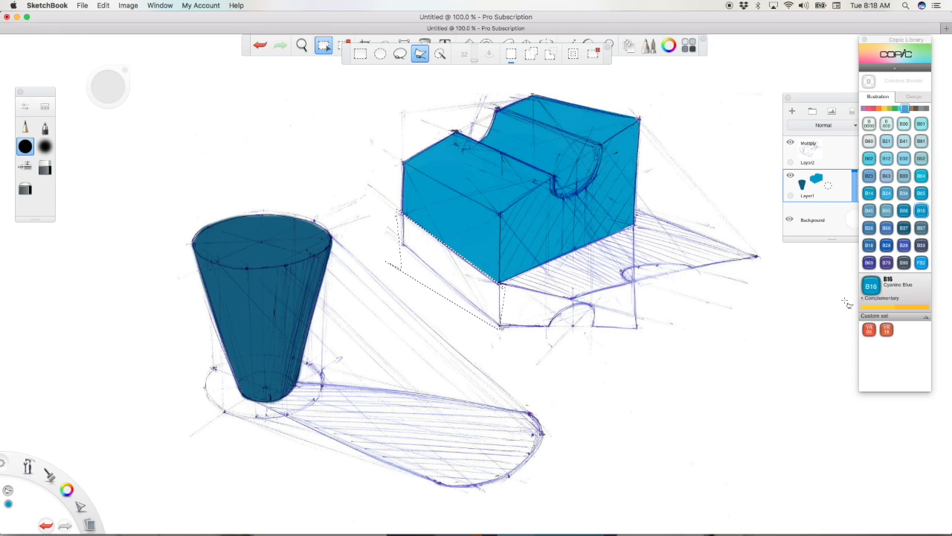
Step: Add a layer directly above Layer1, clear the remaining selection and airbrush soft white over the upper part of the cup
left_click_drag(836, 102, 784, 93)
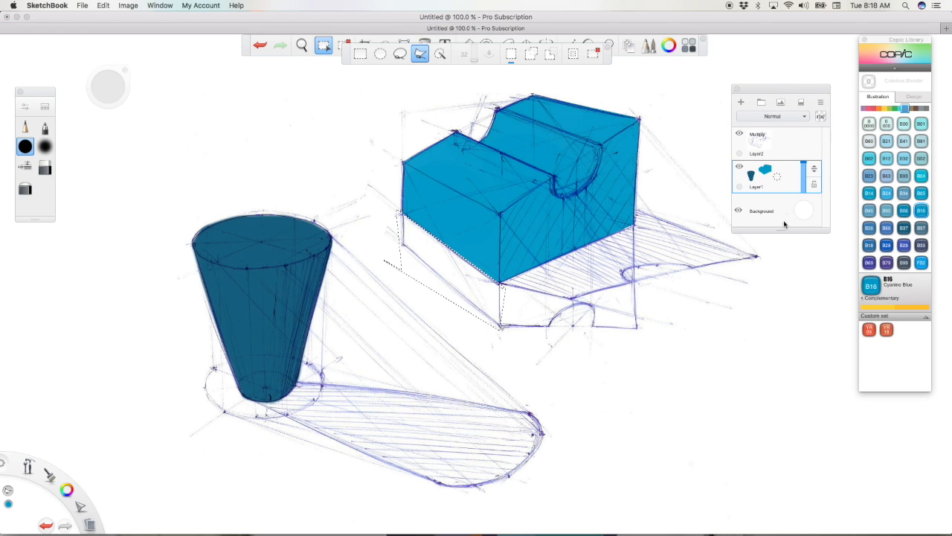
left_click_drag(787, 178, 790, 158)
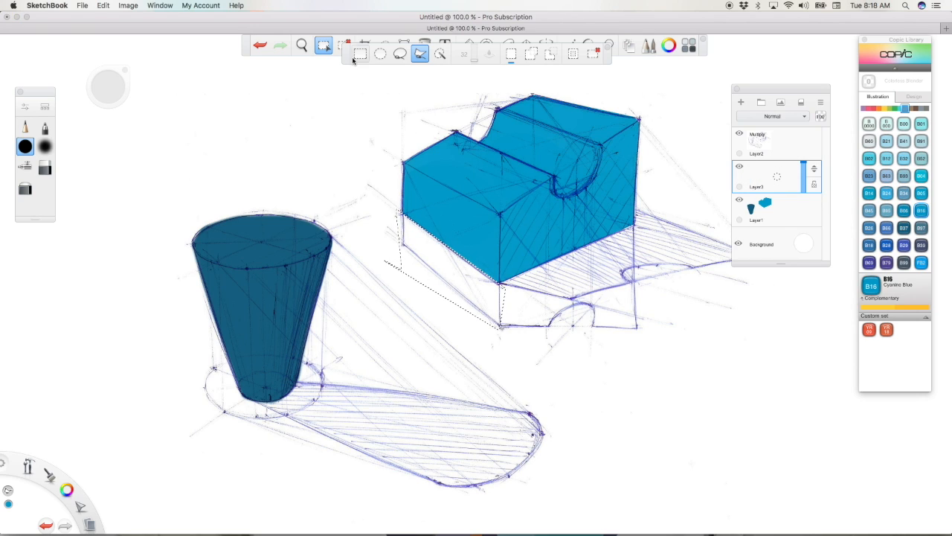
left_click(46, 147)
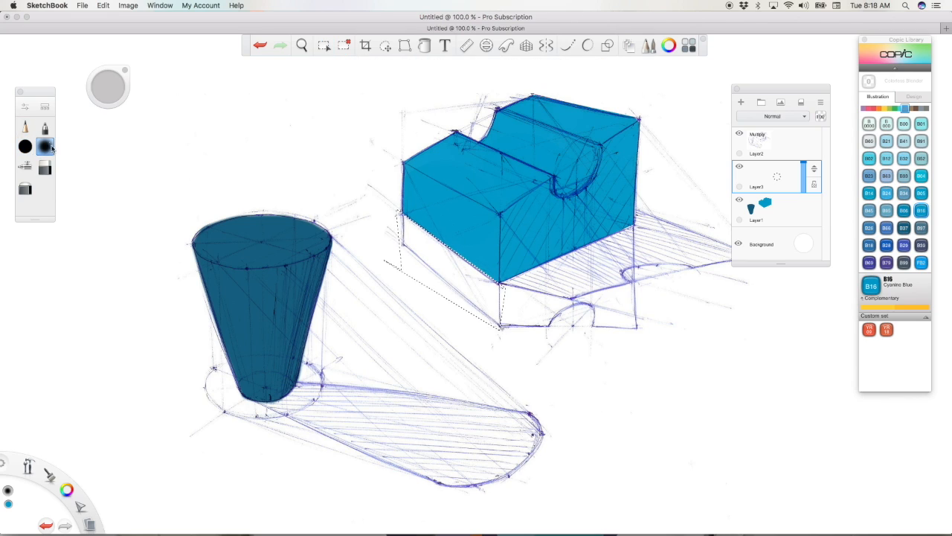
left_click(26, 167)
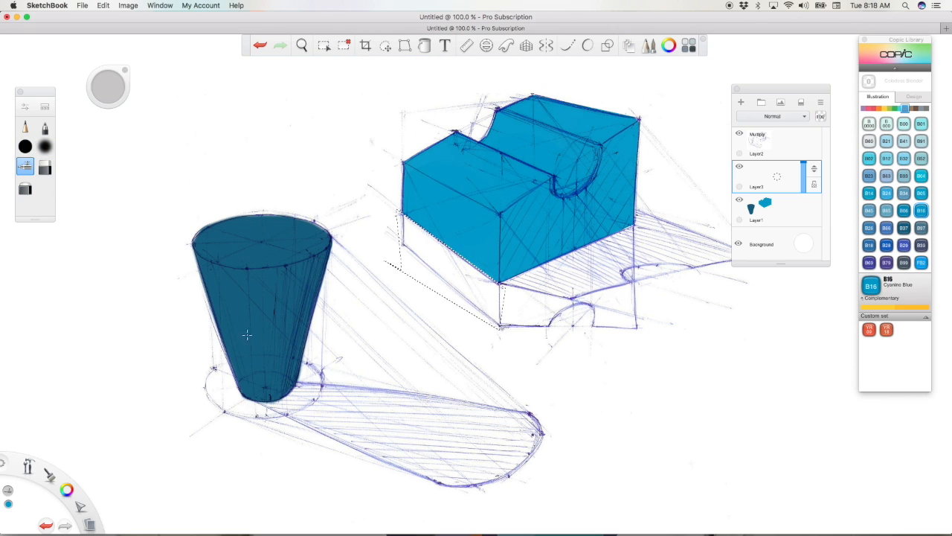
left_click_drag(68, 491, 85, 510)
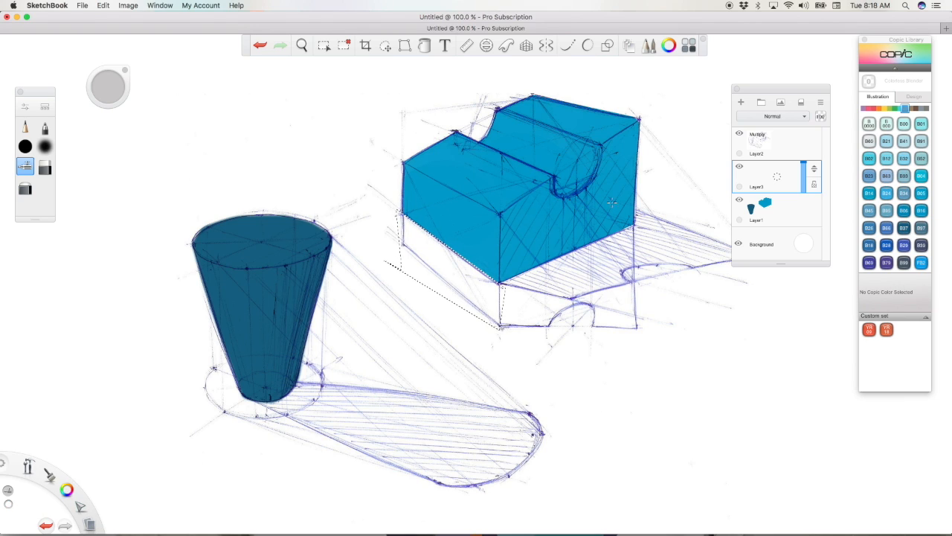
left_click(344, 45)
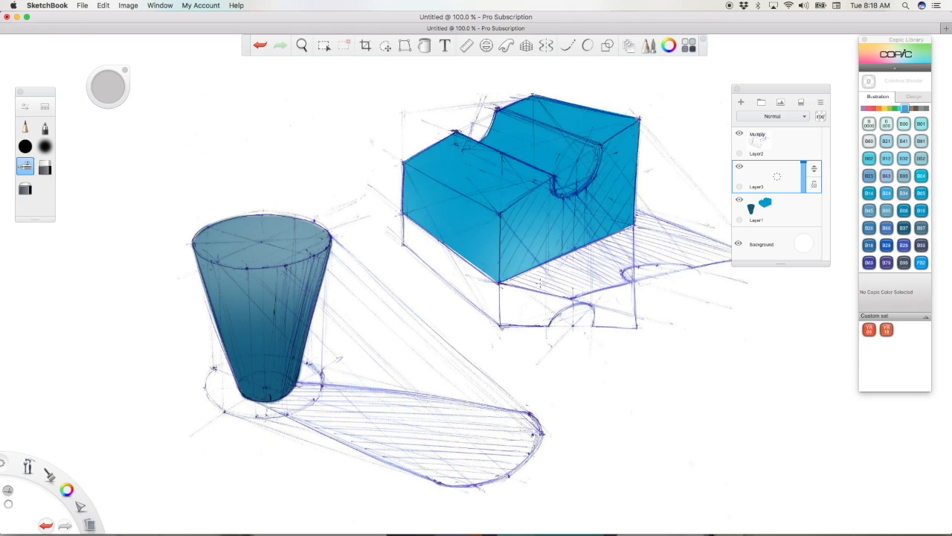
Step: Erase the airbrushed white from the cup's side, keeping it only on the top ellipse
left_click(45, 166)
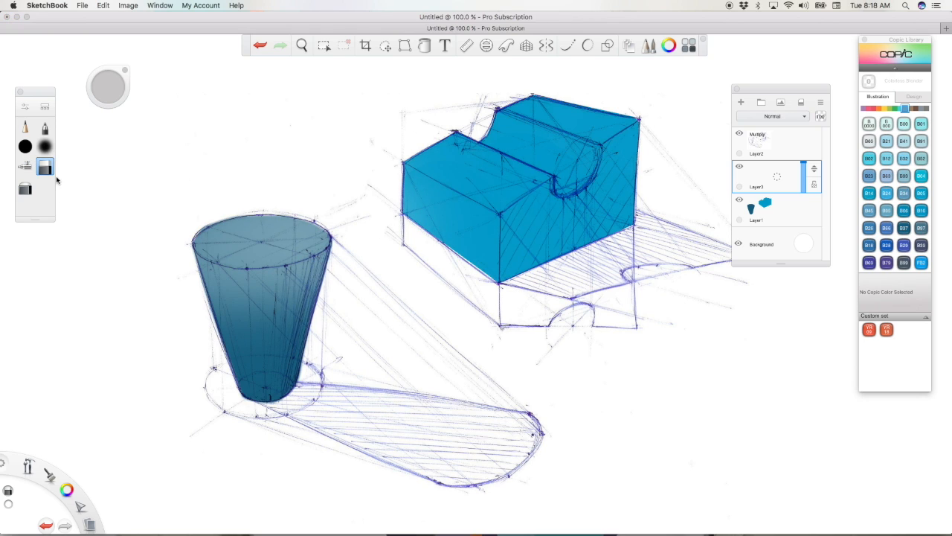
mouse_move(178, 260)
left_mouse_down()
mouse_move(264, 293)
mouse_move(313, 284)
mouse_move(338, 264)
left_mouse_up()
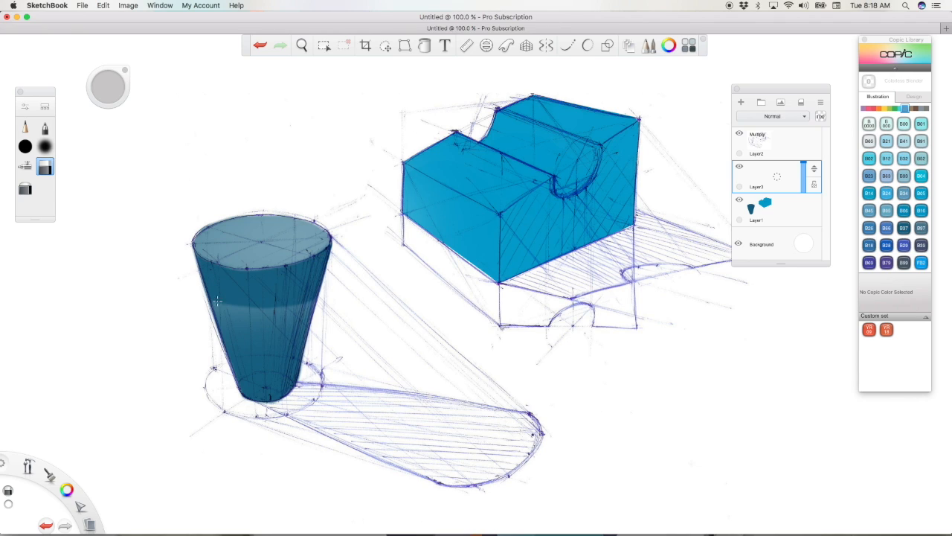
left_click_drag(217, 301, 244, 323)
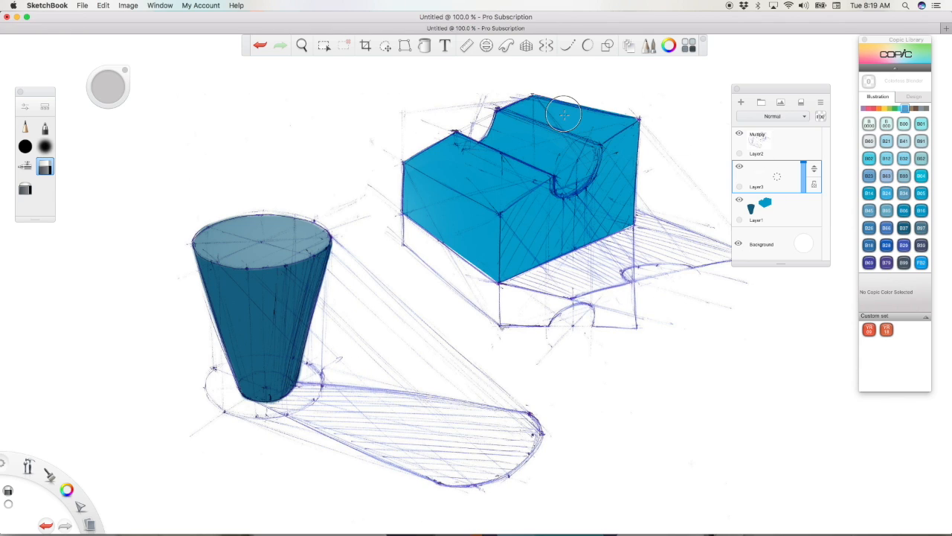
Step: Airbrush soft white over the block's top faces and upper sides, adjusting the brush size and undoing the unwanted trial strokes
left_click(29, 167)
mouse_move(460, 165)
left_mouse_down()
mouse_move(506, 159)
mouse_move(472, 173)
left_mouse_up()
key("super+z")
key("super+z")
left_click_drag(119, 96, 164, 88)
mouse_move(485, 169)
left_mouse_down()
mouse_move(444, 177)
mouse_move(682, 104)
left_mouse_up()
key("super+z")
left_click_drag(646, 141, 632, 231)
key("super+z")
left_click_drag(477, 134, 428, 201)
key("super+z")
left_click_drag(569, 142, 536, 216)
key("super+z")
key("super+z")
left_click_drag(420, 253, 499, 287)
key("super+z")
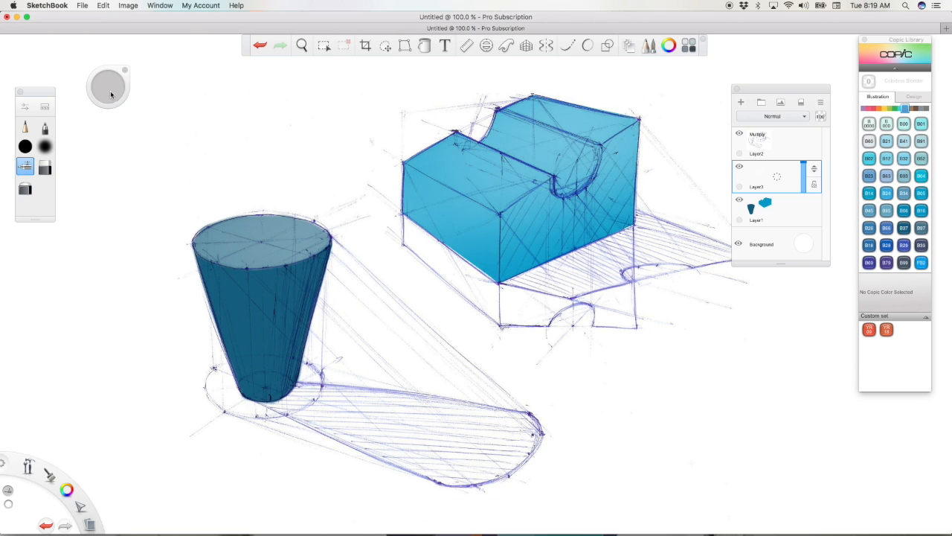
Step: Erase the white from the block's two vertical faces and curved groove, leaving only the flat top faces lightened
left_click(45, 169)
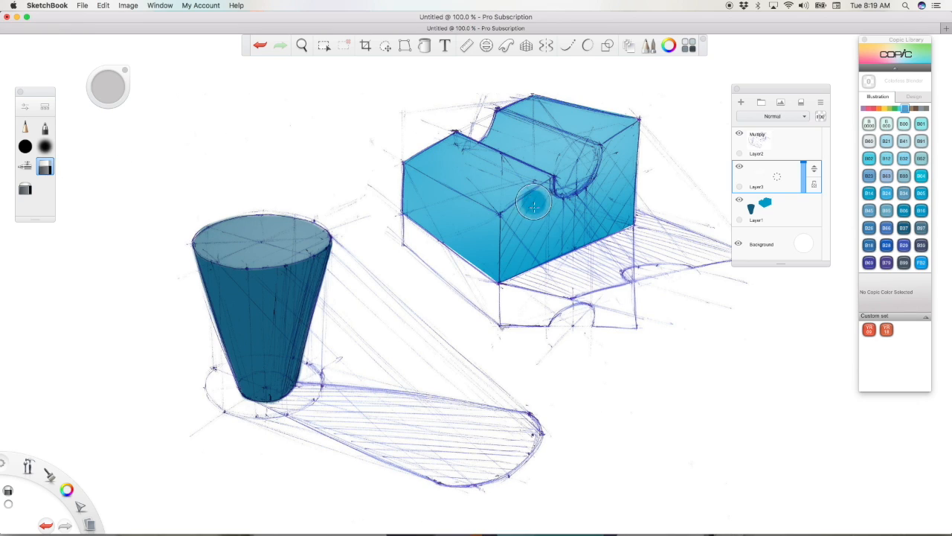
left_click_drag(494, 238, 556, 197)
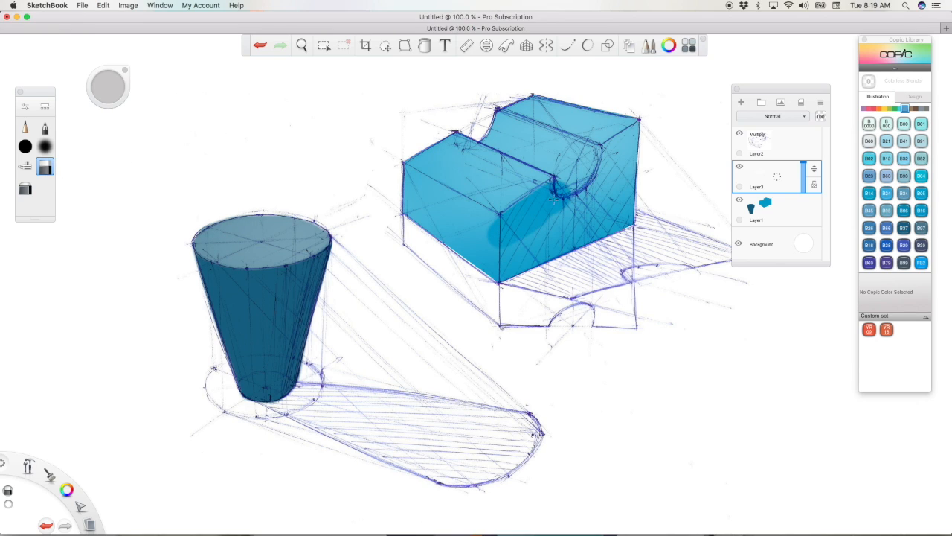
mouse_move(501, 235)
left_mouse_down()
mouse_move(602, 224)
mouse_move(625, 201)
mouse_move(588, 175)
mouse_move(632, 151)
mouse_move(599, 147)
mouse_move(649, 132)
left_mouse_up()
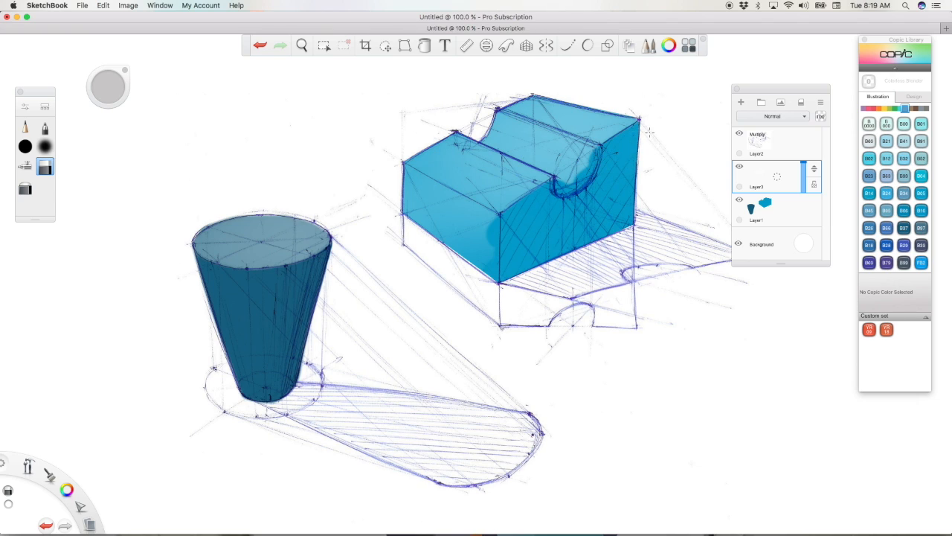
mouse_move(477, 117)
left_mouse_down()
mouse_move(609, 169)
mouse_move(486, 123)
mouse_move(606, 184)
mouse_move(475, 119)
left_mouse_up()
mouse_move(388, 173)
left_mouse_down()
mouse_move(492, 232)
mouse_move(490, 239)
left_mouse_up()
left_click_drag(413, 186, 485, 244)
left_click_drag(457, 210, 534, 256)
key("super+z")
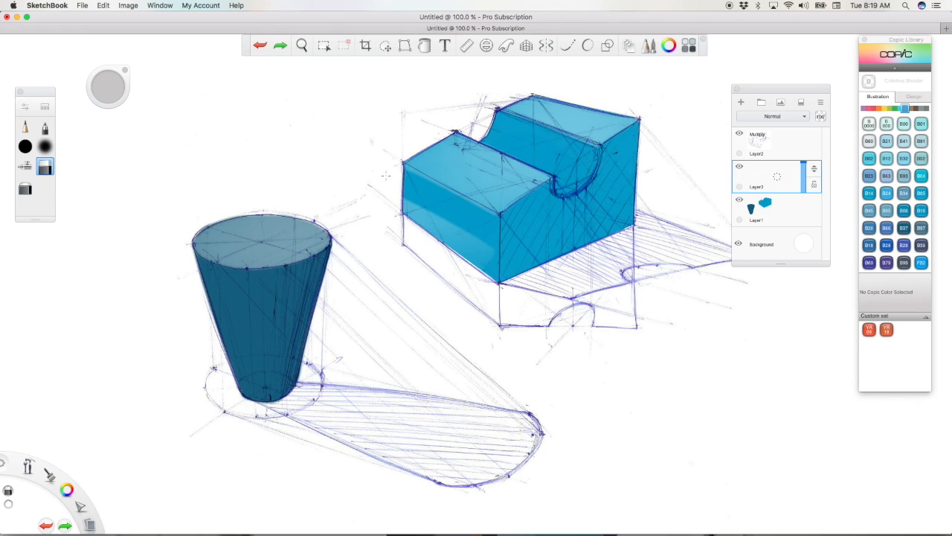
left_click_drag(516, 245, 455, 242)
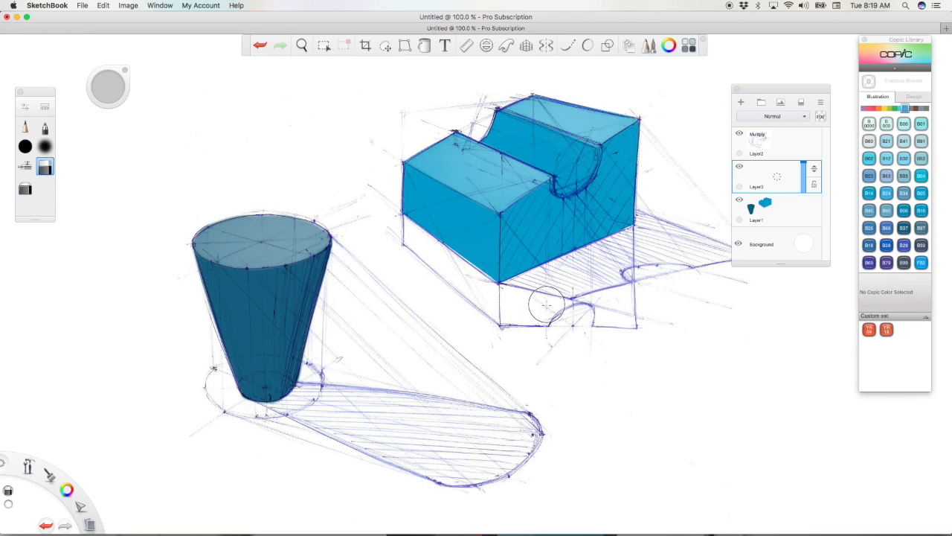
Step: Add another layer above the highlight layer and airbrush soft white over the block's right face and lower left face
left_click(787, 183)
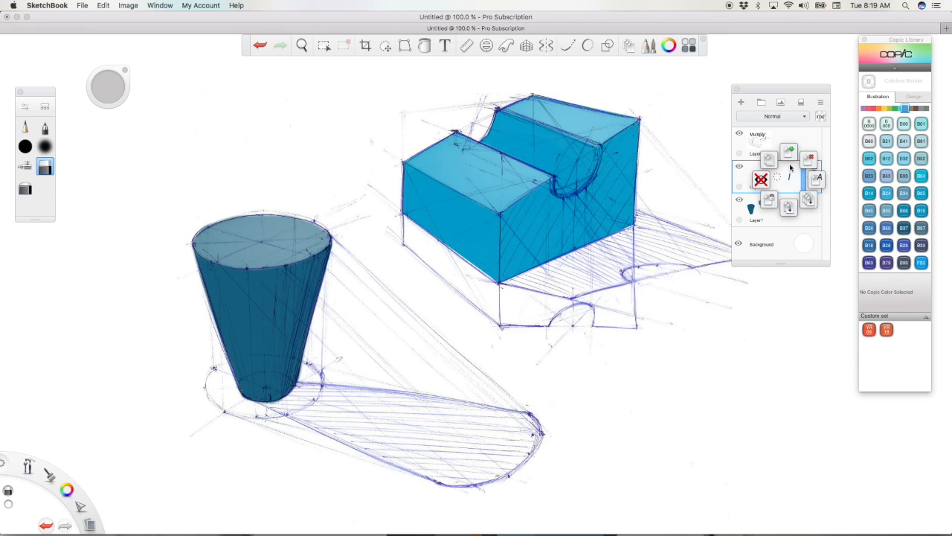
left_click(789, 152)
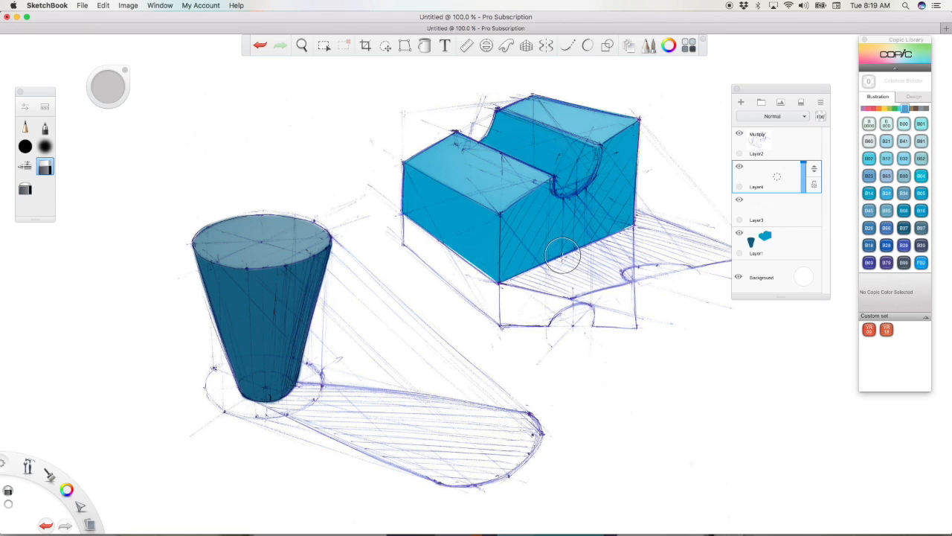
left_click(10, 506)
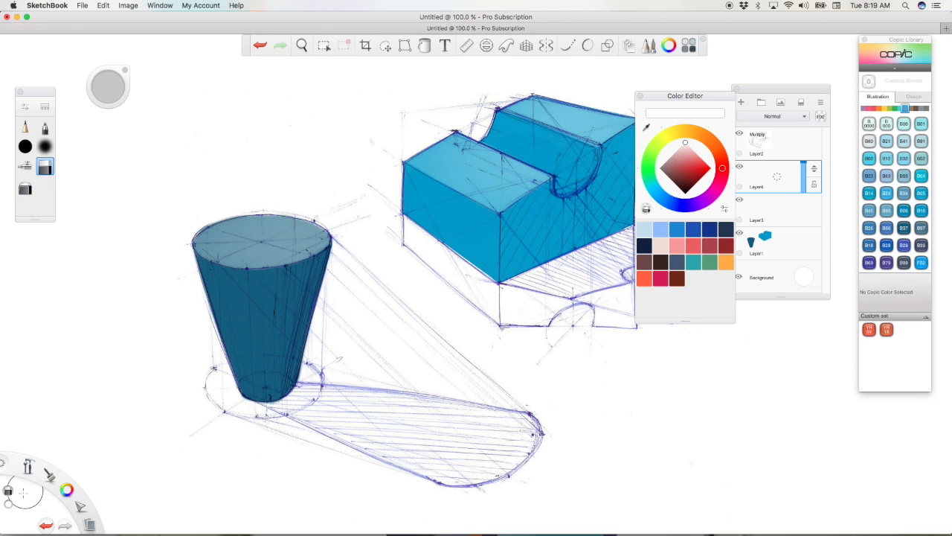
left_click(640, 96)
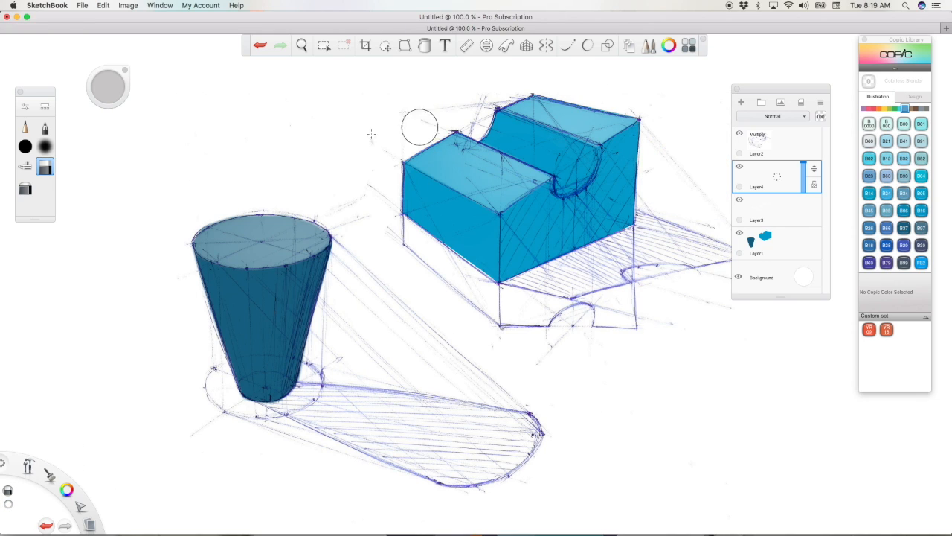
left_click(30, 171)
left_click_drag(515, 250, 624, 147)
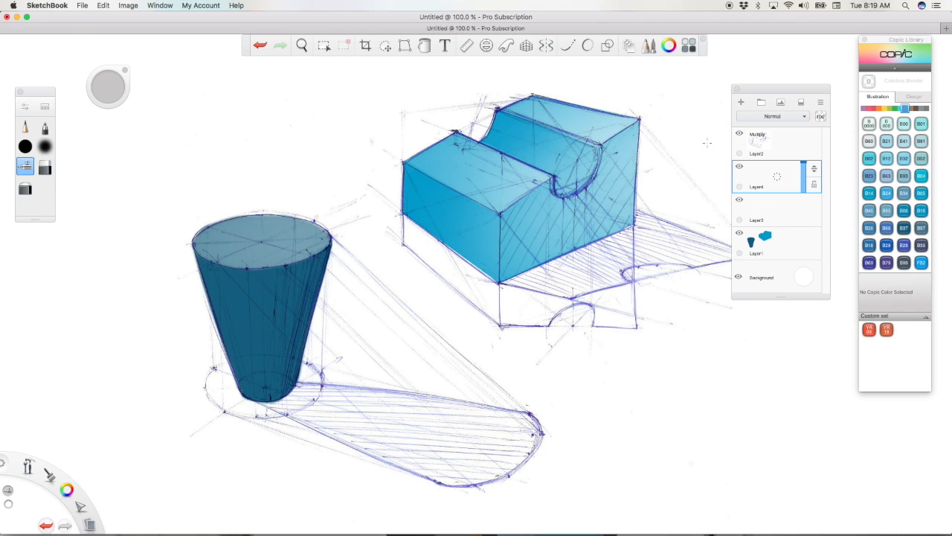
Step: Lower the newest white highlight layer's opacity and erase its white from the block's left face, top faces and curved groove
left_click_drag(805, 162, 804, 170)
left_click(44, 167)
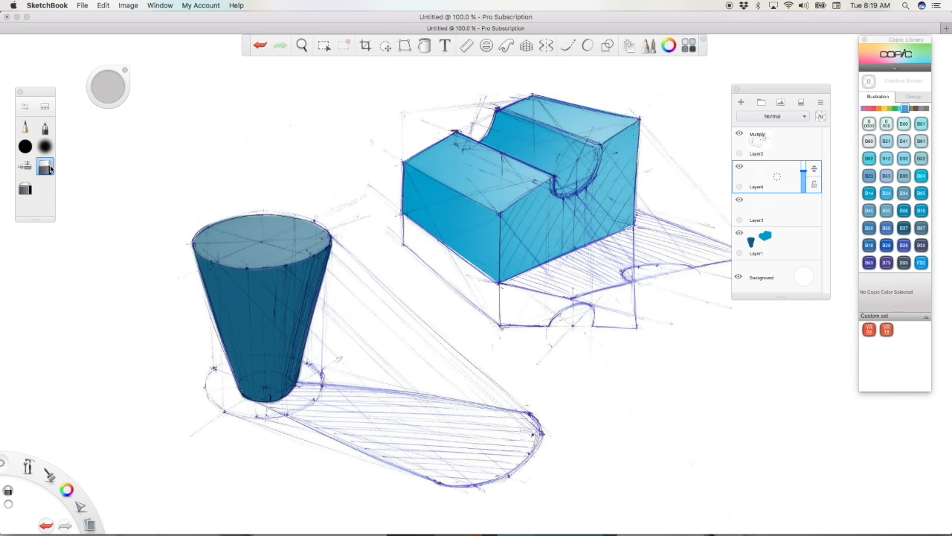
mouse_move(477, 205)
left_mouse_down()
mouse_move(558, 142)
mouse_move(482, 125)
left_mouse_up()
mouse_move(532, 141)
left_mouse_down()
mouse_move(560, 144)
mouse_move(521, 172)
mouse_move(603, 141)
left_mouse_up()
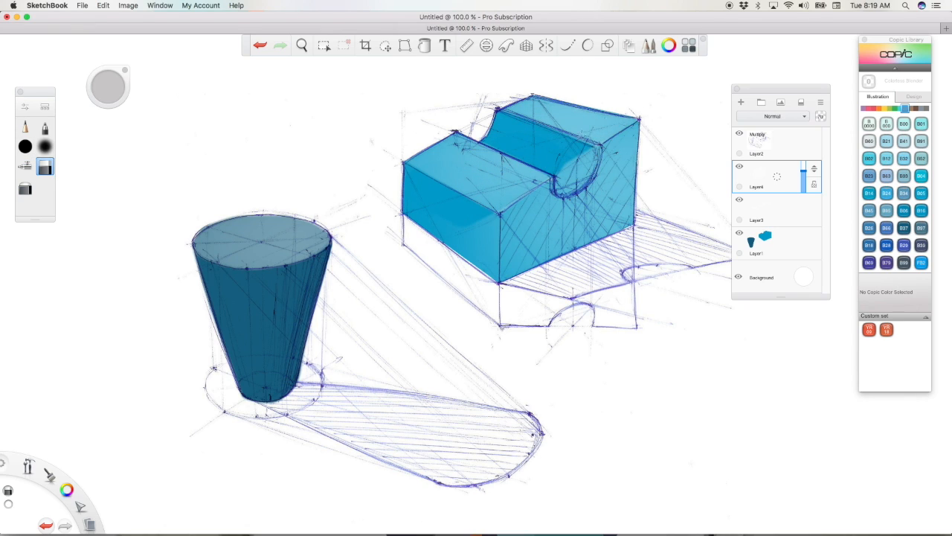
mouse_move(474, 221)
left_mouse_down()
mouse_move(492, 245)
mouse_move(484, 261)
left_mouse_up()
mouse_move(569, 159)
left_mouse_down()
mouse_move(571, 175)
mouse_move(581, 160)
left_mouse_up()
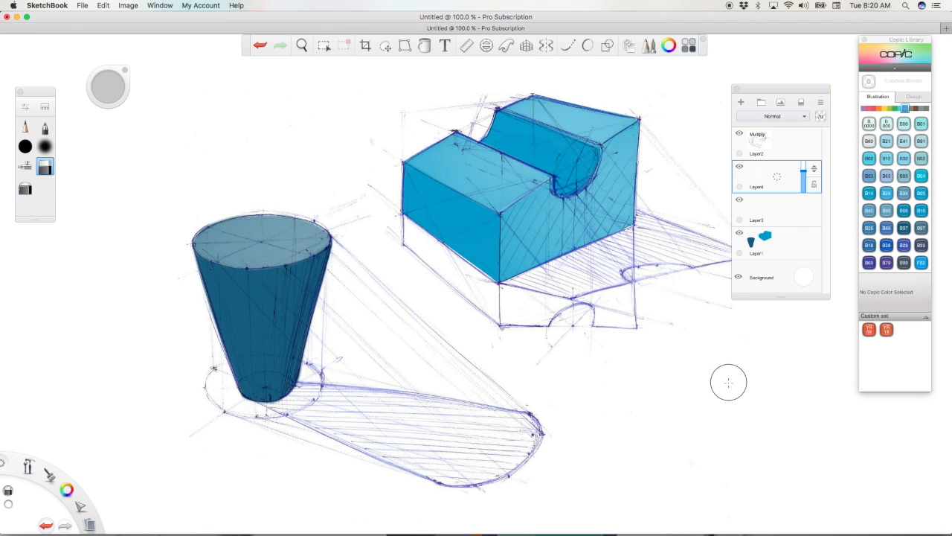
Step: Reduce the opacity of the block's side-face highlight layer further and hide that layer
left_click_drag(804, 173, 806, 176)
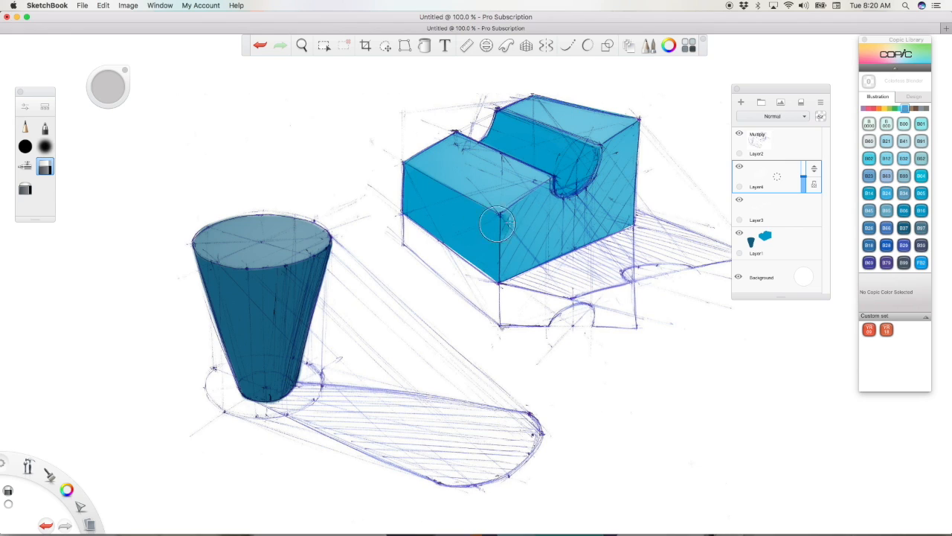
mouse_move(805, 178)
left_mouse_down()
mouse_move(805, 160)
mouse_move(804, 180)
left_mouse_up()
left_click(787, 184)
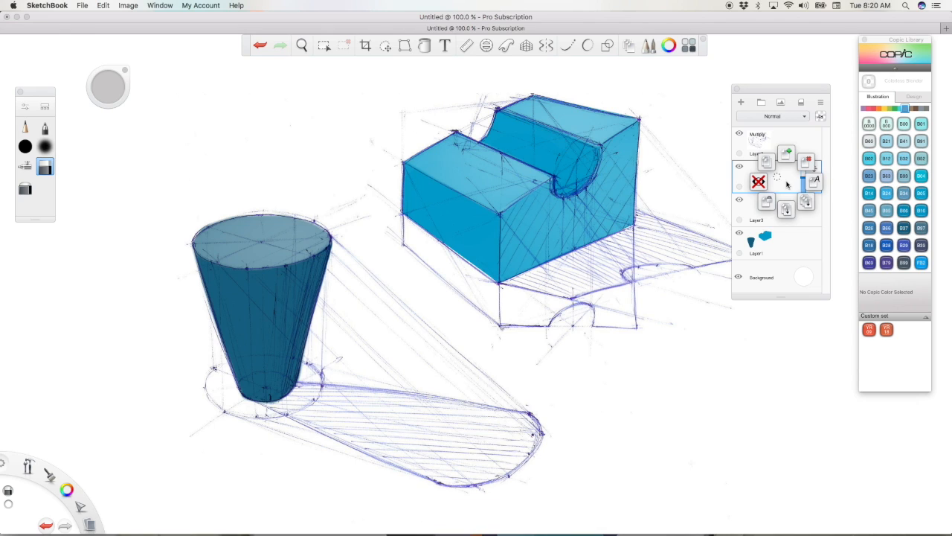
left_click(801, 182)
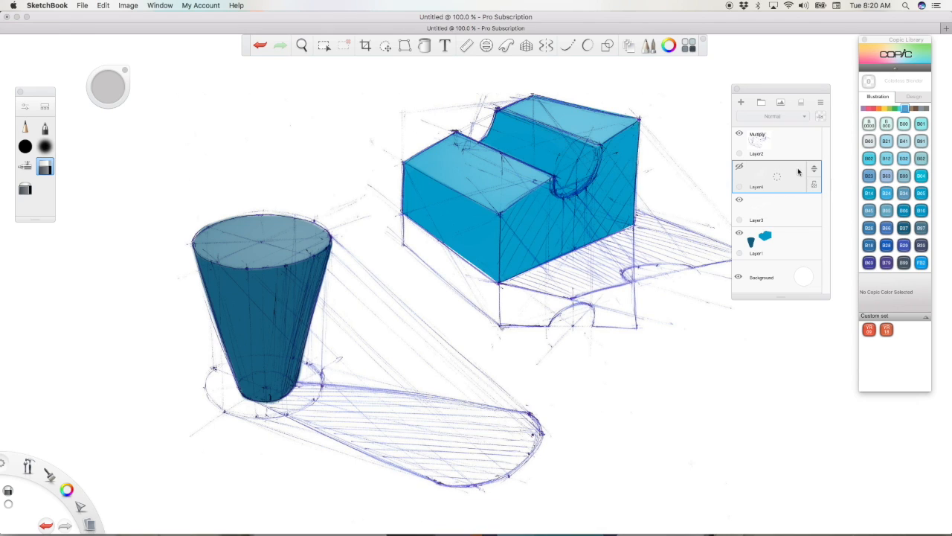
Step: Add a layer above the hidden one and airbrush soft black over the block's right face and lower left face
left_click(24, 165)
left_click(66, 491)
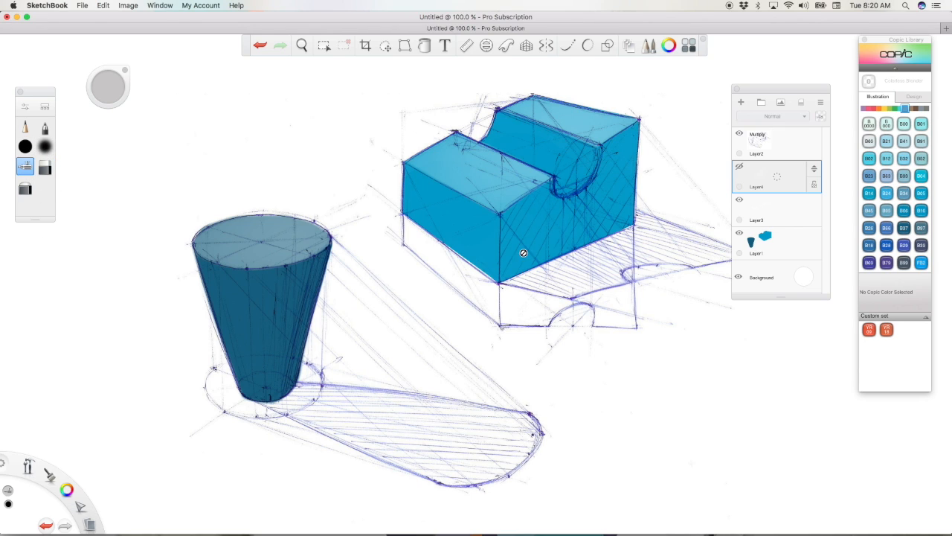
left_click_drag(792, 176, 794, 149)
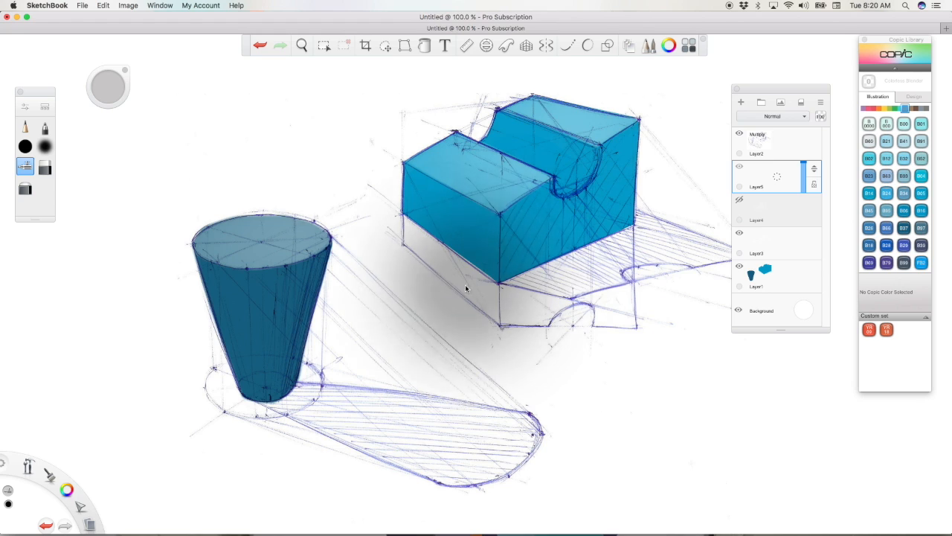
mouse_move(669, 152)
left_mouse_down()
mouse_move(586, 259)
mouse_move(567, 268)
left_mouse_up()
Step: Erase the black around the block and from all faces except the right one, and lower the shading layer's opacity to about 70%
left_click(45, 170)
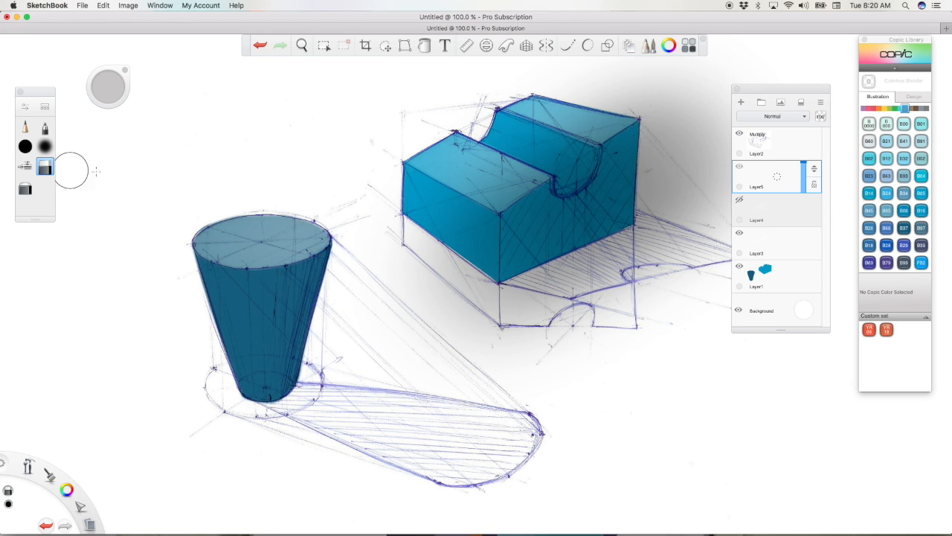
mouse_move(470, 214)
left_mouse_down()
mouse_move(557, 158)
mouse_move(463, 195)
mouse_move(552, 136)
mouse_move(515, 136)
mouse_move(565, 120)
mouse_move(584, 140)
mouse_move(546, 159)
left_mouse_up()
key("space")
mouse_move(626, 327)
left_mouse_down()
mouse_move(575, 342)
mouse_move(518, 391)
left_mouse_up()
key("space")
key("space")
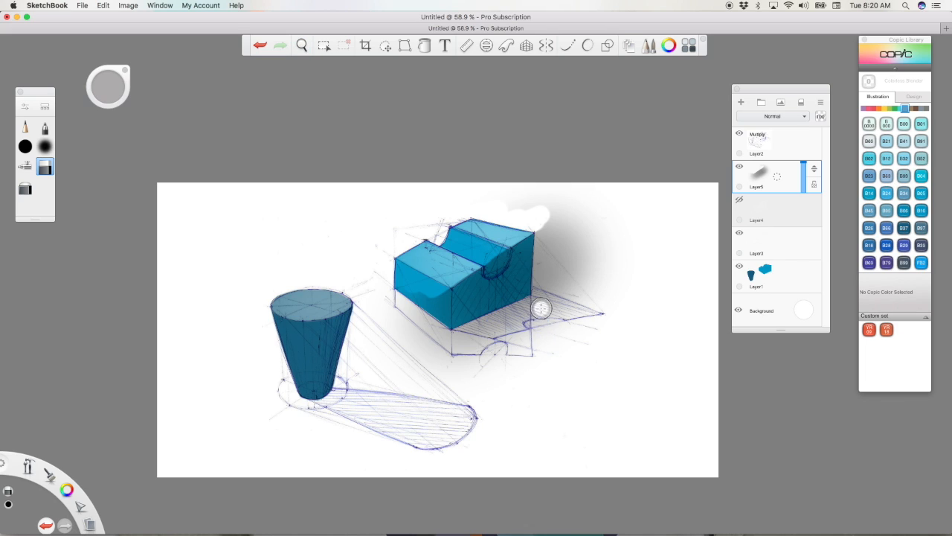
key("space")
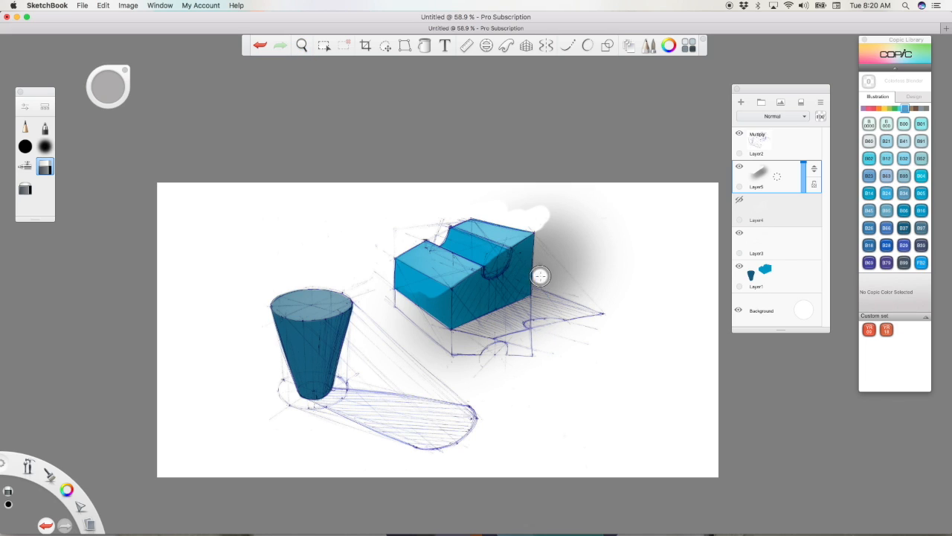
mouse_move(445, 379)
left_mouse_down()
mouse_move(431, 349)
mouse_move(536, 305)
mouse_move(439, 334)
mouse_move(606, 271)
left_mouse_up()
mouse_move(571, 228)
left_mouse_down()
mouse_move(545, 232)
mouse_move(545, 274)
mouse_move(618, 278)
left_mouse_up()
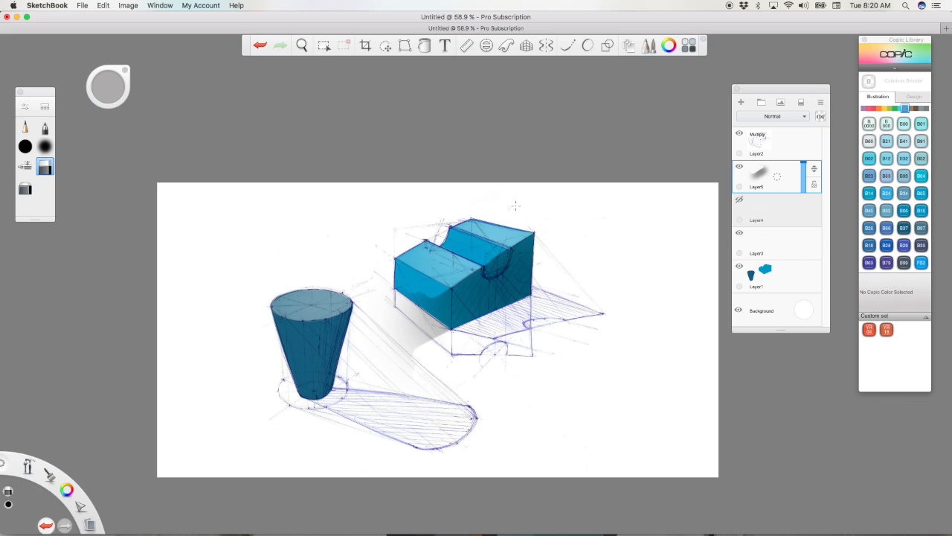
mouse_move(427, 284)
left_mouse_down()
mouse_move(438, 328)
mouse_move(442, 299)
mouse_move(430, 357)
mouse_move(385, 357)
left_mouse_up()
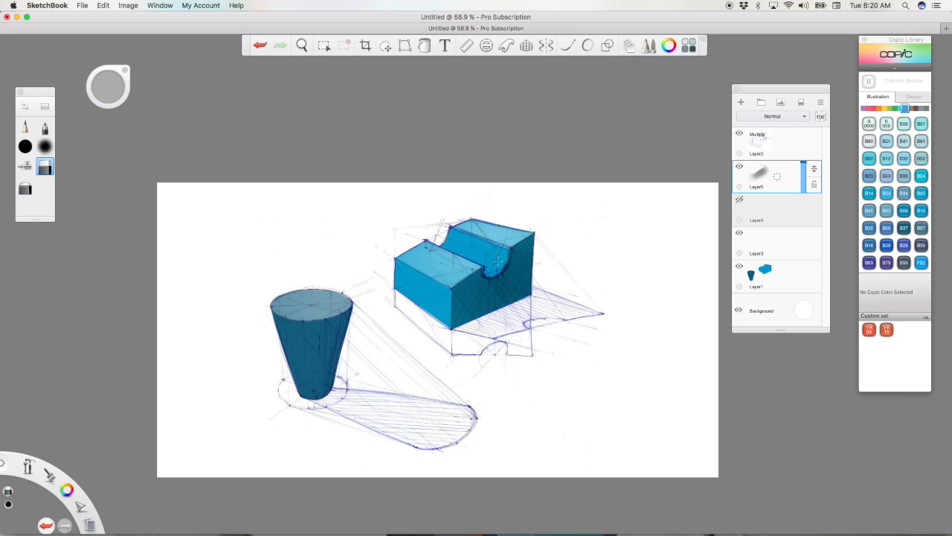
left_click_drag(806, 166, 805, 169)
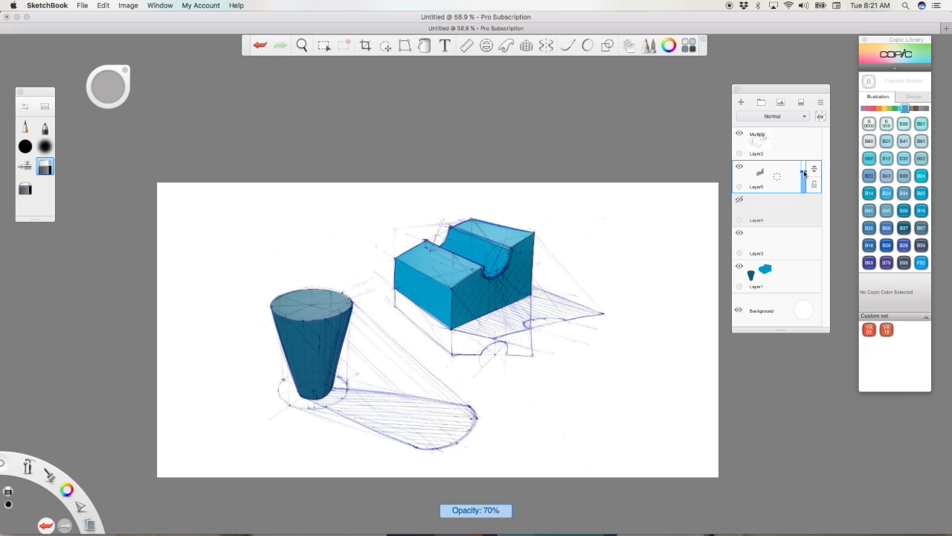
Step: Add another layer and airbrush soft black down both sides of the cup with a smaller brush
left_click(783, 186)
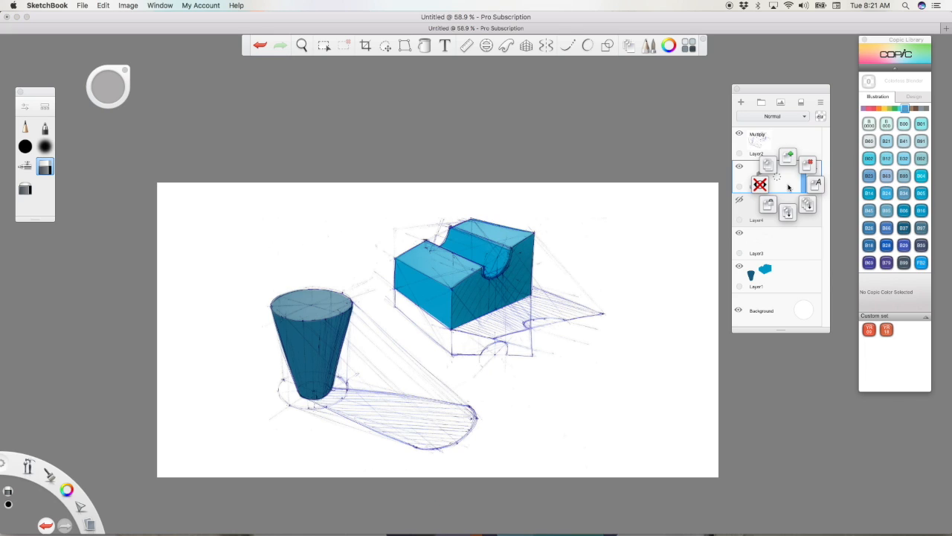
left_click(787, 155)
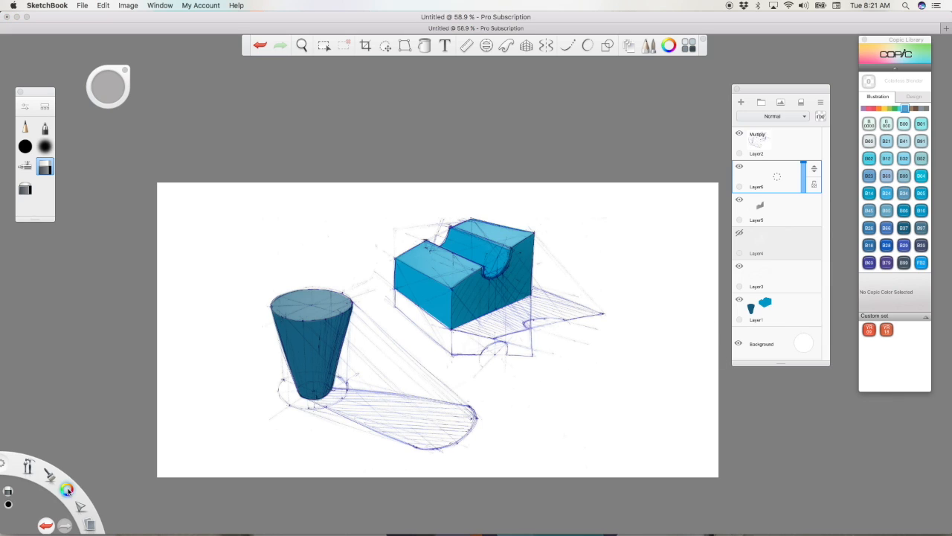
left_click(25, 166)
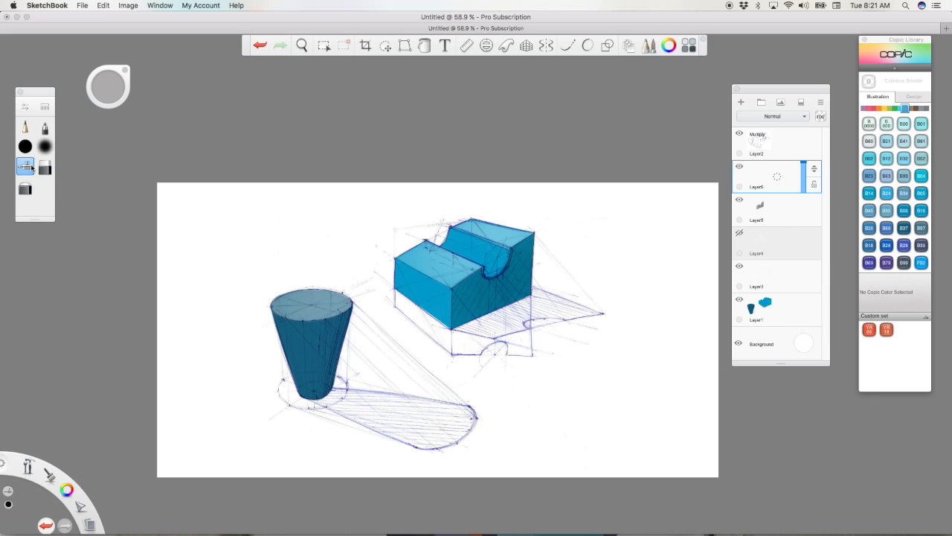
mouse_move(108, 86)
left_mouse_down()
mouse_move(129, 90)
mouse_move(80, 93)
left_mouse_up()
left_click(239, 211)
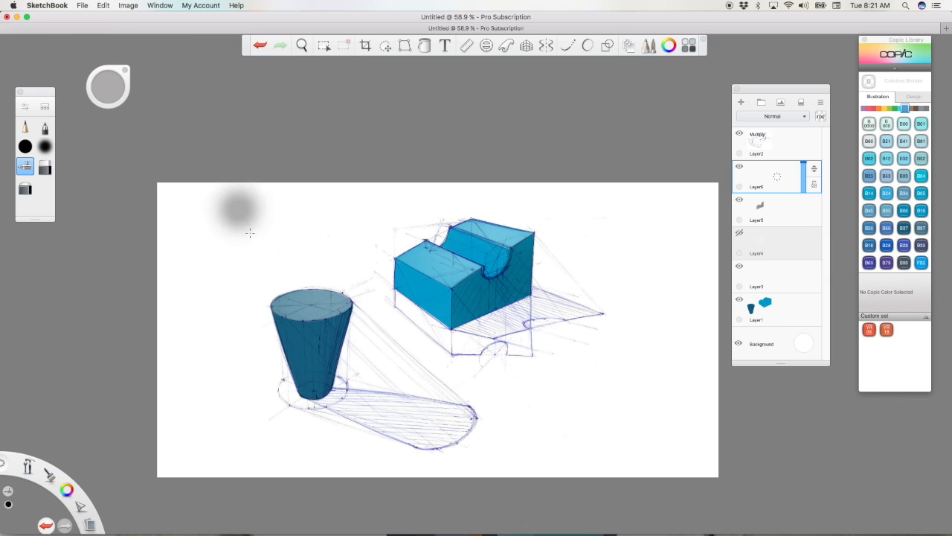
left_click_drag(326, 404, 358, 263)
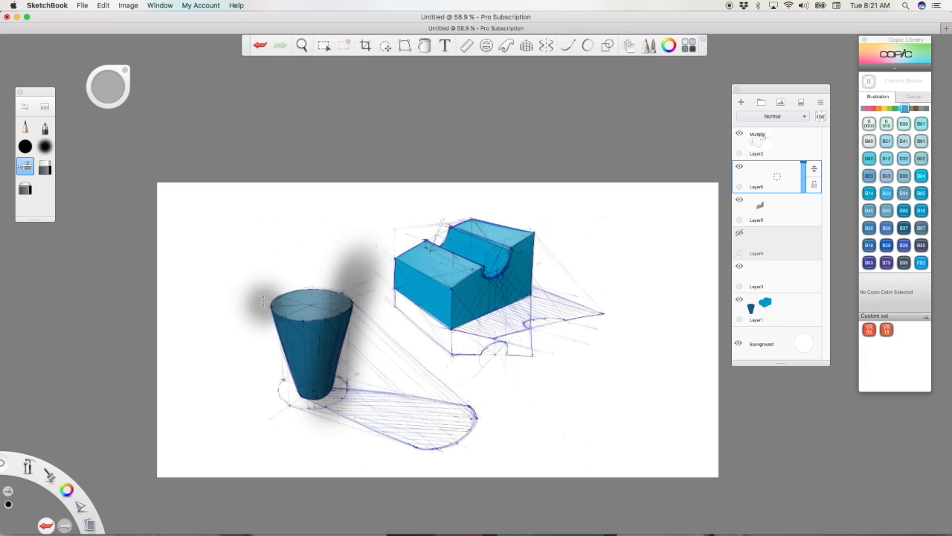
left_click_drag(277, 391, 251, 257)
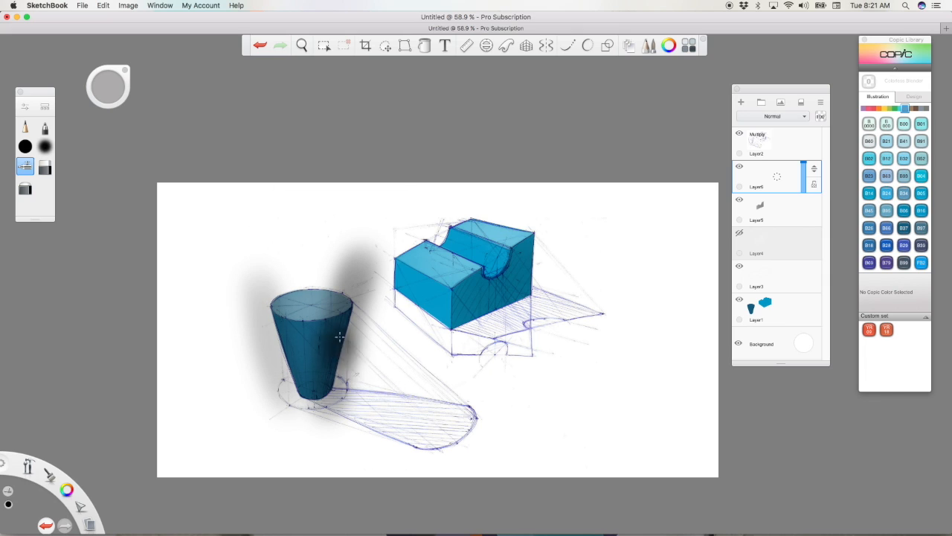
Step: Erase the black outside the cup's outline and from its top ellipse, keeping the shading on the cup's side, and resize the soft eraser
left_click(45, 166)
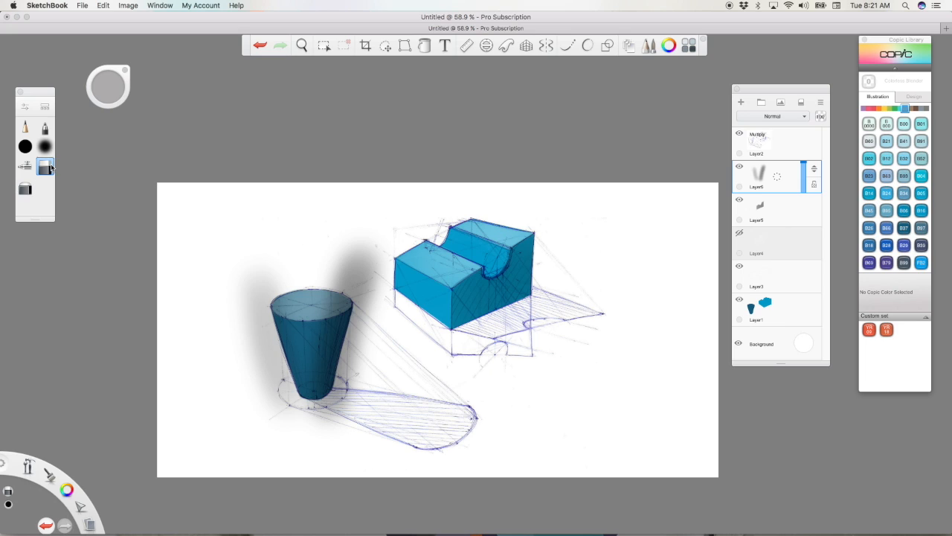
mouse_move(339, 402)
left_mouse_down()
mouse_move(351, 356)
mouse_move(366, 346)
mouse_move(359, 404)
mouse_move(341, 430)
mouse_move(337, 398)
mouse_move(297, 409)
left_mouse_up()
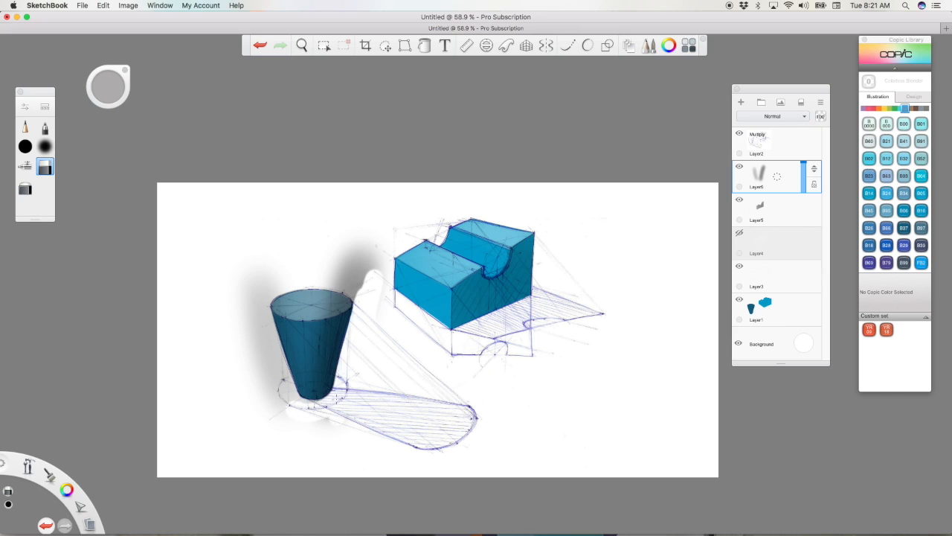
mouse_move(296, 406)
left_mouse_down()
mouse_move(337, 421)
mouse_move(238, 275)
left_mouse_up()
mouse_move(284, 383)
left_mouse_down()
mouse_move(272, 353)
mouse_move(267, 386)
mouse_move(248, 378)
left_mouse_up()
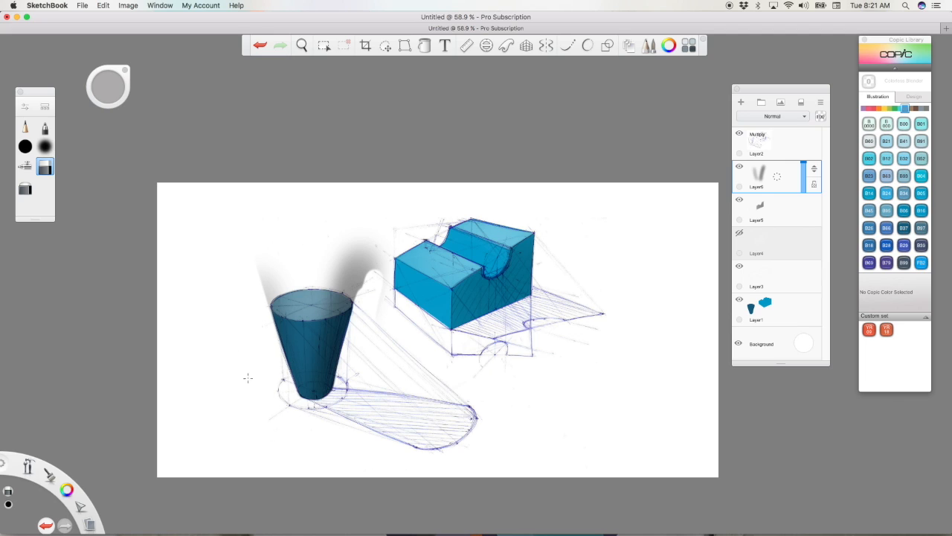
mouse_move(370, 285)
left_mouse_down()
mouse_move(380, 320)
mouse_move(384, 261)
left_mouse_up()
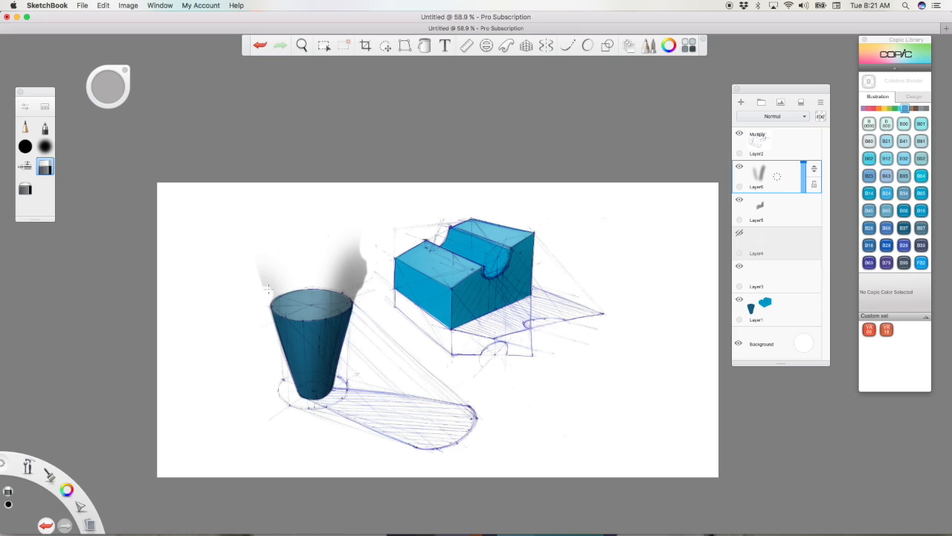
left_click_drag(316, 311, 334, 302)
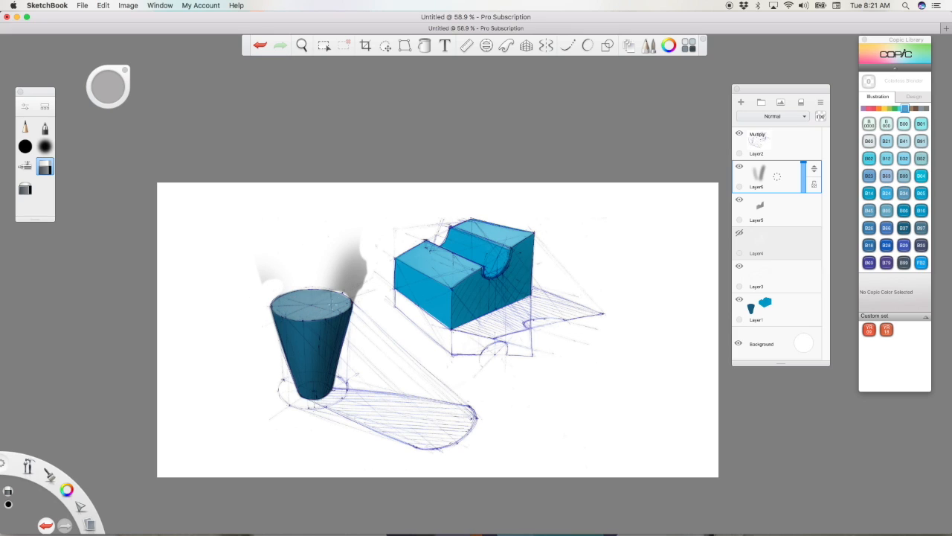
mouse_move(324, 293)
left_mouse_down()
mouse_move(353, 282)
mouse_move(350, 293)
mouse_move(366, 274)
mouse_move(337, 266)
mouse_move(365, 240)
left_mouse_up()
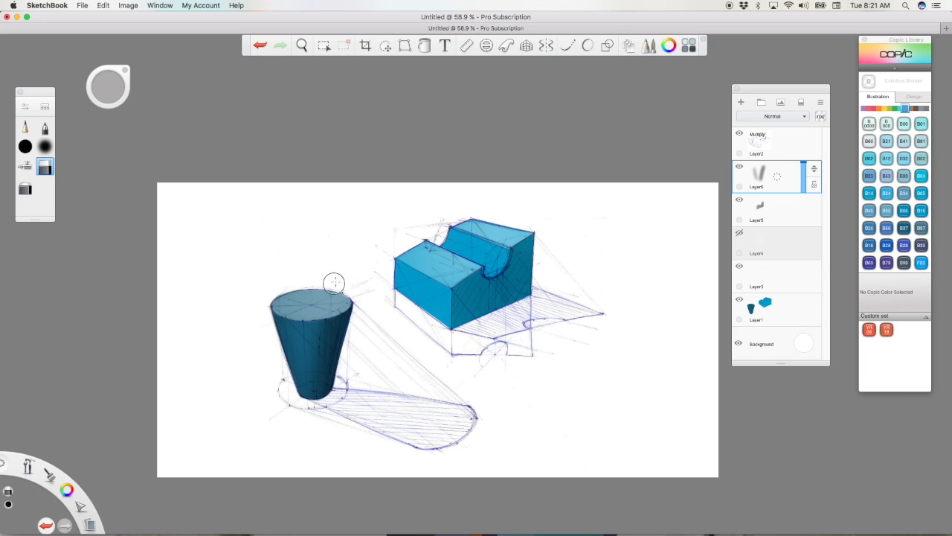
left_click(26, 192)
mouse_move(108, 85)
left_mouse_down()
mouse_move(66, 87)
mouse_move(75, 82)
mouse_move(45, 94)
left_mouse_up()
left_click_drag(119, 89, 73, 91)
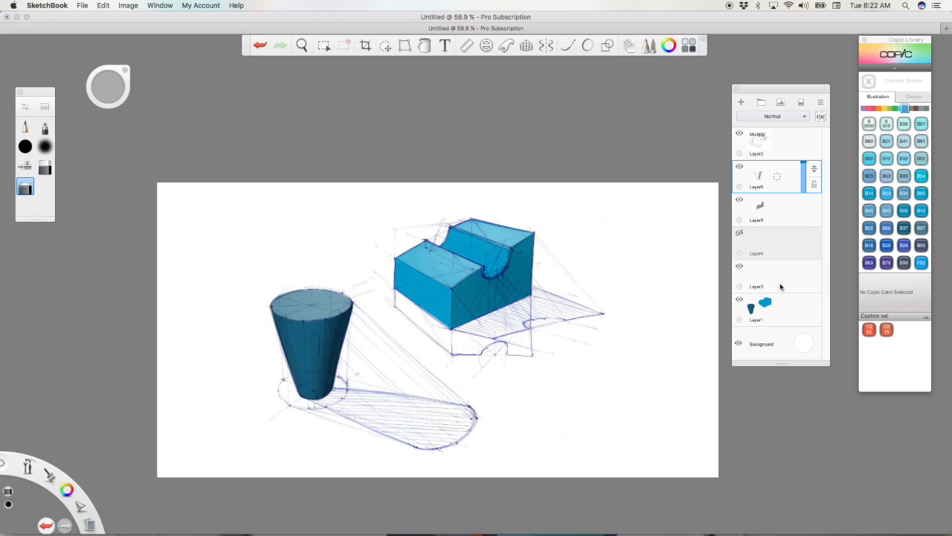
Step: Readjust the opacity of the layer that shades the block's right face
left_click(782, 206)
mouse_move(803, 207)
left_mouse_down()
mouse_move(802, 215)
mouse_move(805, 203)
left_mouse_up()
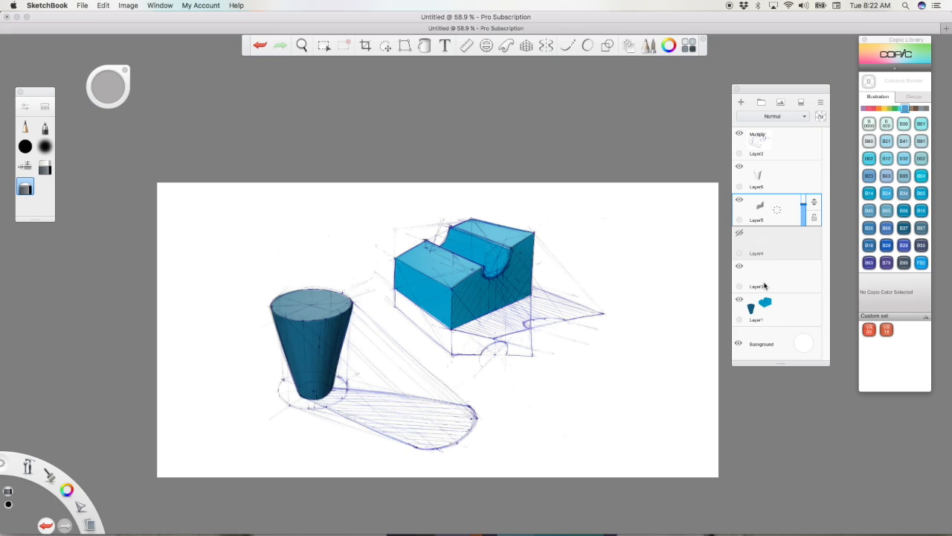
Step: Add a layer above the block's shading and airbrush white along the groove's upper rear edge, undoing the trial stroke and reducing the brush size
left_click_drag(488, 290, 614, 435)
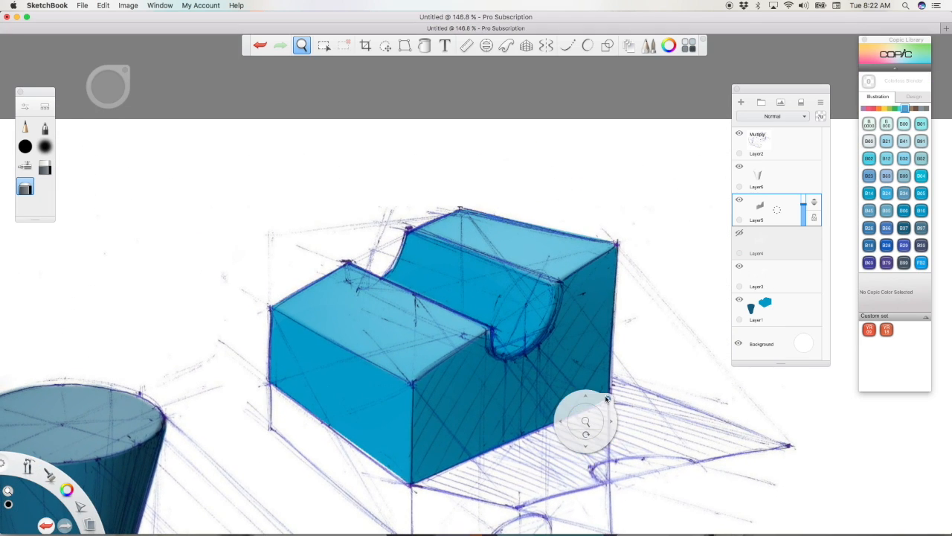
left_click_drag(790, 210, 793, 171)
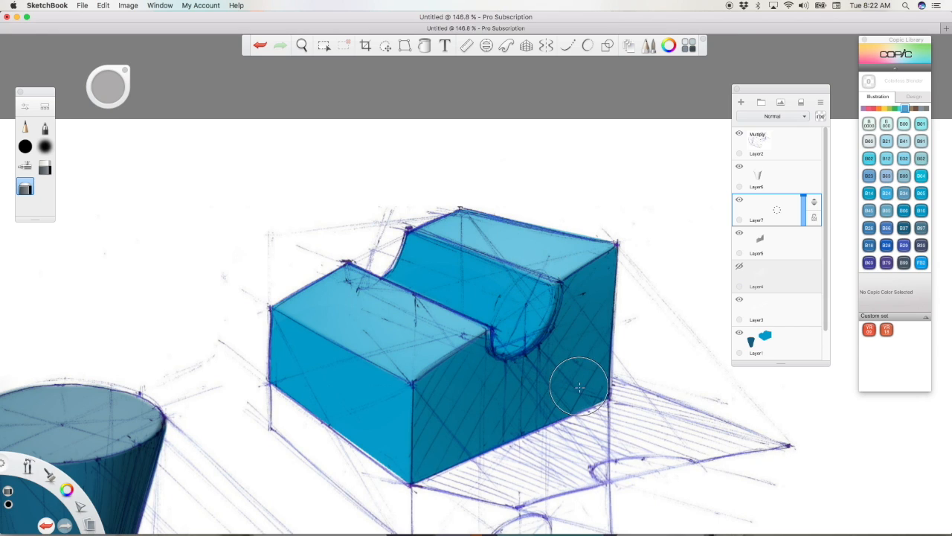
left_click(26, 170)
left_click_drag(48, 318, 48, 396)
mouse_move(67, 491)
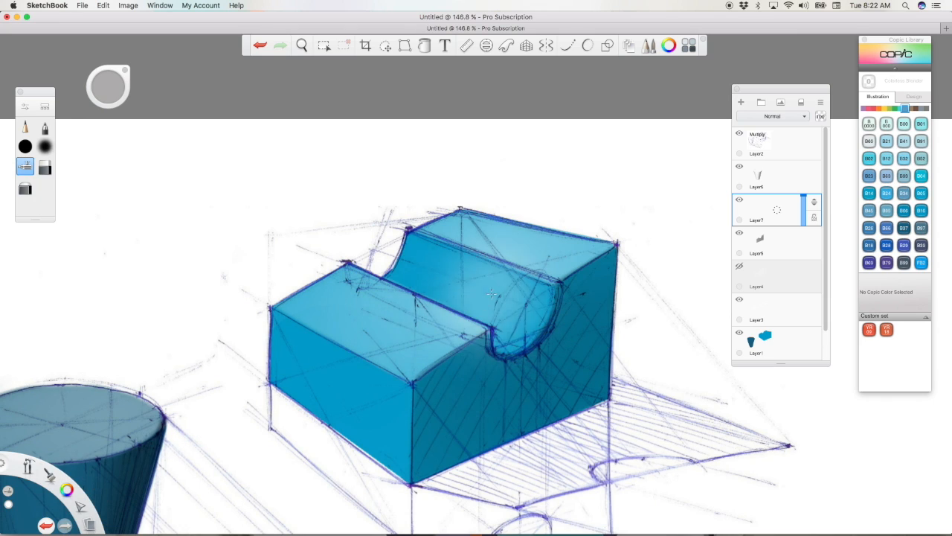
key("super+z")
left_click_drag(112, 90, 60, 105)
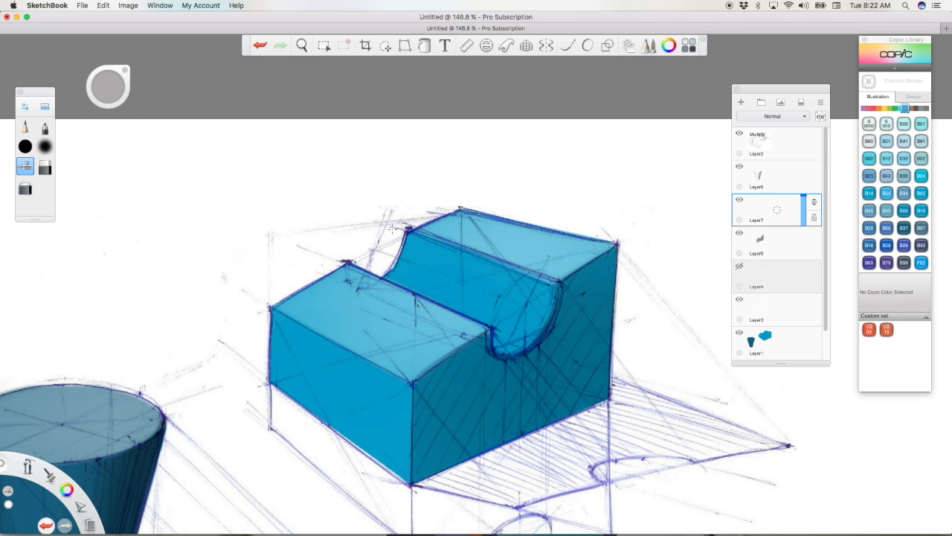
left_click_drag(410, 227, 617, 327)
left_click_drag(406, 243, 610, 341)
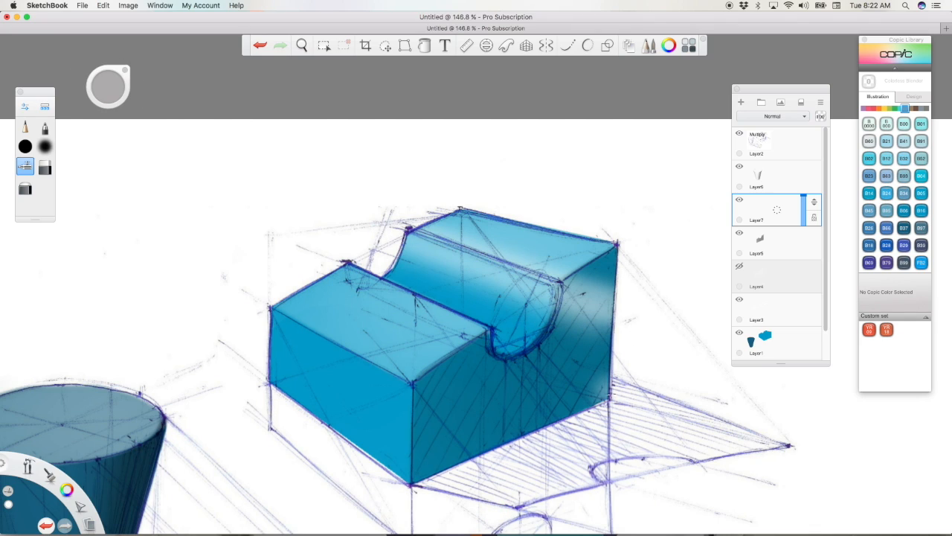
Step: Switch the airbrush colour to black and shade along the groove's lower front edge and down past its front opening
left_click_drag(67, 489, 67, 461)
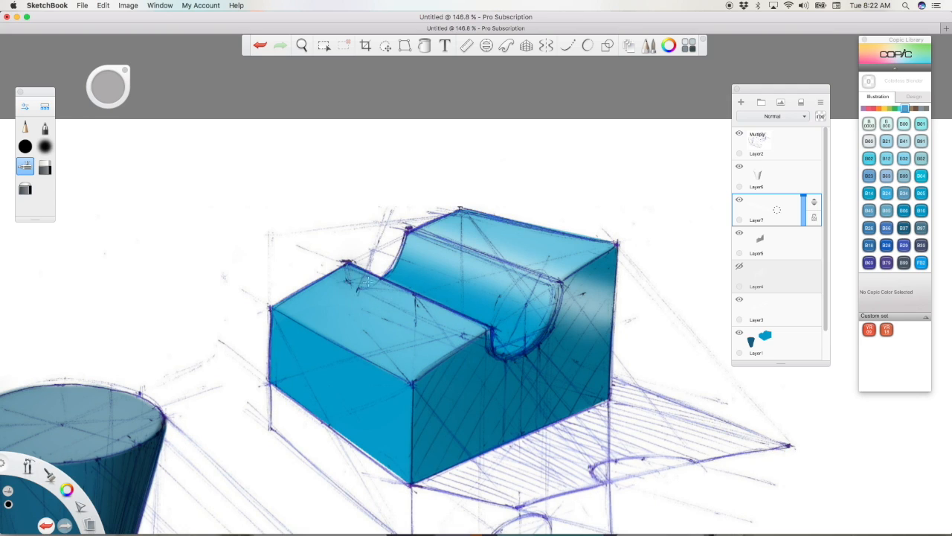
left_click_drag(350, 262, 553, 366)
left_click_drag(478, 344, 571, 390)
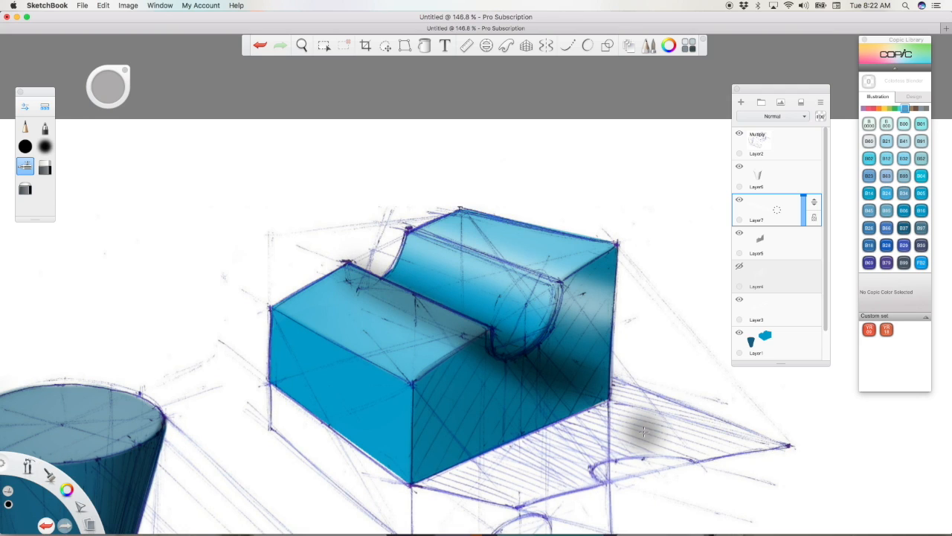
Step: Erase the black overspill from the block's top faces and right face with a resized soft eraser, leaving the shading inside the groove
left_click(44, 167)
left_click_drag(497, 361, 460, 346)
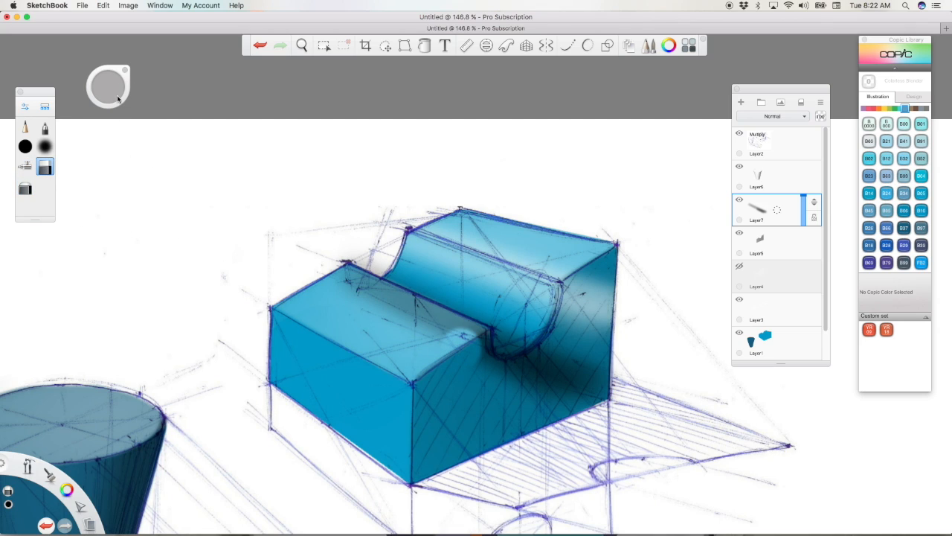
left_click_drag(76, 99, 108, 93)
mouse_move(372, 290)
left_mouse_down()
mouse_move(354, 281)
mouse_move(389, 300)
left_mouse_up()
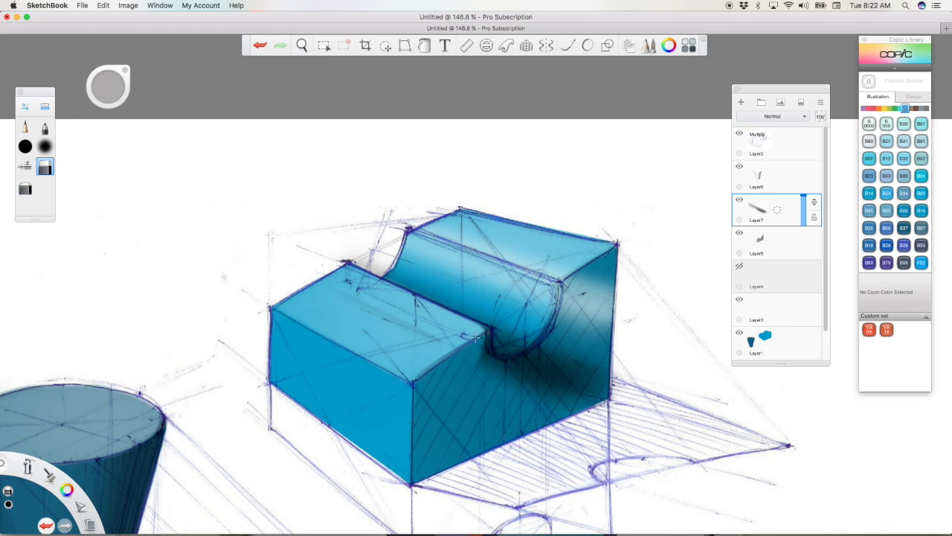
mouse_move(478, 348)
left_mouse_down()
mouse_move(509, 370)
mouse_move(544, 361)
mouse_move(570, 320)
mouse_move(577, 285)
left_mouse_up()
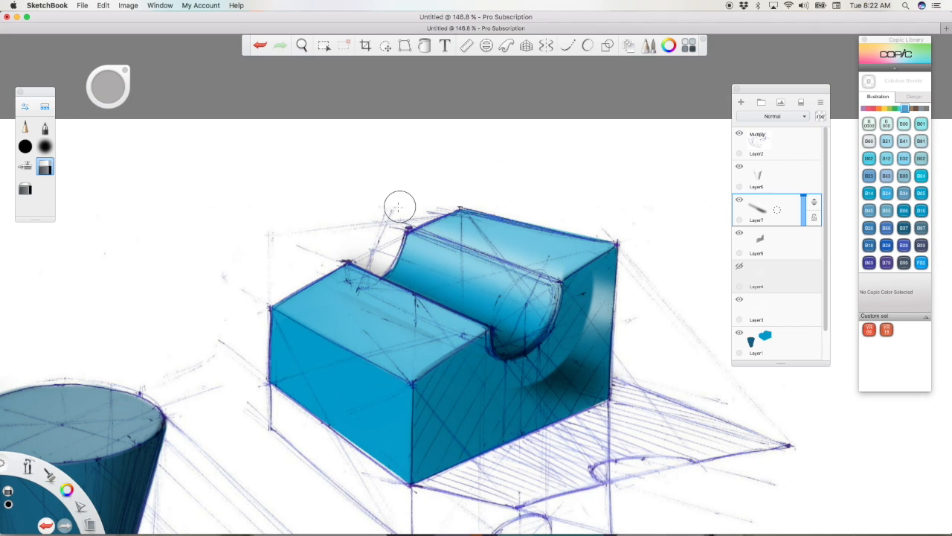
left_click_drag(402, 208, 616, 279)
mouse_move(454, 223)
left_mouse_down()
mouse_move(625, 292)
mouse_move(606, 287)
mouse_move(516, 411)
mouse_move(596, 376)
mouse_move(587, 403)
left_mouse_up()
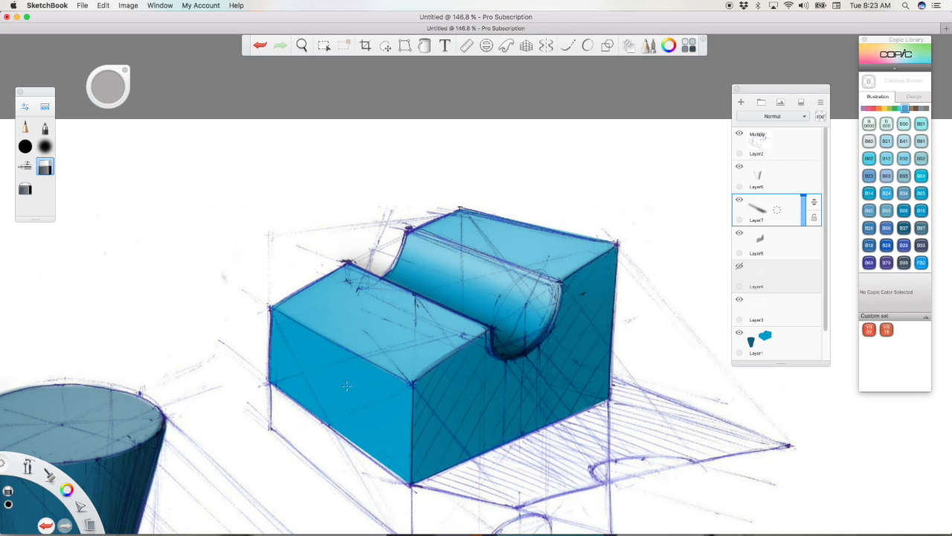
Step: Add a new layer and move it beneath the layer that shades the block's right face
left_click_drag(28, 467, 33, 384)
mouse_move(506, 331)
left_mouse_down()
mouse_move(421, 341)
mouse_move(502, 294)
mouse_move(526, 314)
left_mouse_up()
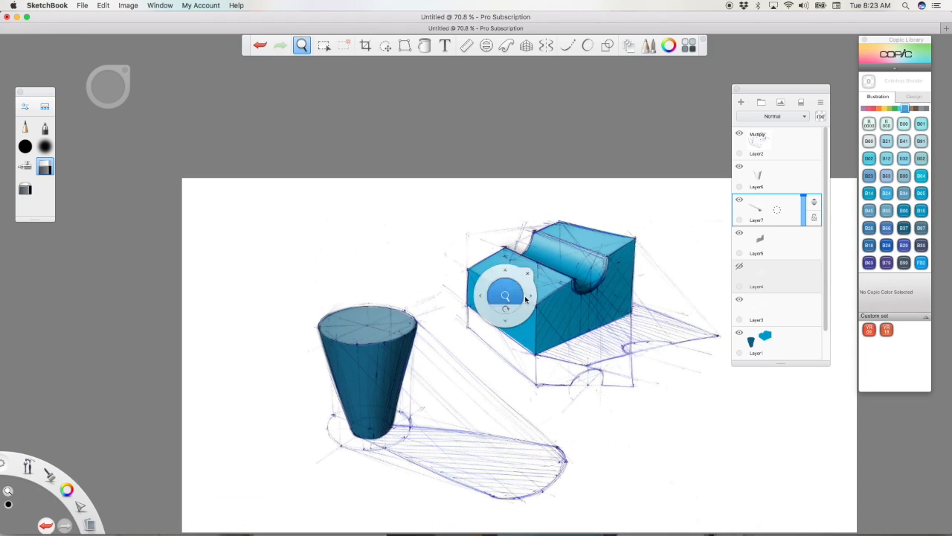
left_click(533, 271)
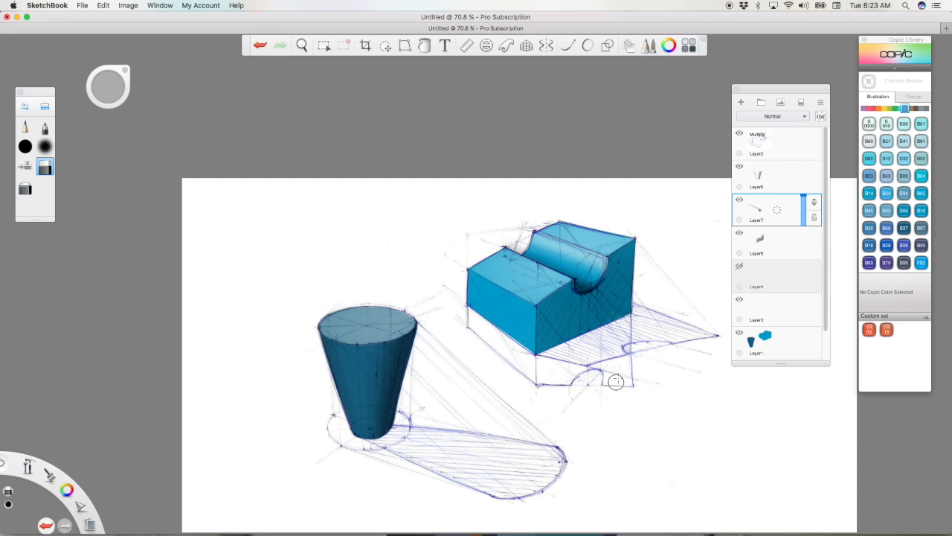
left_click_drag(788, 215, 797, 173)
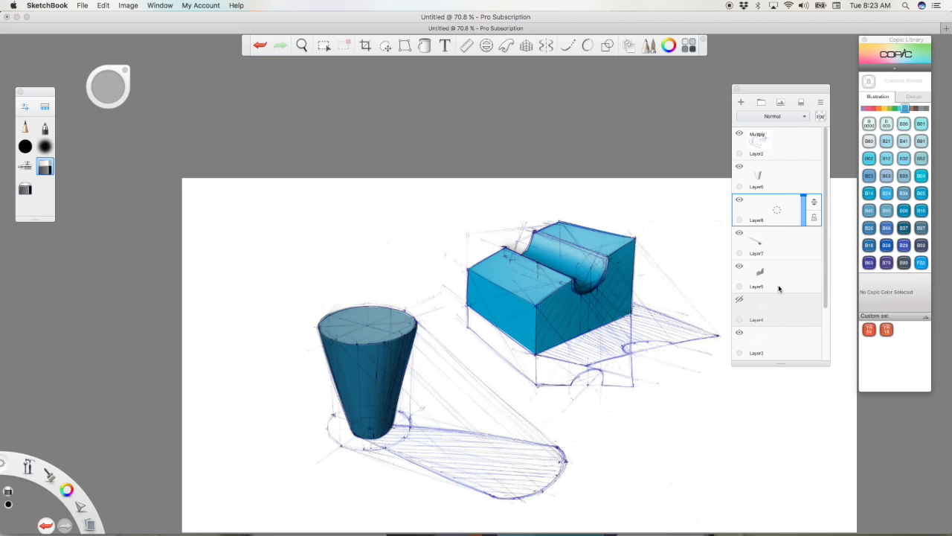
left_click_drag(815, 206, 818, 306)
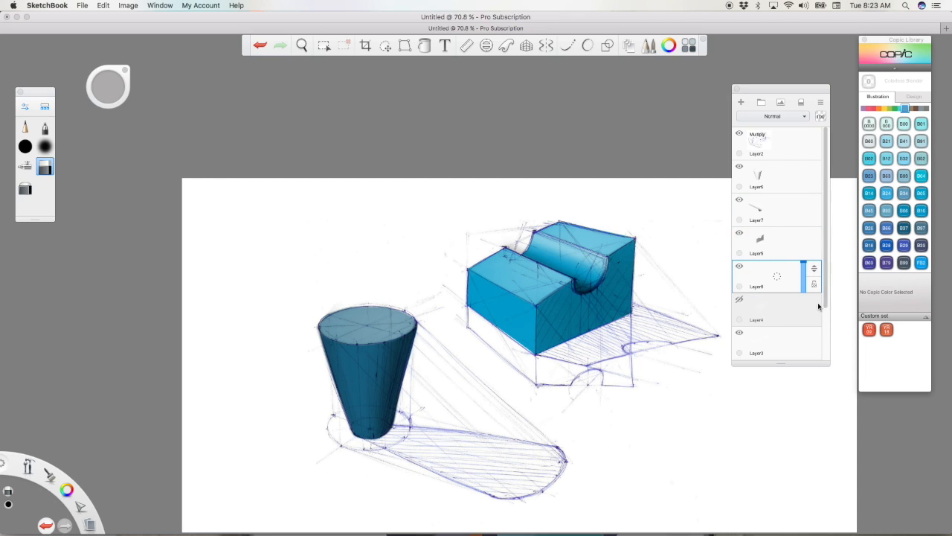
Step: Paint solid black cast shadows for the block and the cup at 59% layer opacity, and raise the opacity to 72%
left_click(28, 148)
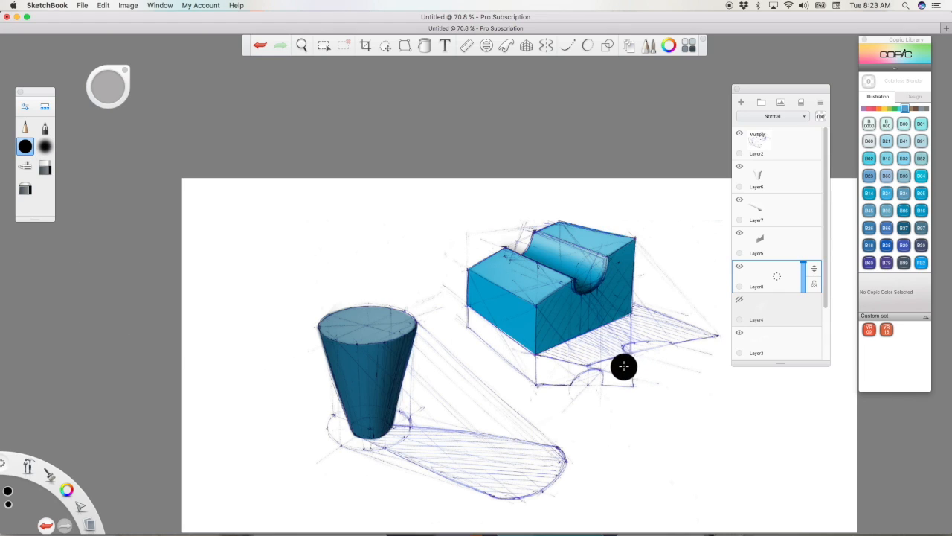
left_click_drag(803, 263, 805, 265)
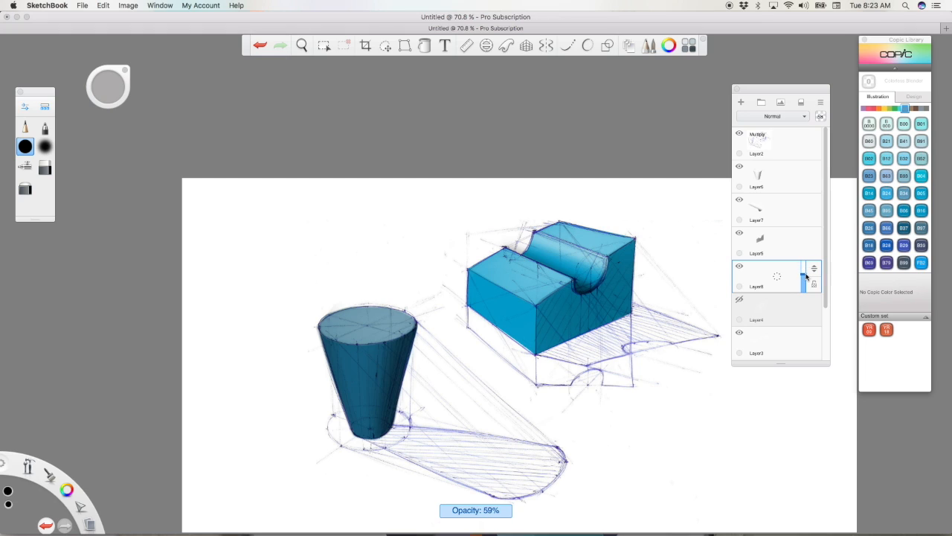
mouse_move(539, 353)
left_mouse_down()
mouse_move(645, 309)
mouse_move(603, 341)
mouse_move(701, 323)
mouse_move(592, 352)
left_mouse_up()
mouse_move(391, 436)
left_mouse_down()
mouse_move(555, 462)
mouse_move(541, 481)
mouse_move(411, 451)
mouse_move(528, 474)
left_mouse_up()
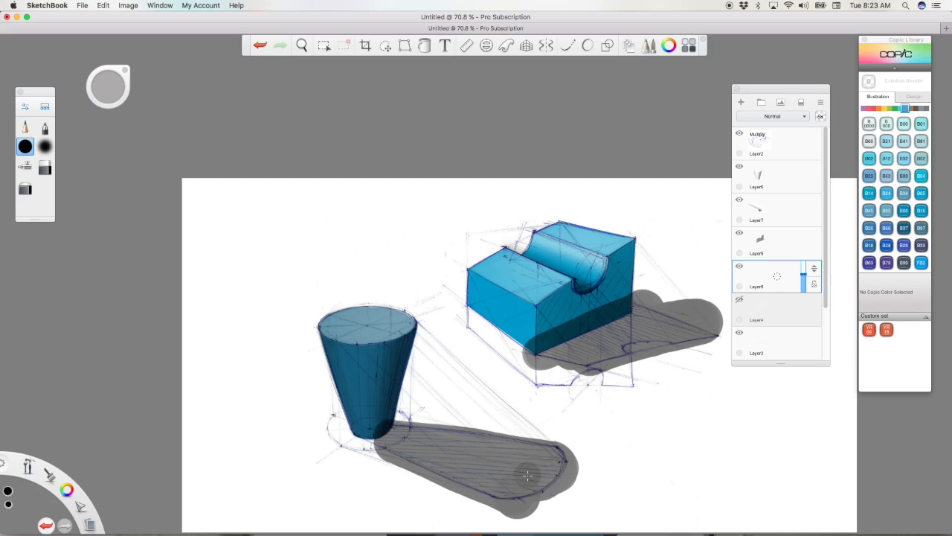
left_click_drag(804, 277, 804, 272)
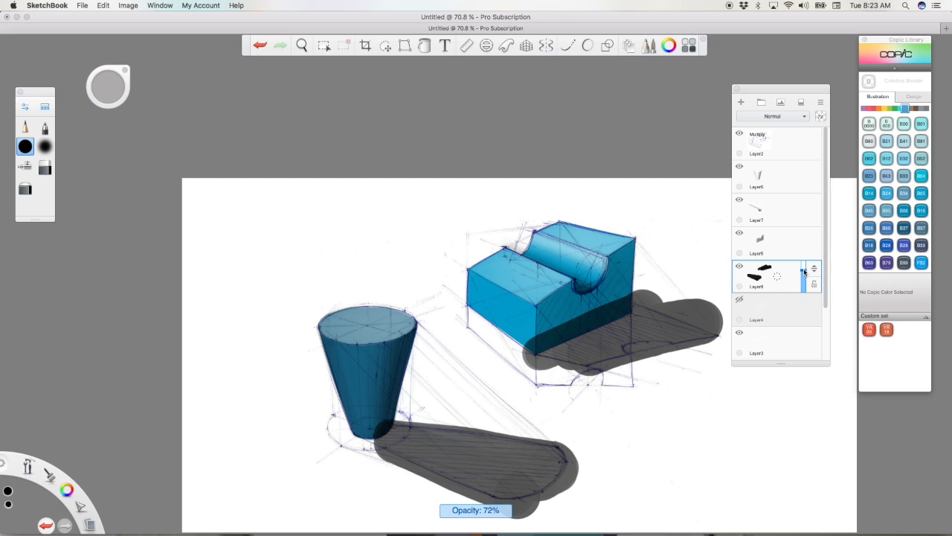
Step: Erase the shadow overlapping the block's right face and trim its lower edge to the construction outline
left_click(45, 167)
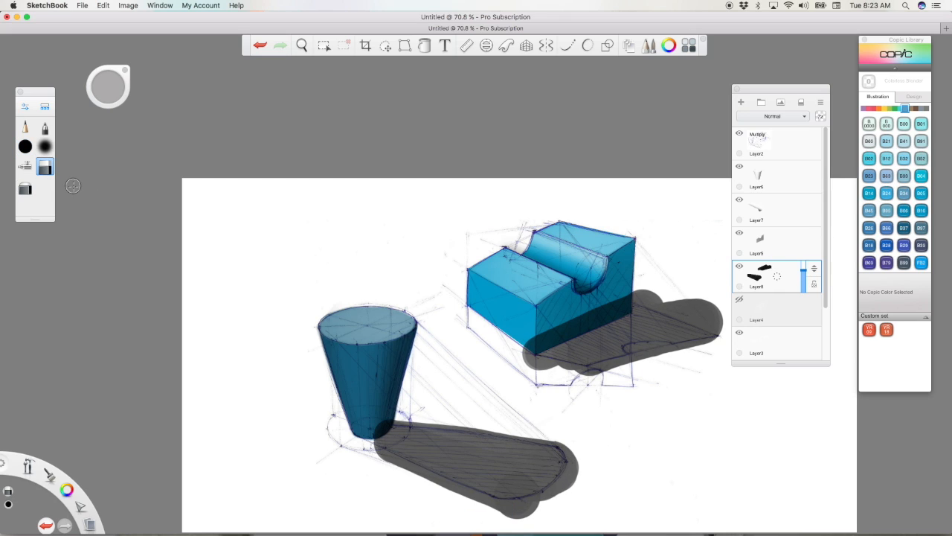
left_click_drag(530, 343, 622, 301)
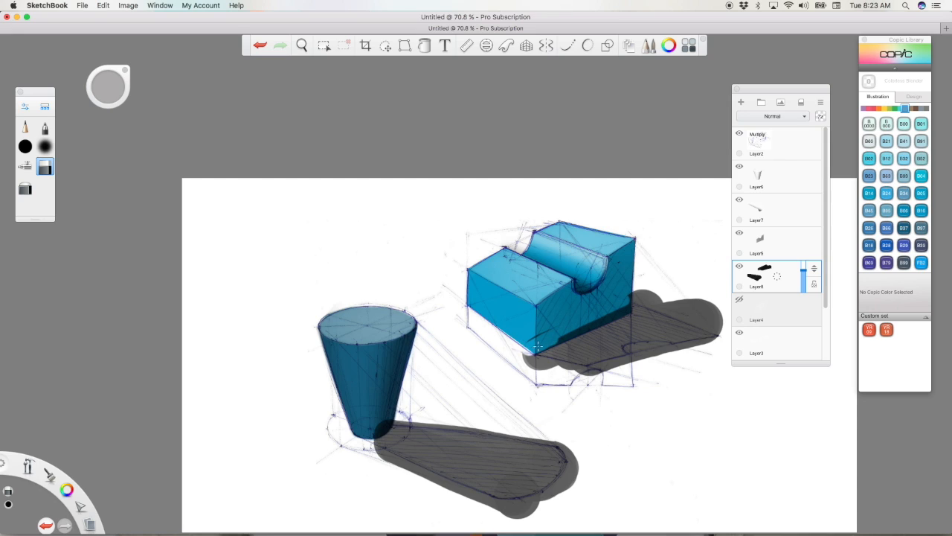
left_click_drag(536, 347, 555, 334)
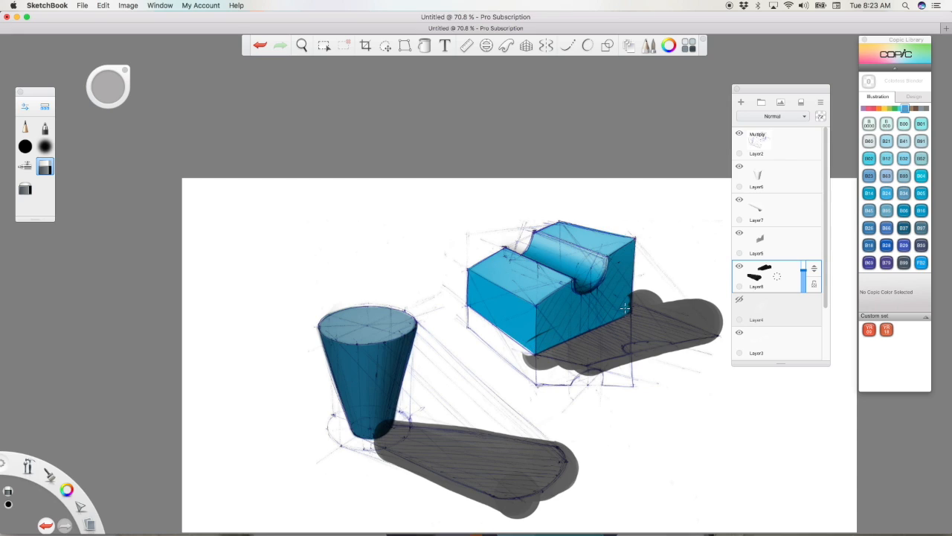
mouse_move(561, 376)
left_mouse_down()
mouse_move(508, 359)
mouse_move(592, 378)
mouse_move(555, 366)
mouse_move(618, 366)
mouse_move(561, 382)
mouse_move(586, 377)
left_mouse_up()
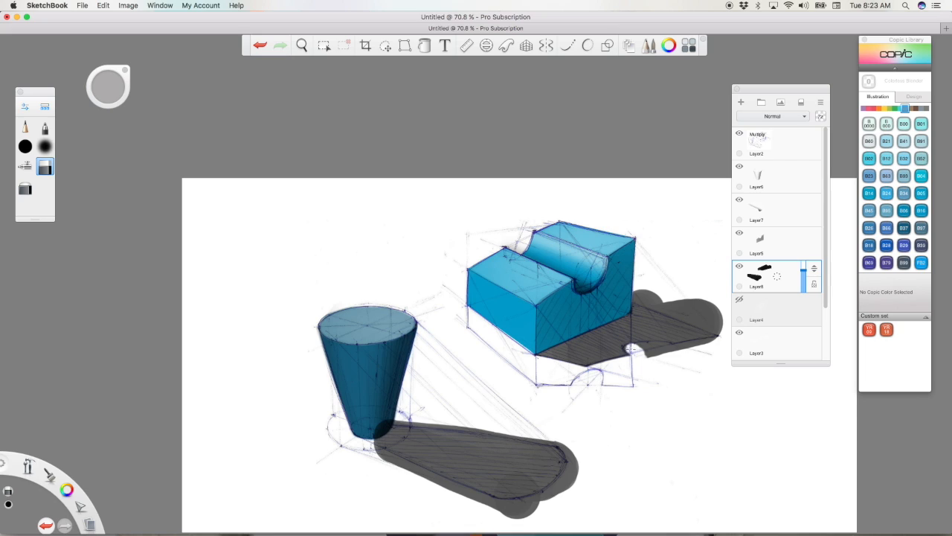
Step: Trim the block's shadow around the curved notch and along its rear edge to the pointed tip, undoing a stray erase
mouse_move(644, 346)
left_mouse_down()
mouse_move(675, 350)
mouse_move(680, 397)
mouse_move(562, 400)
left_mouse_up()
key("super+z")
key("space")
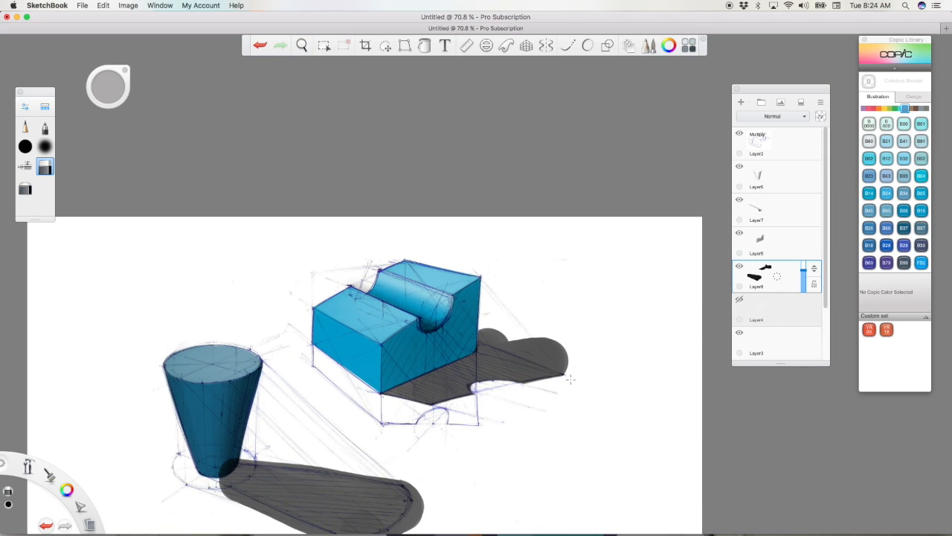
left_click_drag(544, 336, 561, 358)
mouse_move(486, 338)
left_mouse_down()
mouse_move(568, 365)
mouse_move(566, 372)
left_mouse_up()
left_click_drag(527, 339, 560, 342)
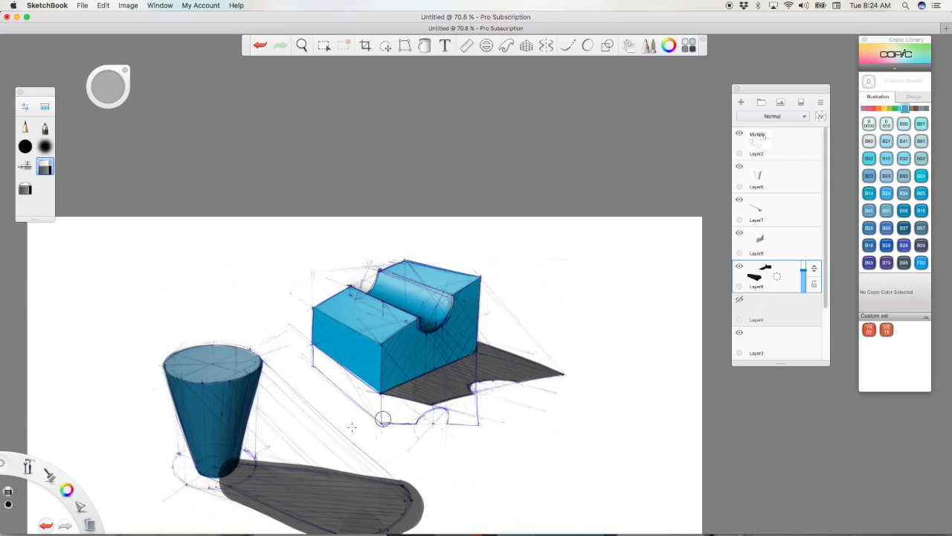
Step: Erase the overspill along both long edges and the rounded end of the cup's cast shadow
mouse_move(471, 436)
left_mouse_down()
mouse_move(499, 421)
mouse_move(529, 338)
left_mouse_up()
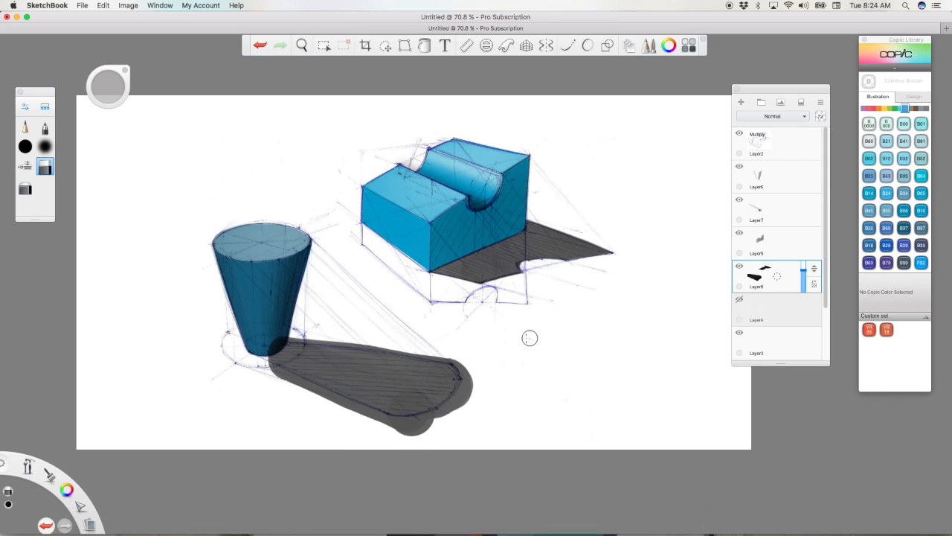
left_click_drag(295, 332, 455, 358)
left_click_drag(272, 325, 494, 363)
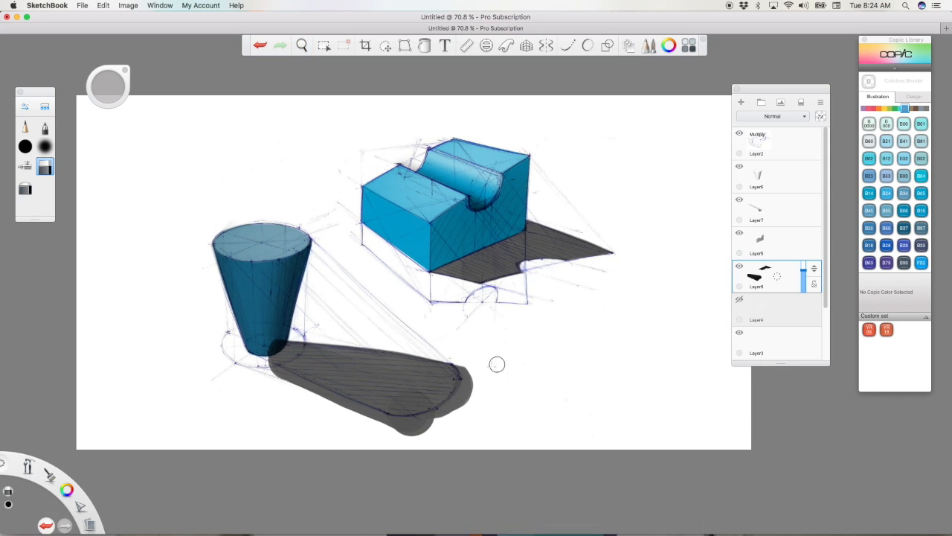
left_click_drag(263, 372, 431, 450)
left_click_drag(270, 366, 410, 432)
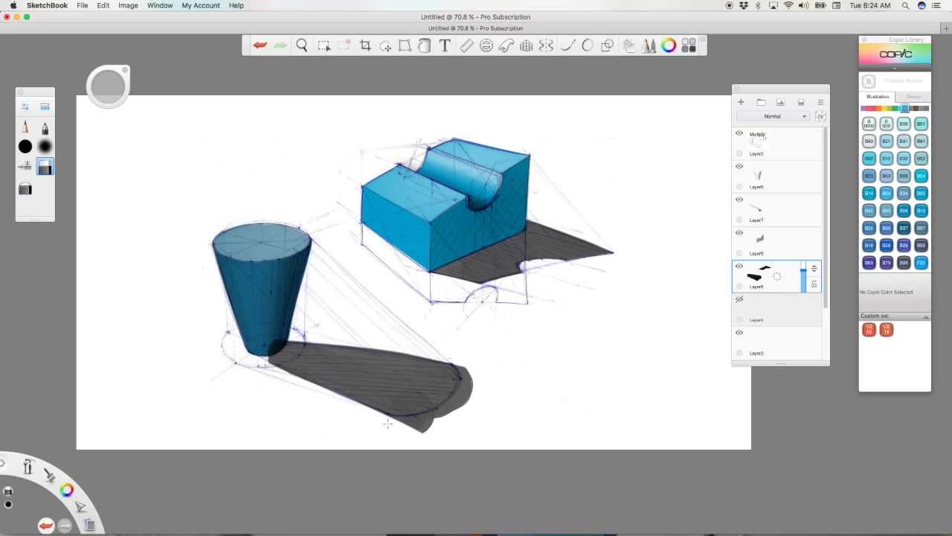
mouse_move(395, 424)
left_mouse_down()
mouse_move(435, 417)
mouse_move(419, 433)
mouse_move(475, 395)
mouse_move(429, 417)
mouse_move(459, 396)
left_mouse_up()
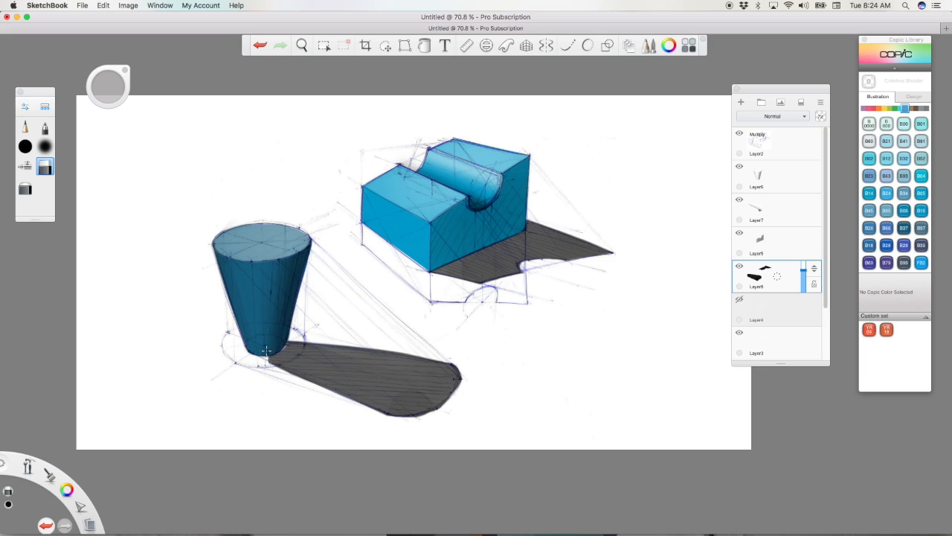
Step: Repaint the cup's shadow in solid black around the cup's base and along the shadow's full length, undoing the first stroke
left_click(26, 147)
mouse_move(274, 355)
left_mouse_down()
mouse_move(255, 346)
mouse_move(287, 340)
left_mouse_up()
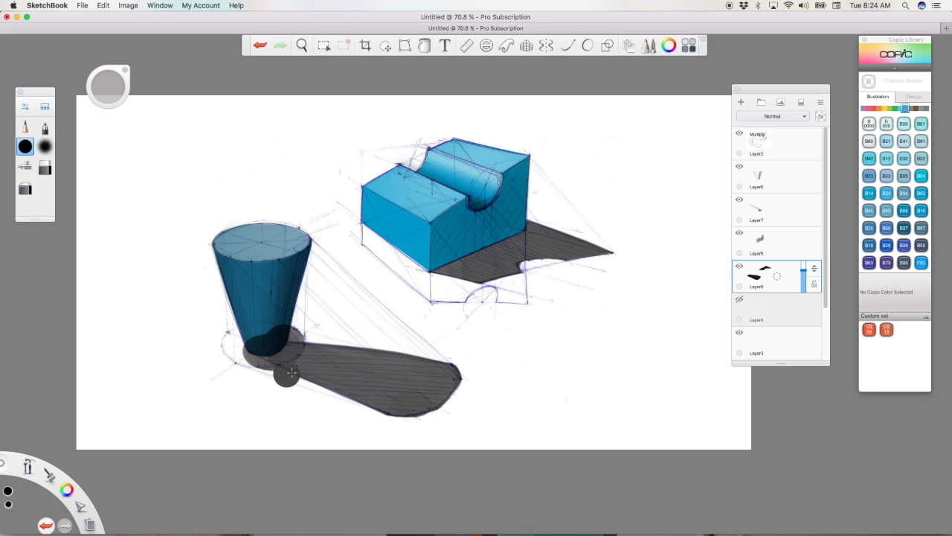
key("ctrl+z")
mouse_move(261, 351)
left_mouse_down()
mouse_move(255, 347)
mouse_move(316, 342)
left_mouse_up()
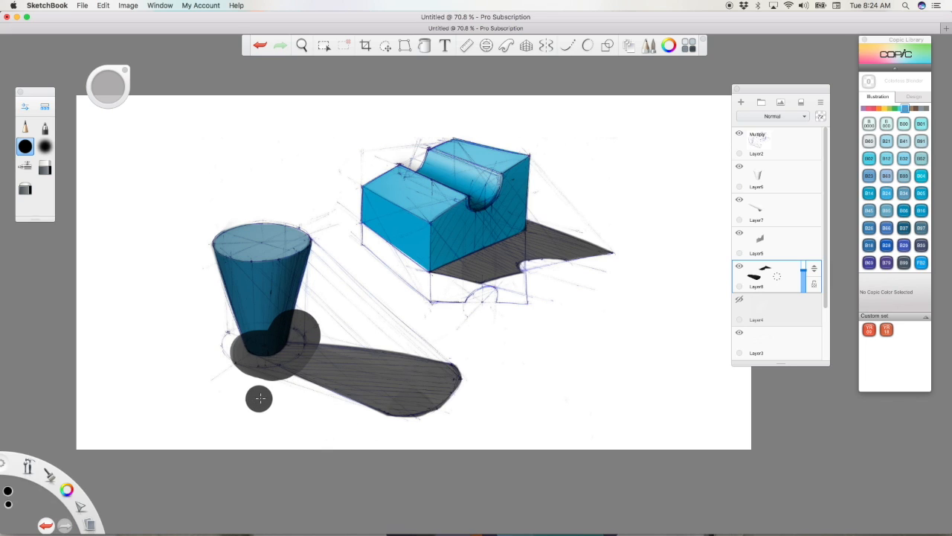
mouse_move(312, 363)
left_mouse_down()
mouse_move(450, 393)
mouse_move(327, 387)
mouse_move(409, 375)
mouse_move(431, 351)
left_mouse_up()
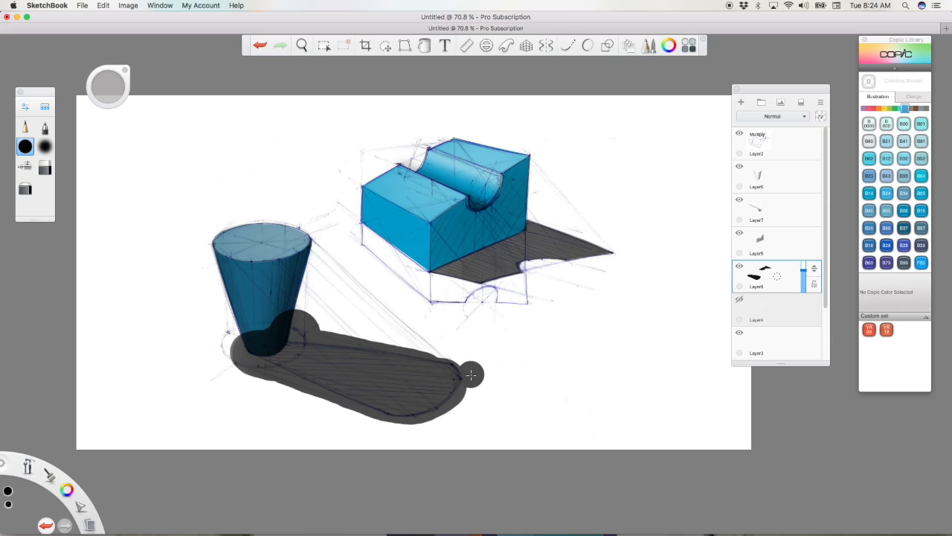
Step: Erase the repainted shadow from the cup and beyond its outline so it runs cleanly from the cup's base to the rounded end
left_click(44, 167)
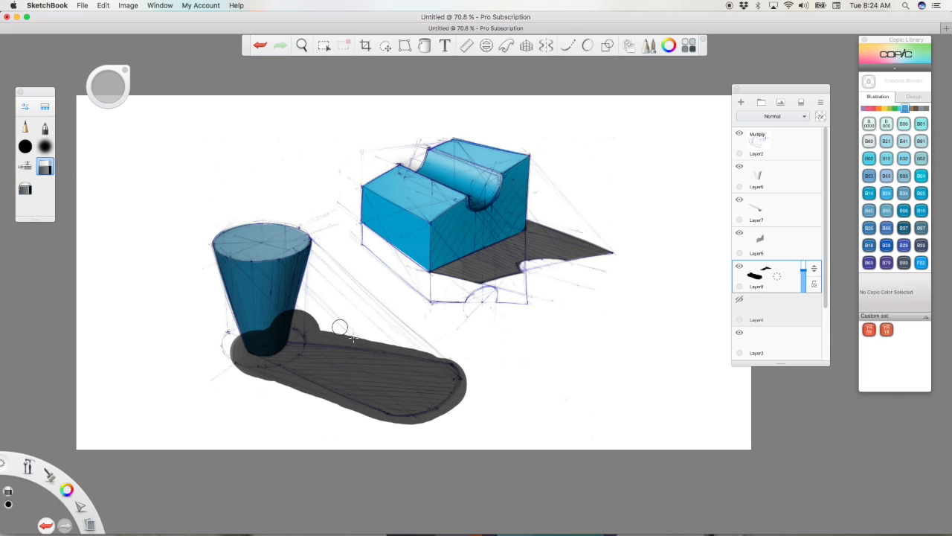
left_click_drag(276, 330, 350, 334)
left_click_drag(284, 337, 430, 351)
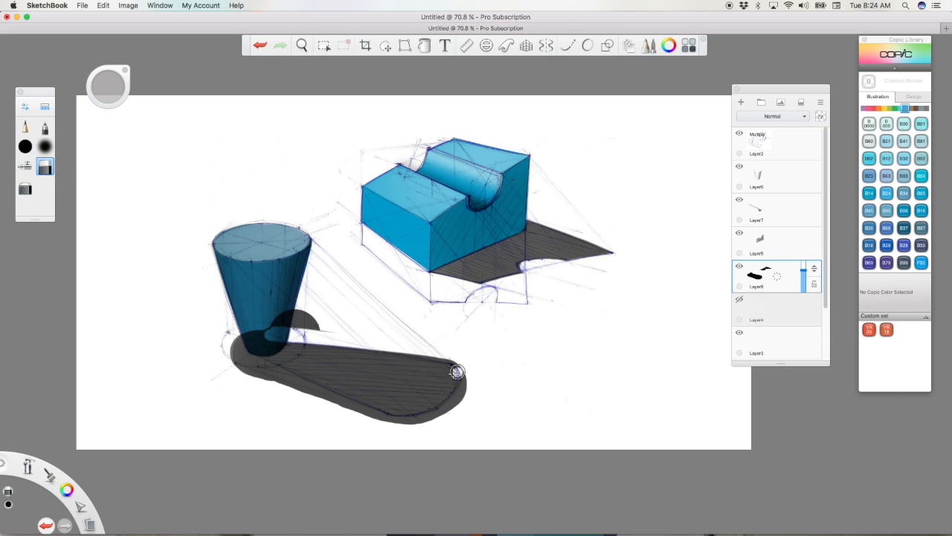
left_click_drag(267, 331, 327, 328)
mouse_move(327, 329)
left_mouse_down()
mouse_move(279, 321)
mouse_move(314, 314)
left_mouse_up()
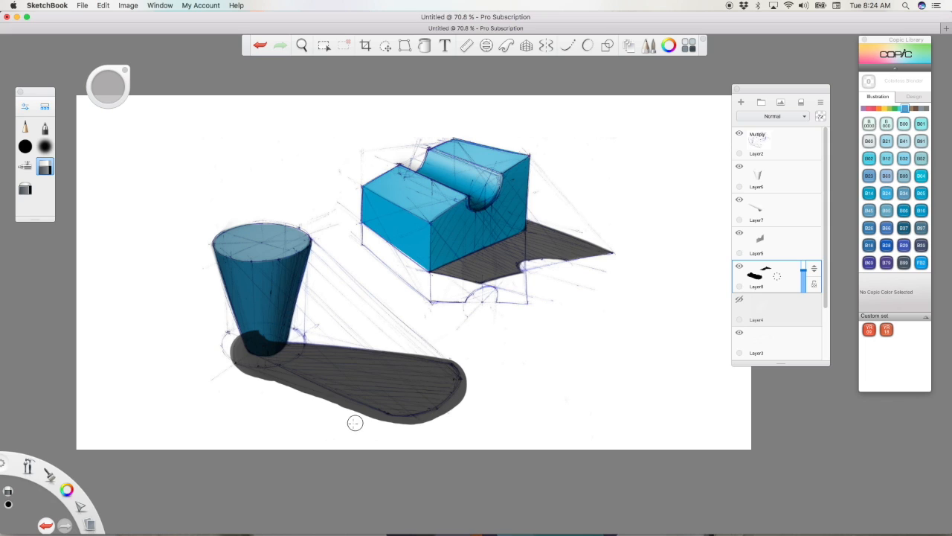
left_click_drag(231, 356, 406, 444)
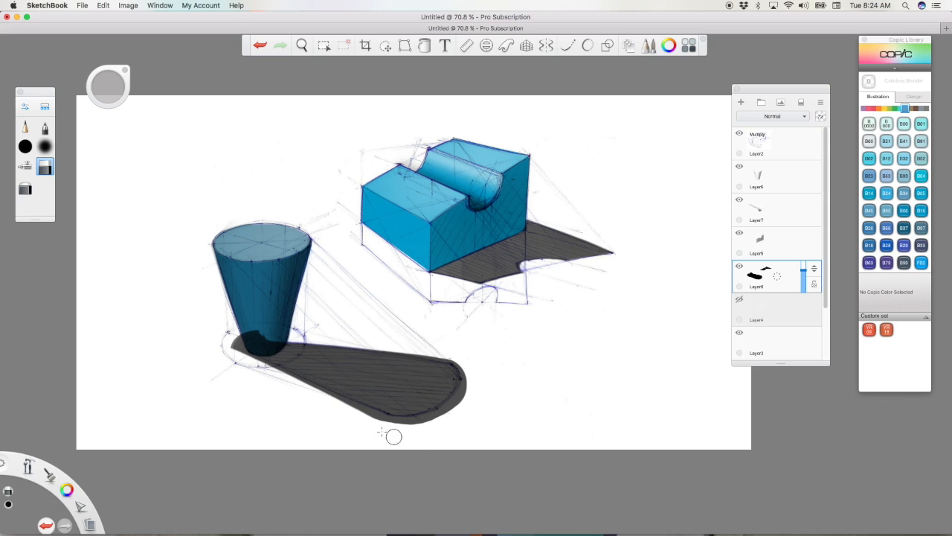
left_click_drag(324, 397, 410, 440)
left_click_drag(227, 351, 439, 446)
mouse_move(220, 354)
left_mouse_down()
mouse_move(450, 447)
mouse_move(455, 400)
mouse_move(433, 419)
left_mouse_up()
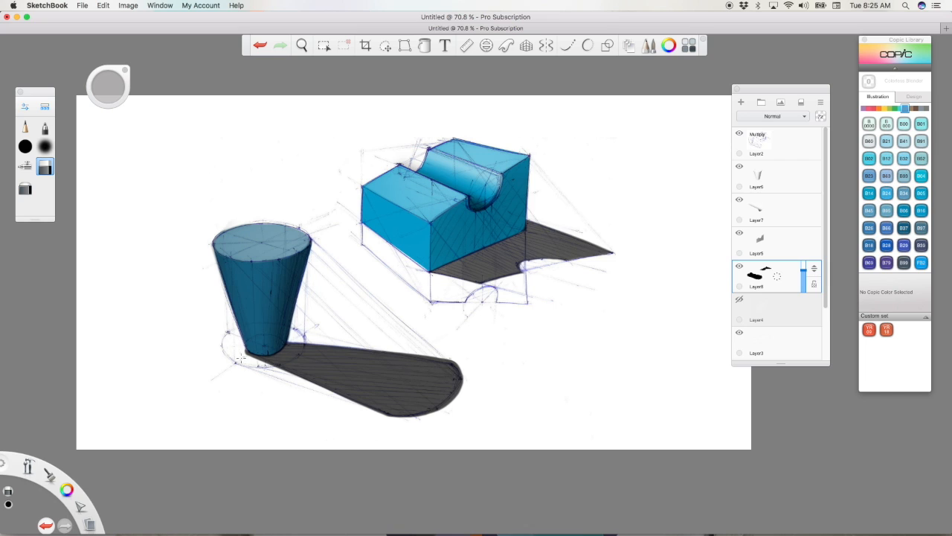
Step: Add a new layer above the Multiply line work and set up the solid brush with white as its colour
left_click_drag(28, 468, 29, 426)
left_click_drag(482, 326, 412, 398)
left_click_drag(422, 414, 517, 373)
left_click_drag(539, 380, 547, 366)
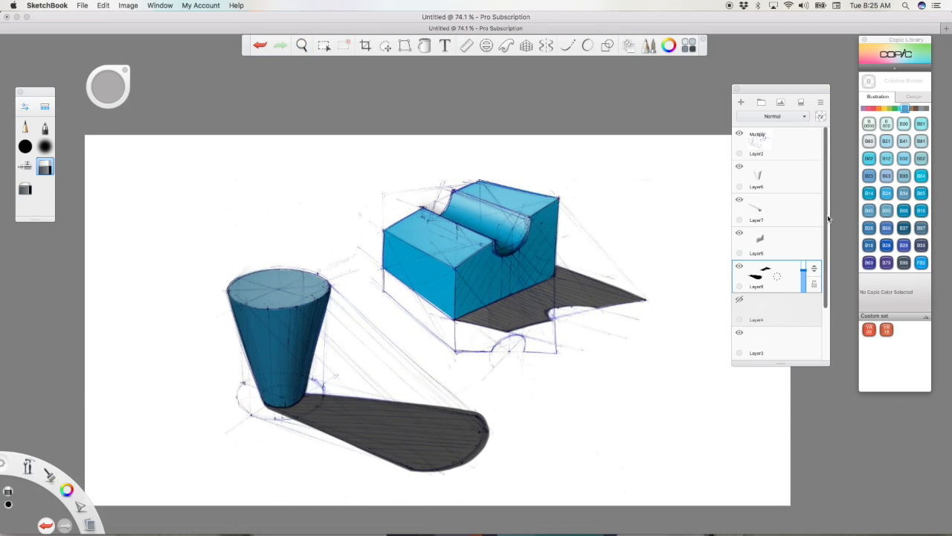
left_click_drag(791, 145, 846, 142)
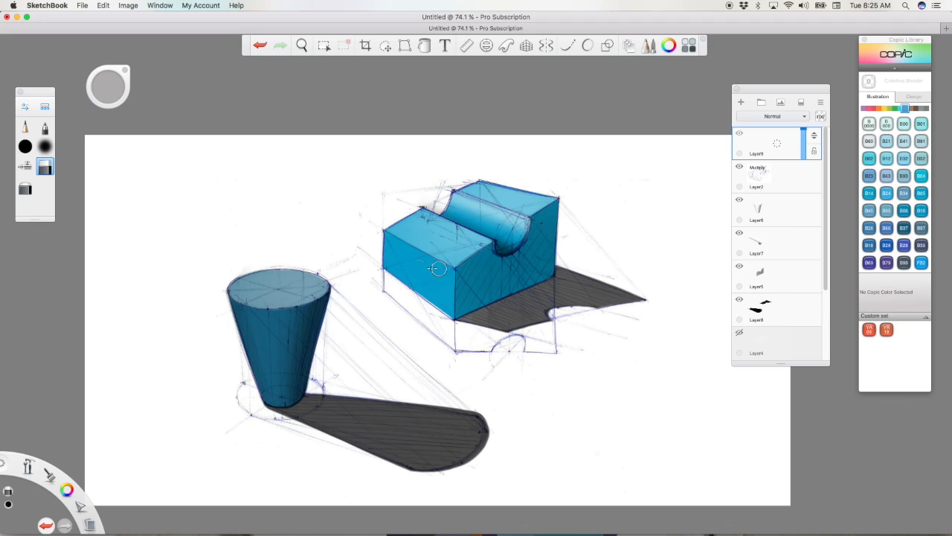
left_click_drag(67, 489, 89, 510)
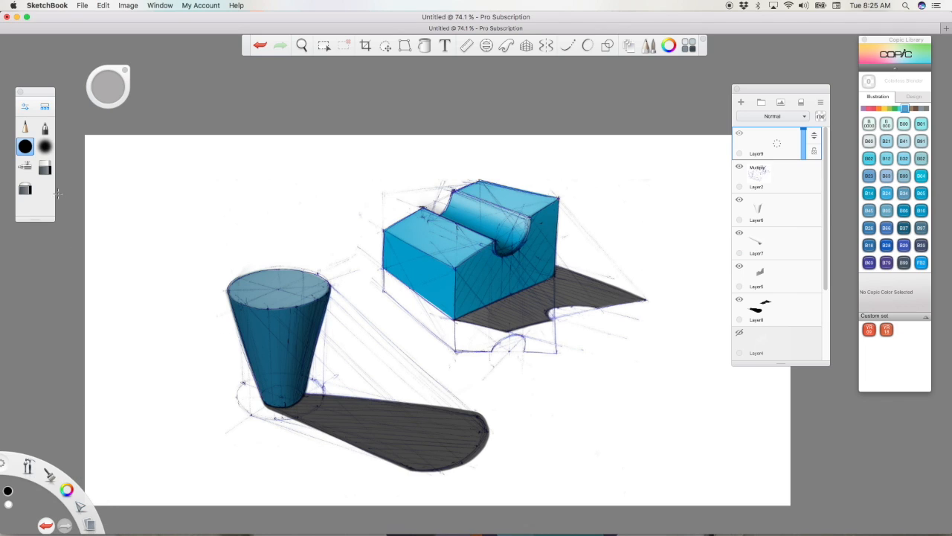
Step: Switch to the pen for white highlights, undo the last stroke, and centre an ellipse guide over the cup's top
left_click(44, 129)
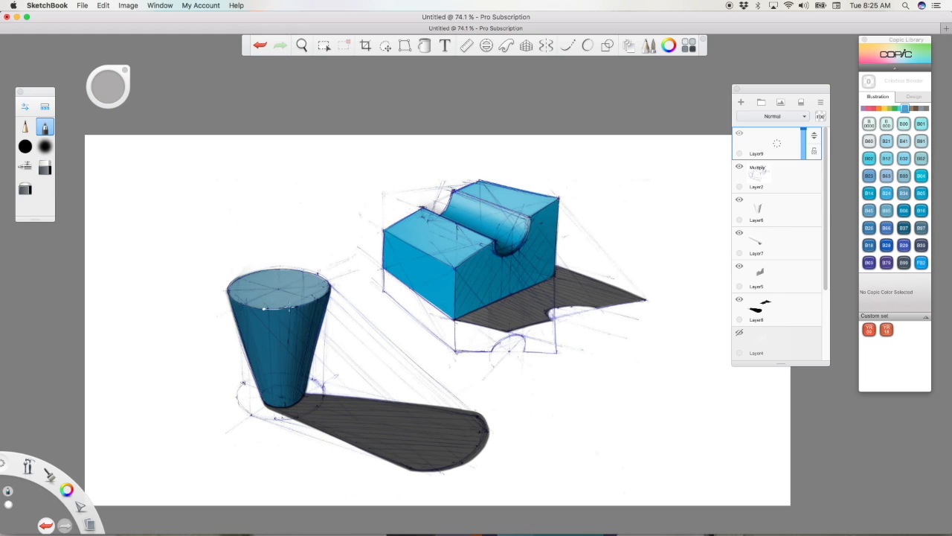
key("super+z")
left_click(486, 45)
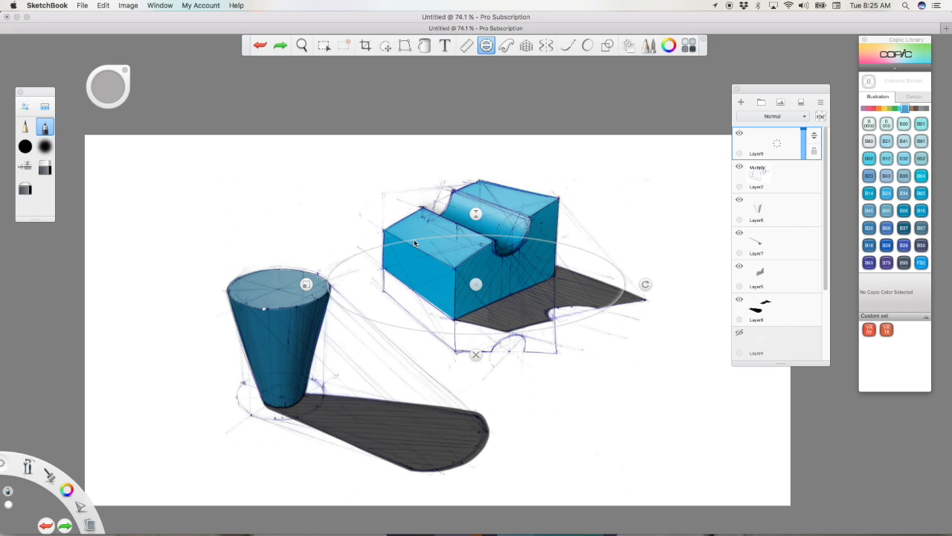
left_click_drag(476, 287, 301, 282)
left_click_drag(277, 290, 271, 290)
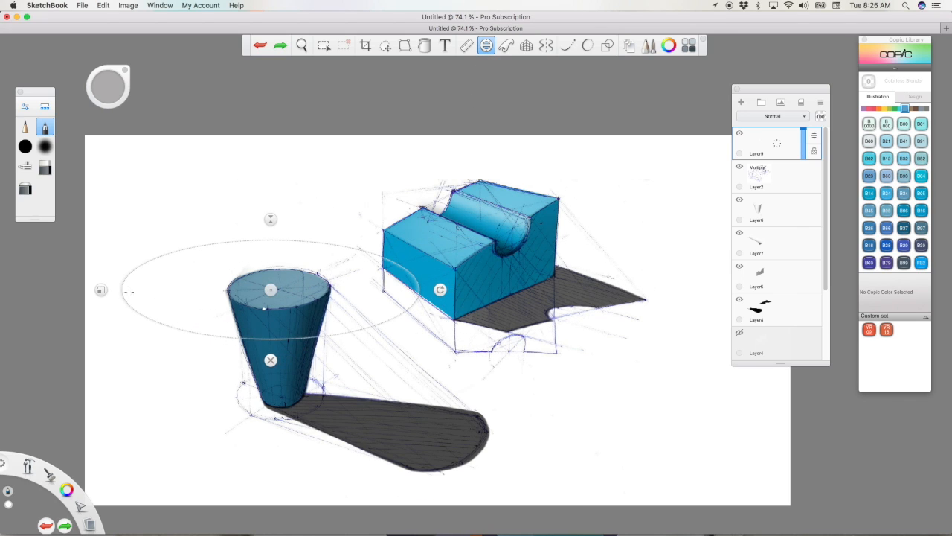
Step: Fit the ellipse guide to the cup's rim, trace a white highlight along the rim's front edge, and close the guide
left_click_drag(101, 289, 195, 289)
left_click_drag(271, 251, 271, 246)
left_click_drag(195, 290, 200, 290)
left_click_drag(271, 289, 318, 304)
left_click(276, 330)
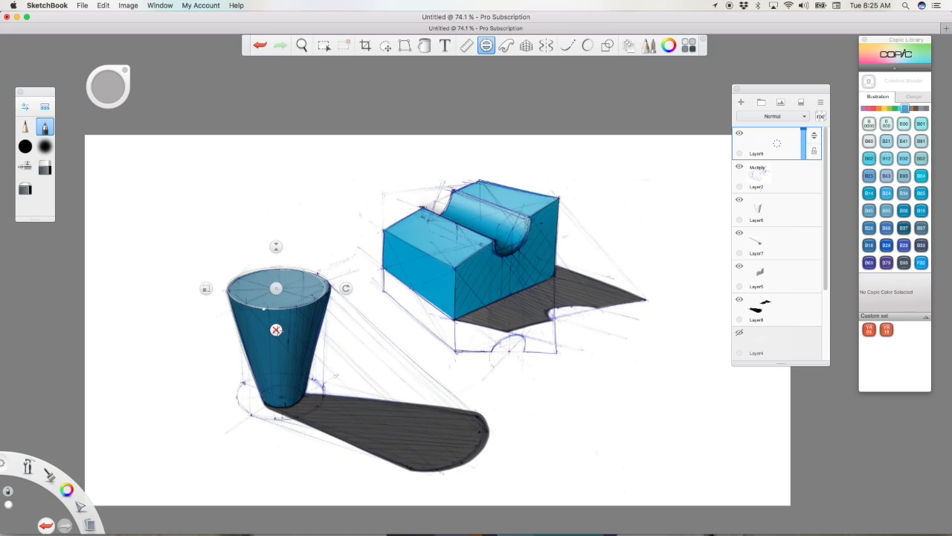
Step: Draw white highlights on the block's groove edge and front top corner, undoing the unsatisfactory strokes
left_click_drag(28, 467, 44, 364)
left_click_drag(469, 267, 404, 416)
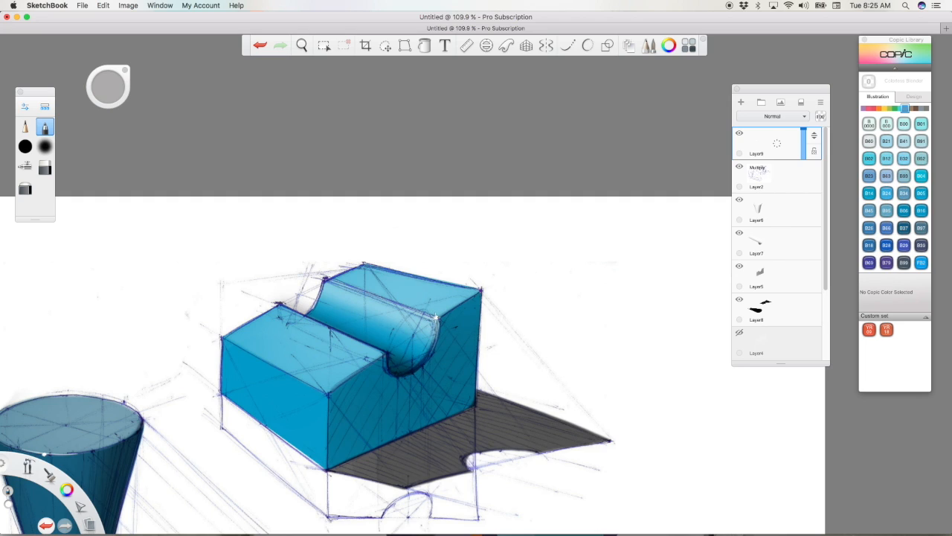
left_click_drag(436, 317, 375, 297)
key("super+z")
left_click_drag(436, 318, 408, 306)
key("super+z")
key("super+shift+z")
key("space")
left_click_drag(415, 318, 464, 198)
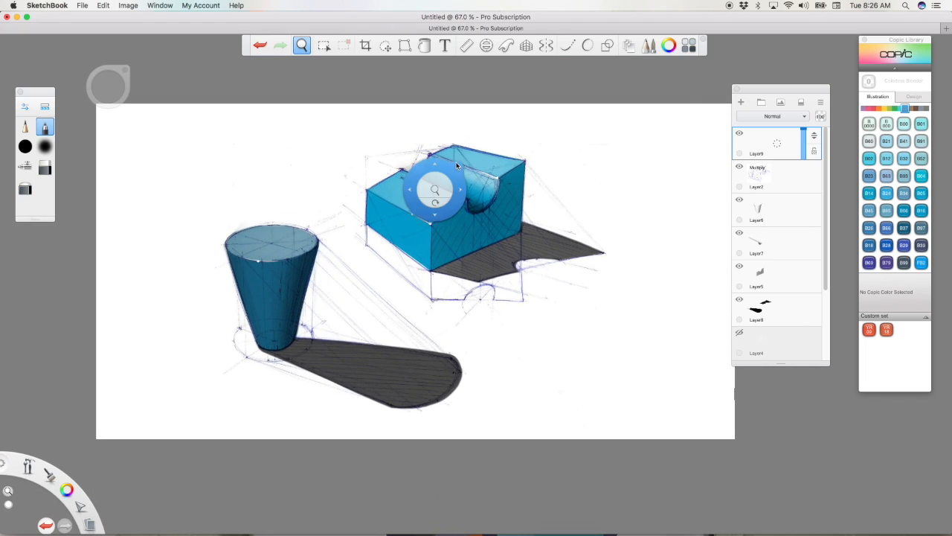
Step: Set up the pencil in black and try a few marks in the blank area beyond the cup's shadow, undoing them
left_click(25, 128)
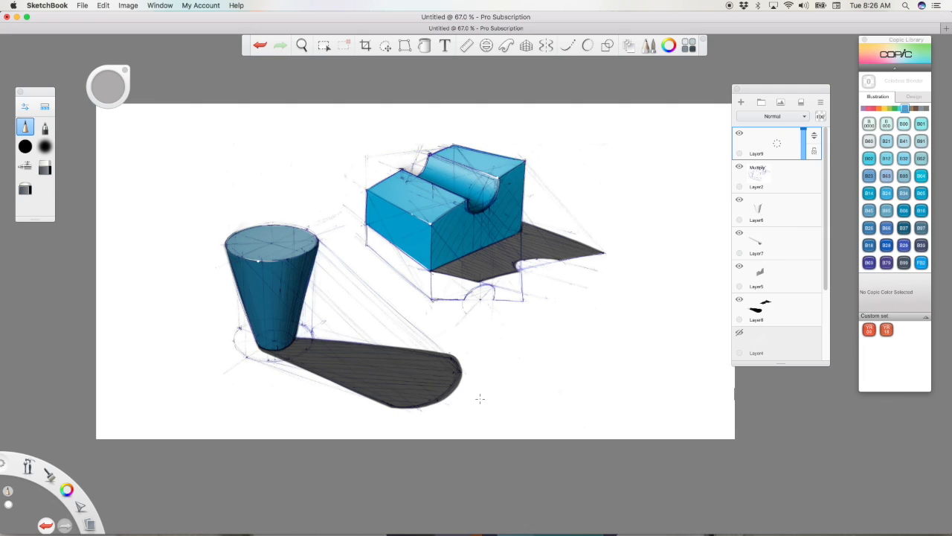
left_click_drag(66, 489, 70, 462)
mouse_move(500, 396)
left_mouse_down()
mouse_move(495, 405)
mouse_move(504, 406)
left_mouse_up()
left_click_drag(501, 401, 510, 402)
key("super+z")
key("super+z")
Step: Draw two long, roughly parallel lettering guidelines in the blank area beyond the rounded end of the cup's shadow
left_click_drag(29, 466, 28, 444)
left_click_drag(534, 388, 602, 396)
left_click_drag(611, 411, 560, 359)
left_click_drag(385, 336, 623, 341)
left_click_drag(383, 365, 646, 372)
Step: Hand-letter the artist's first name and last initial in black pencil capitals between the two guidelines
mouse_move(409, 337)
left_mouse_down()
mouse_move(401, 362)
mouse_move(426, 354)
mouse_move(427, 365)
mouse_move(454, 366)
mouse_move(466, 351)
mouse_move(474, 365)
left_mouse_up()
mouse_move(530, 342)
left_mouse_down()
mouse_move(533, 366)
mouse_move(553, 340)
left_mouse_up()
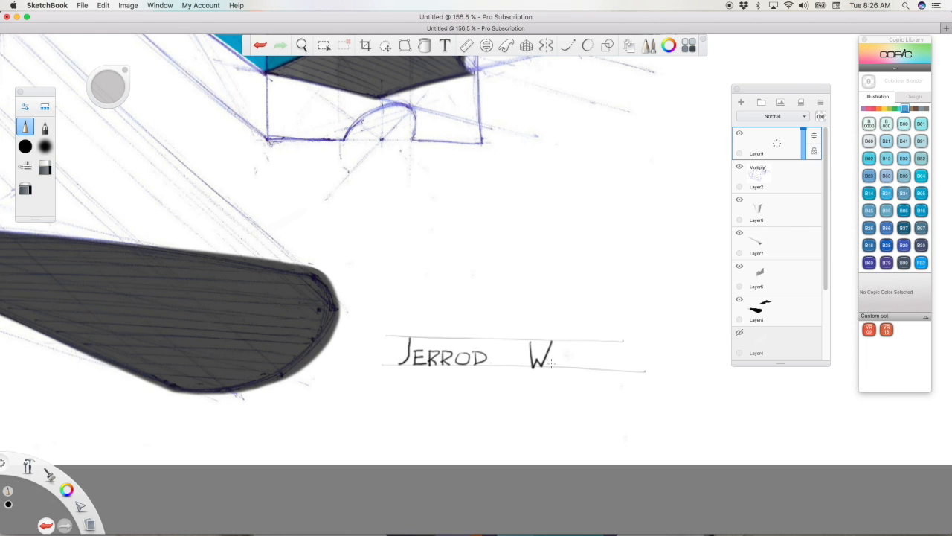
left_click_drag(29, 467, 42, 412)
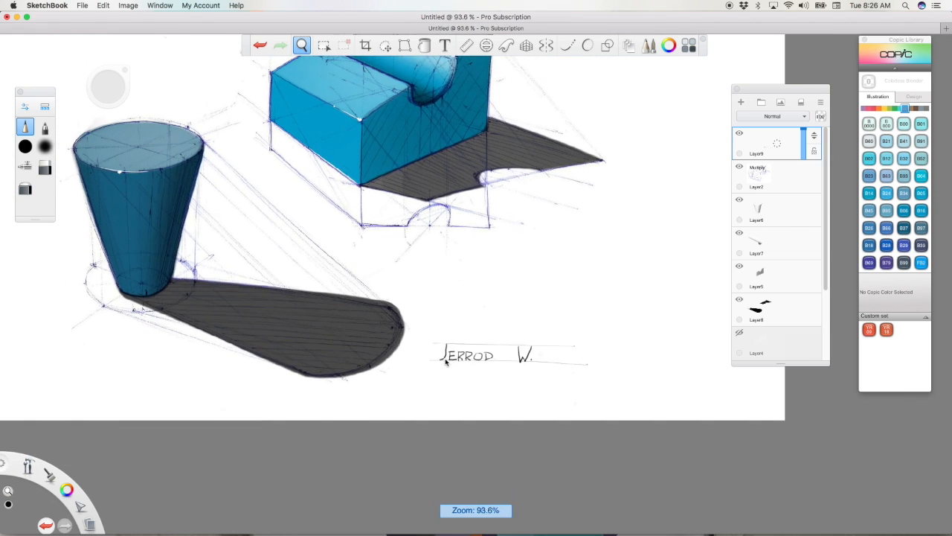